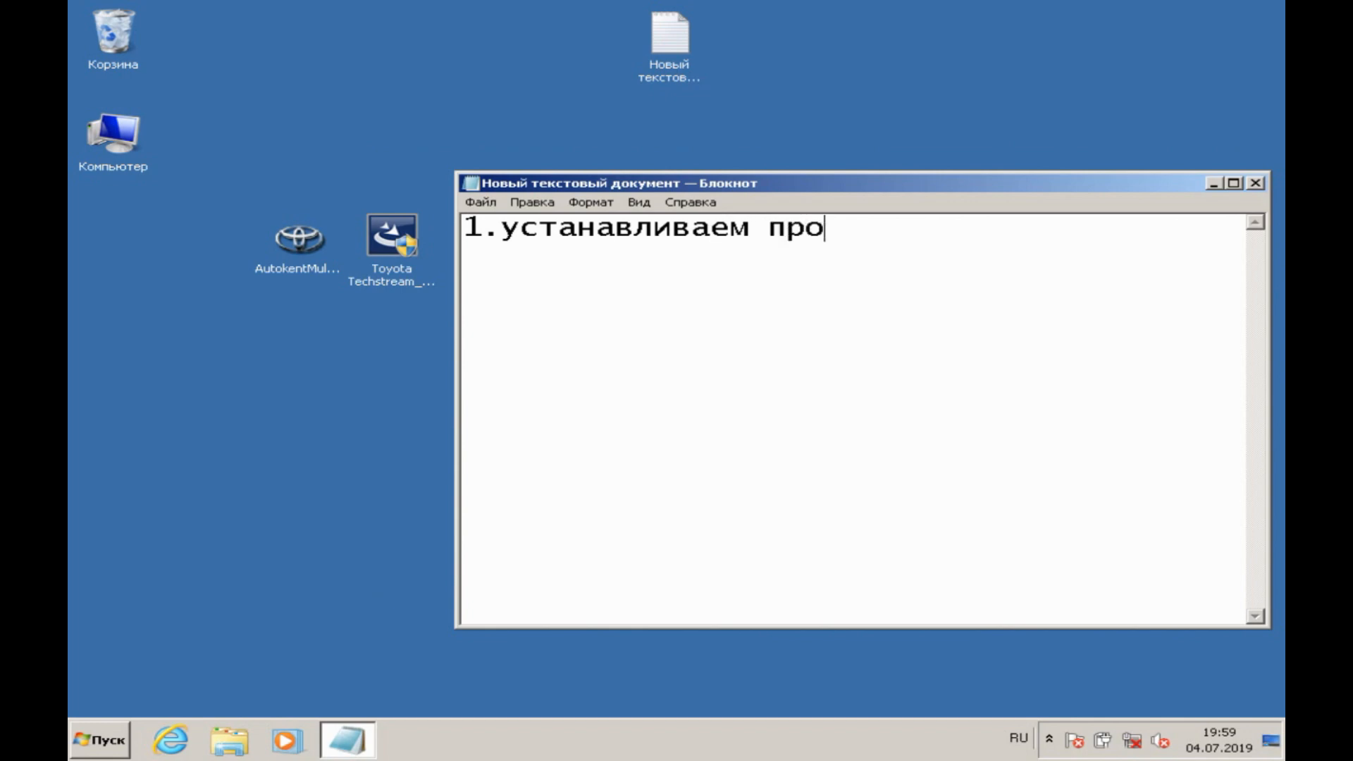
Step: Finish the first line of the note with the program name "Techstream"
key(alt+shift)
text(T)
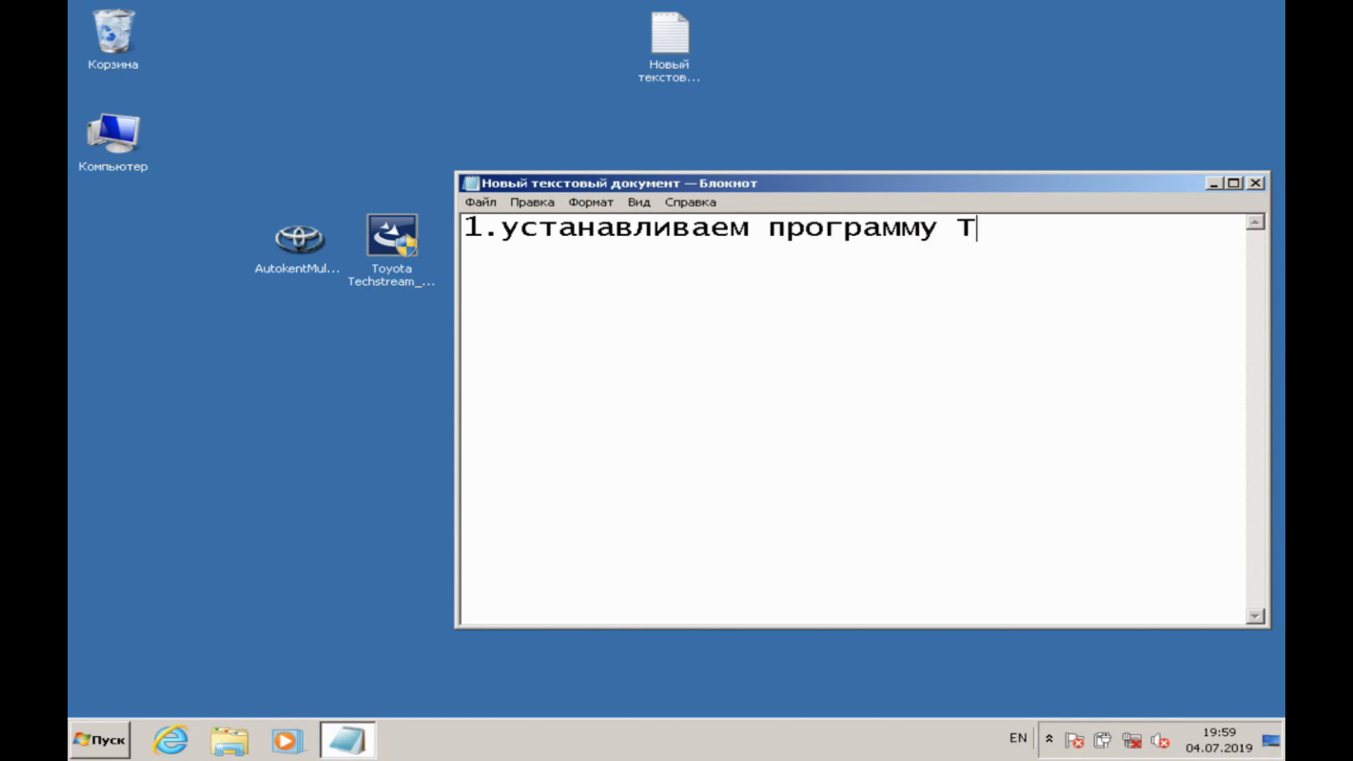
text(echstream)
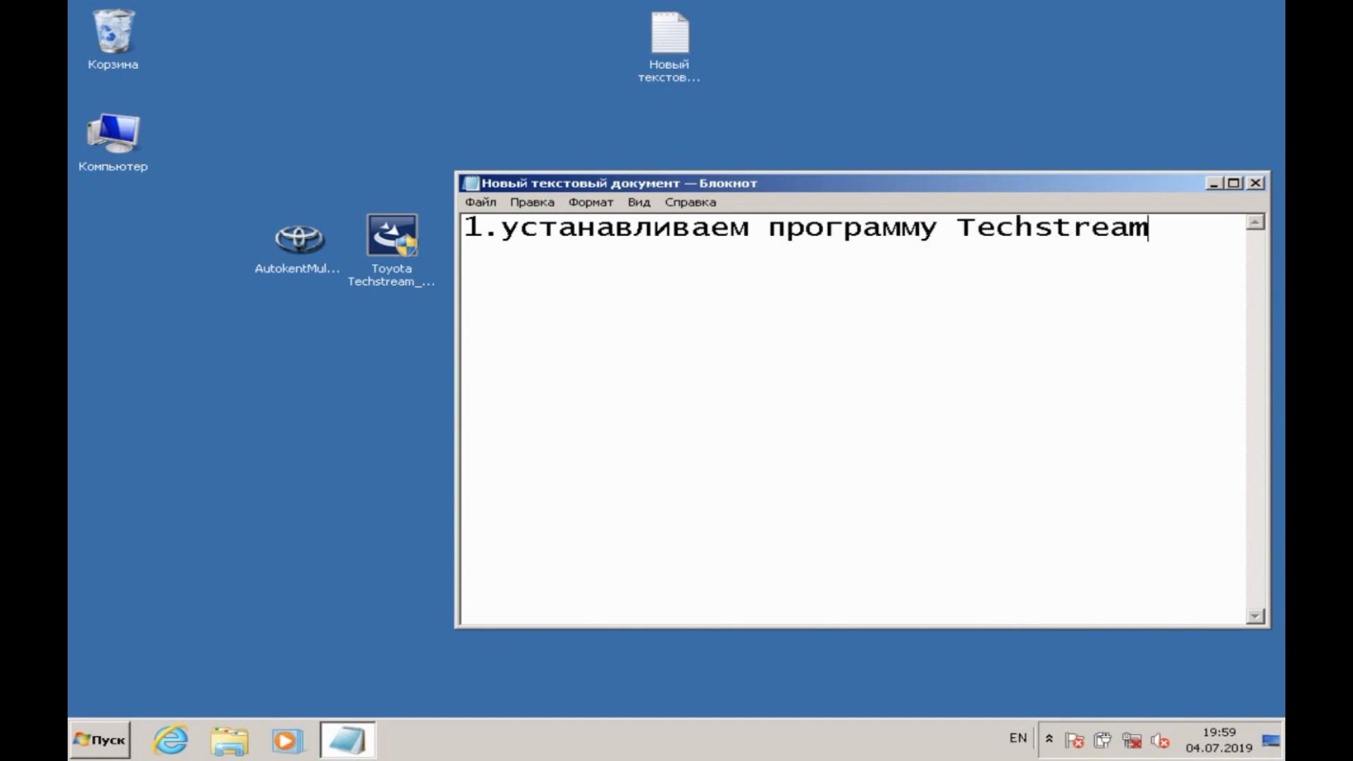
Step: Launch the Toyota Techstream installer with permission to make changes, choose English (United States) as setup language, and minimize the note
double_click(376, 256)
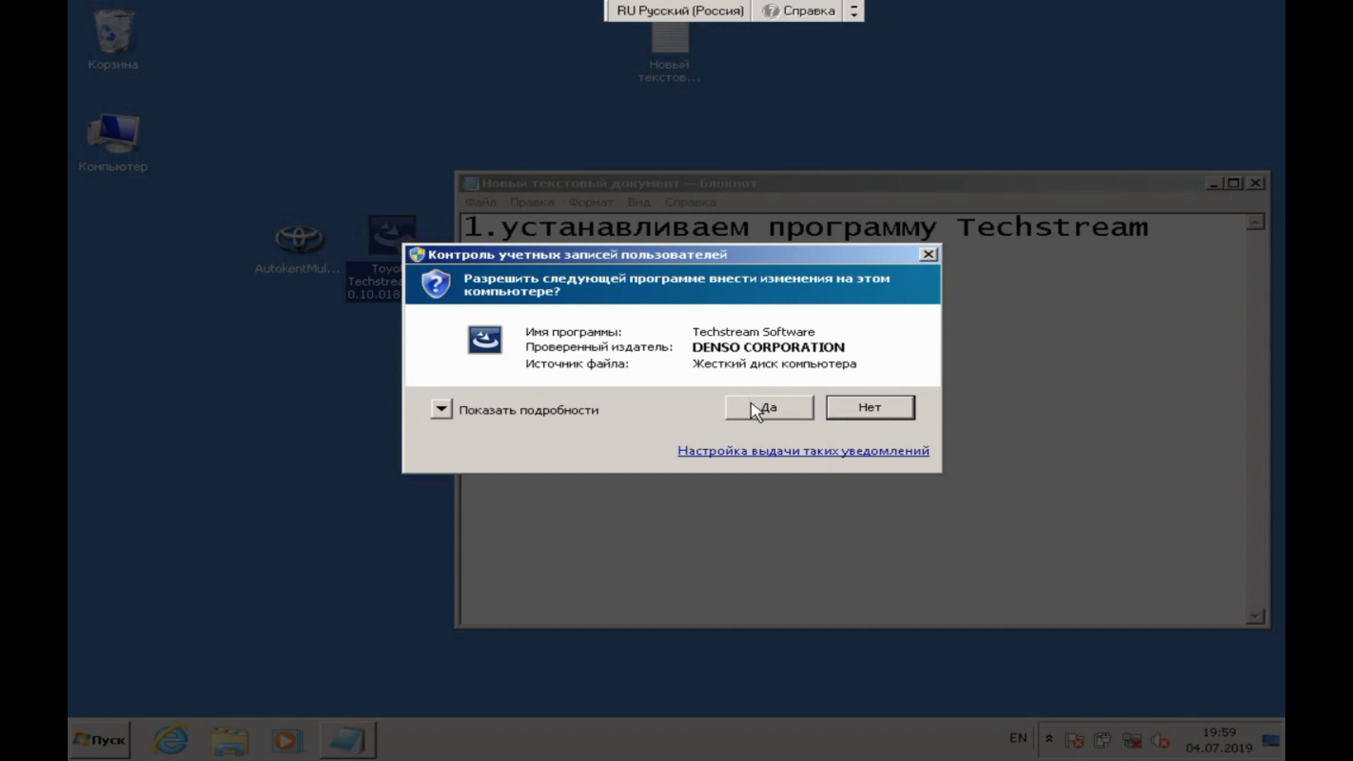
click(756, 412)
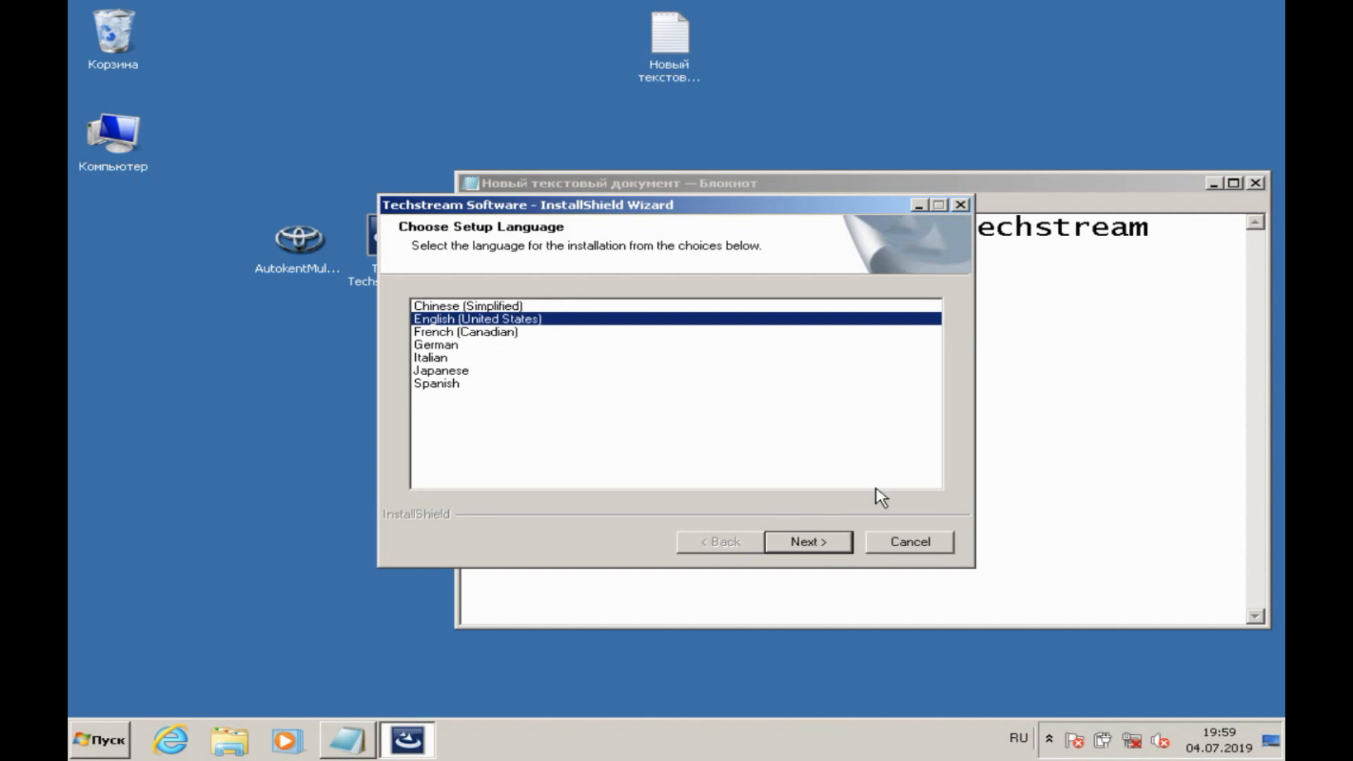
click(818, 548)
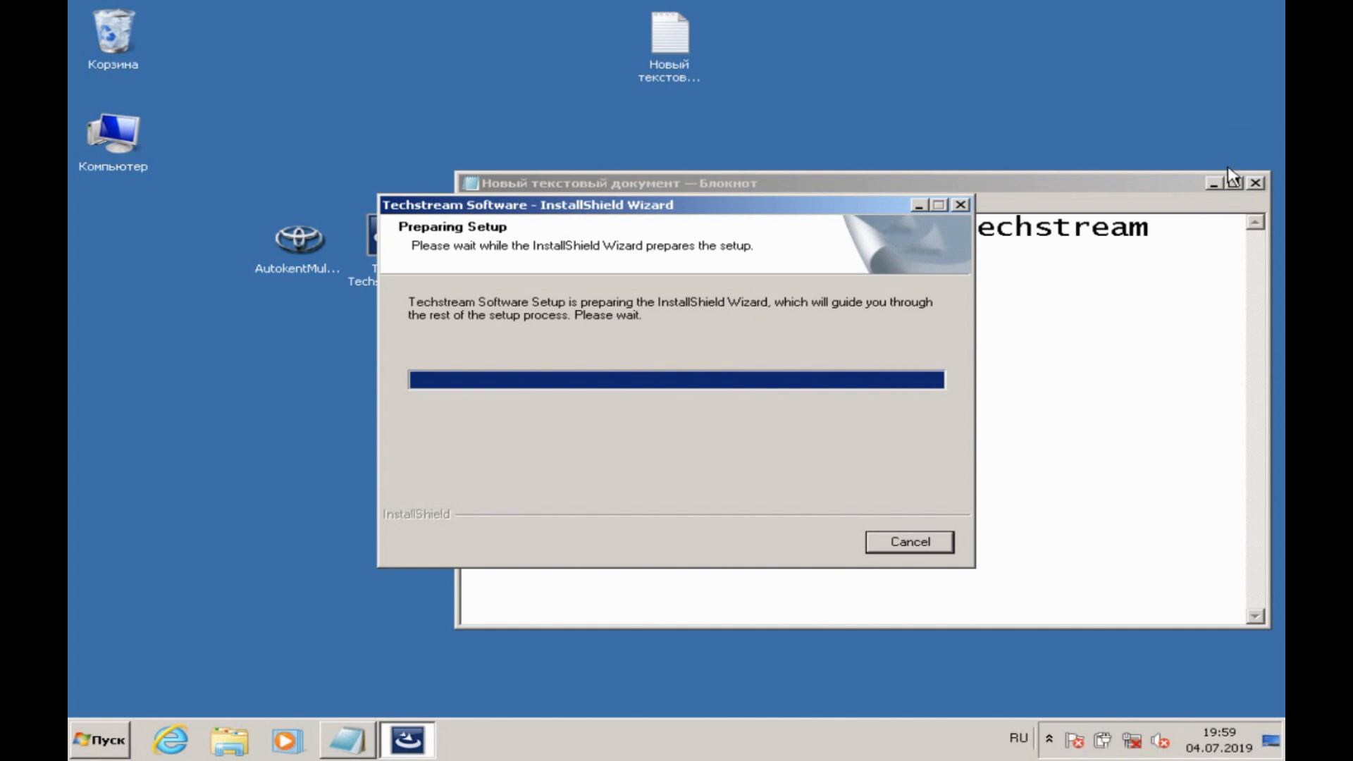
click(1214, 183)
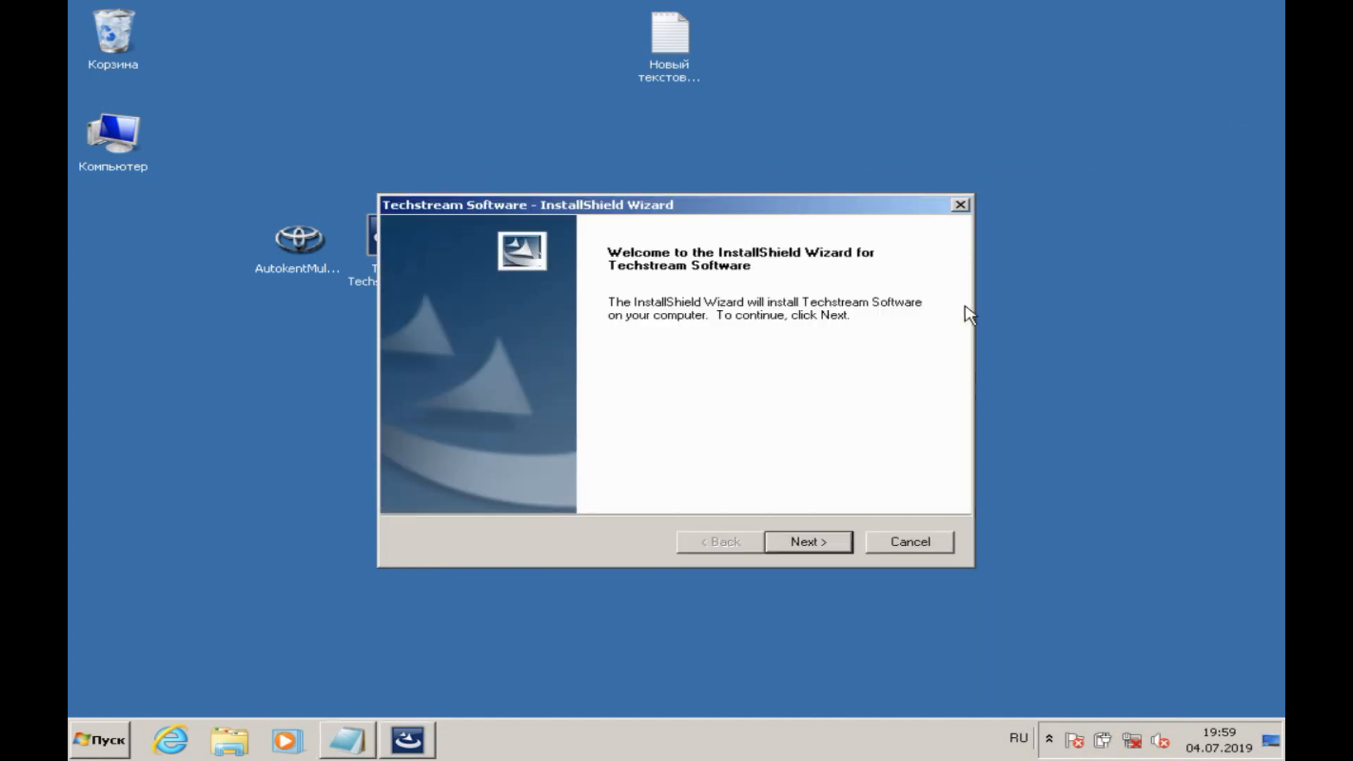
Step: Pass the installer's welcome page and accept the terms of the license agreement
click(841, 545)
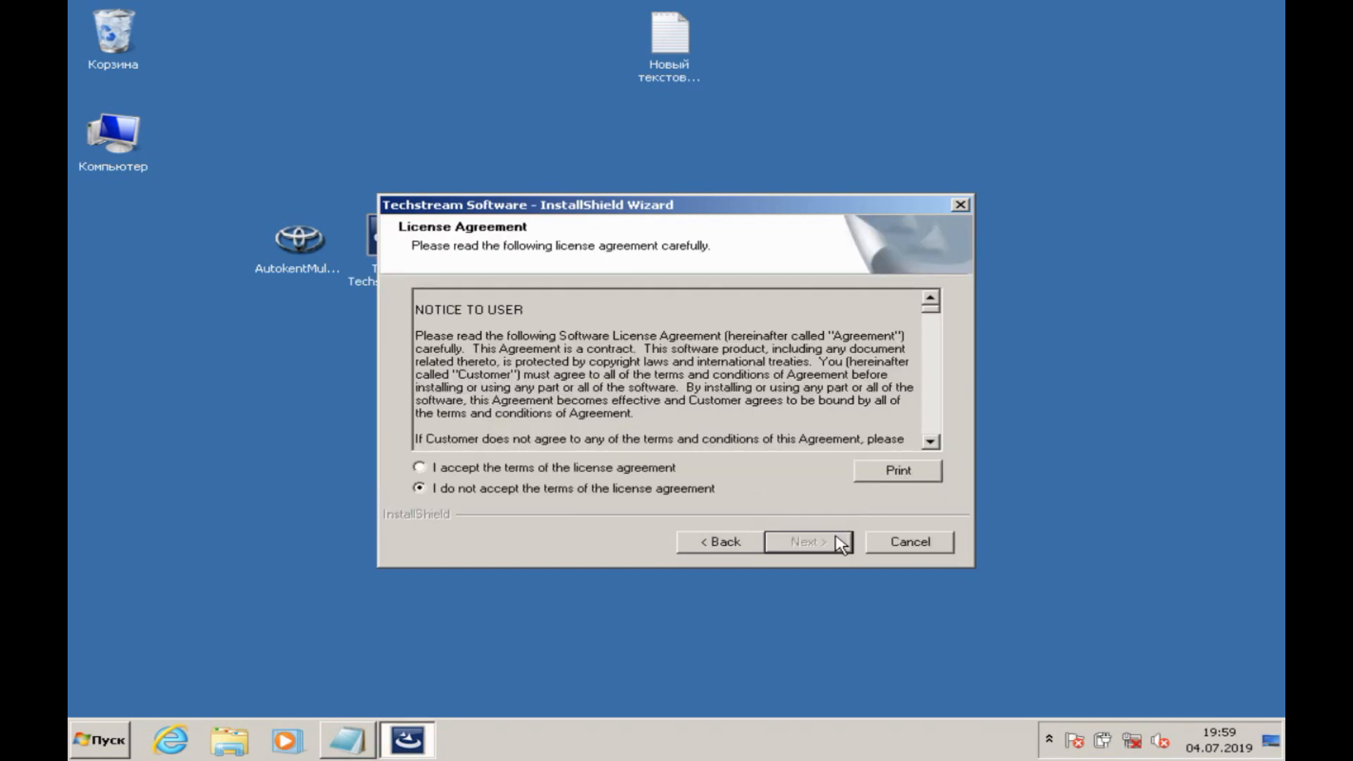
click(681, 471)
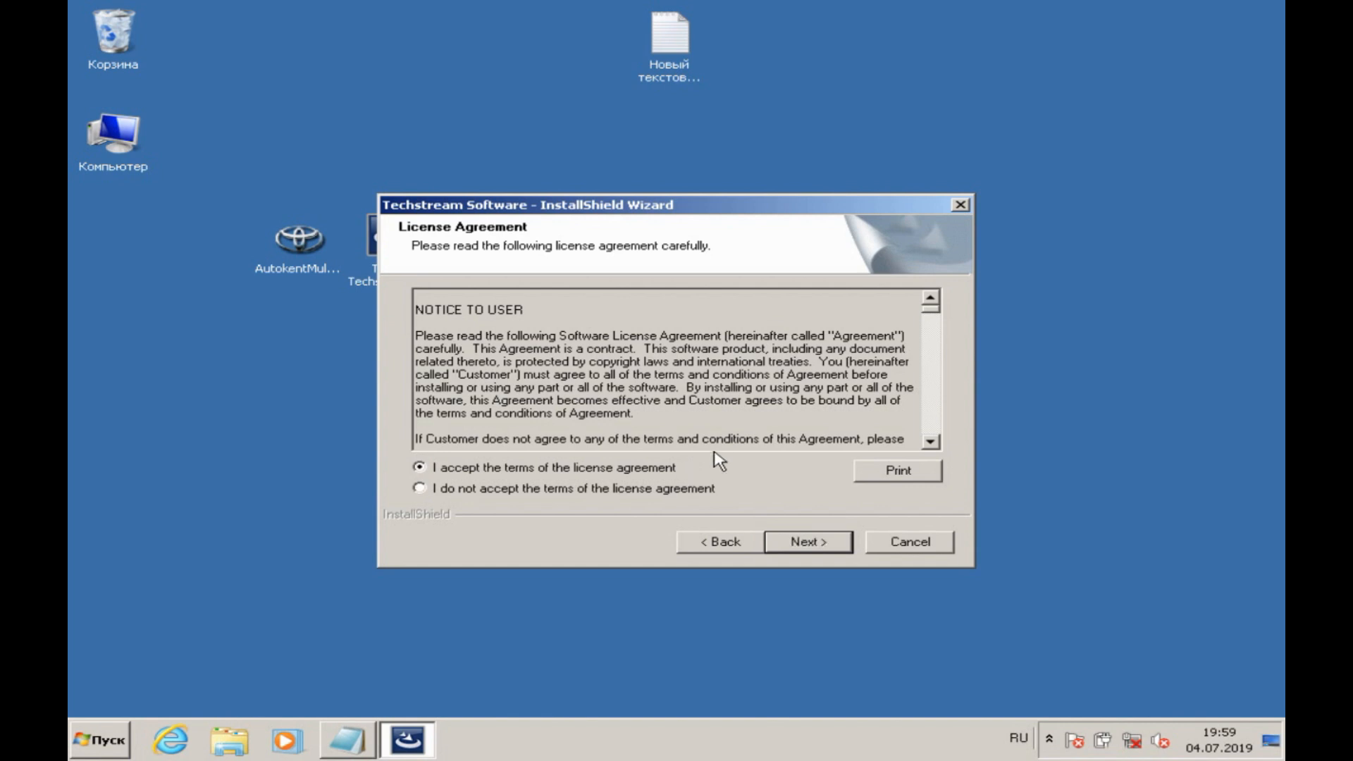
click(838, 545)
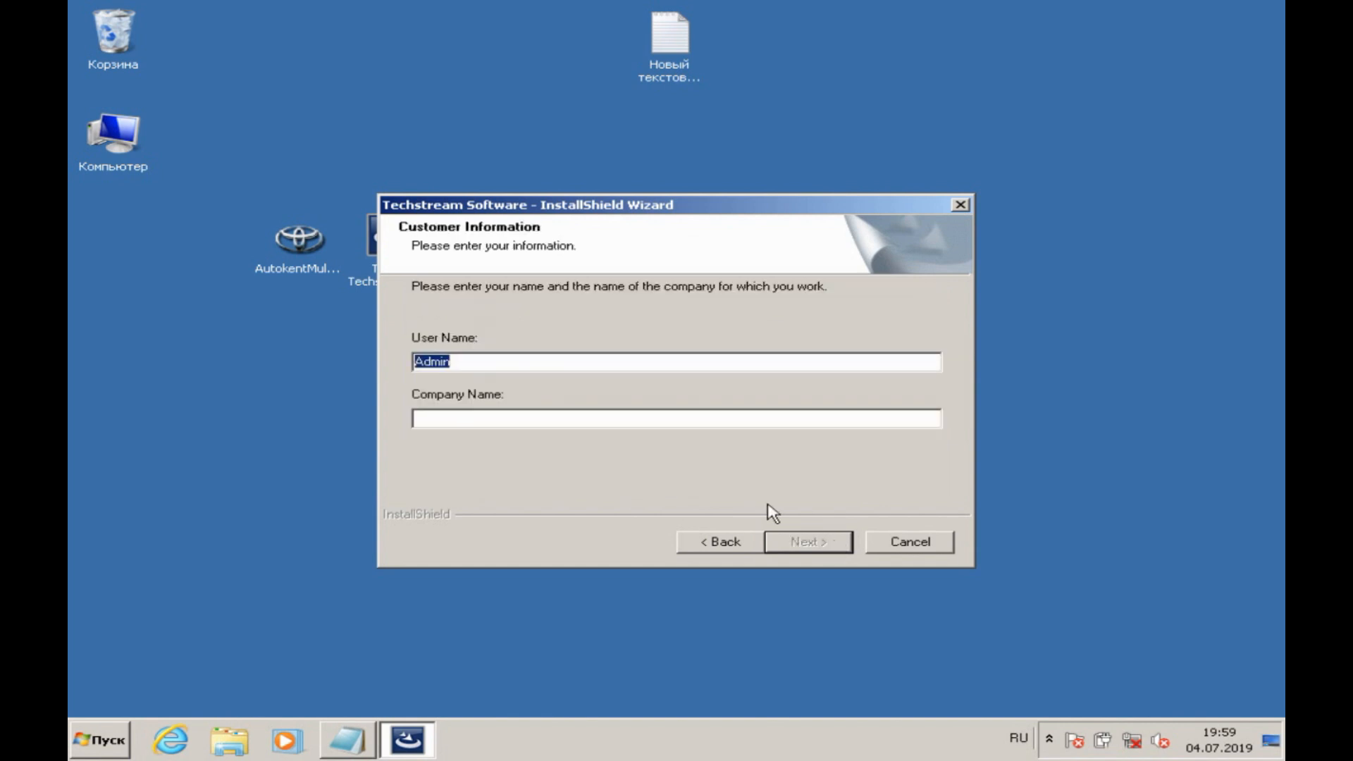
Step: Enter "Admin" as the company name and run the Techstream installation through to completion
click(759, 420)
key(alt+shift)
text(Admin)
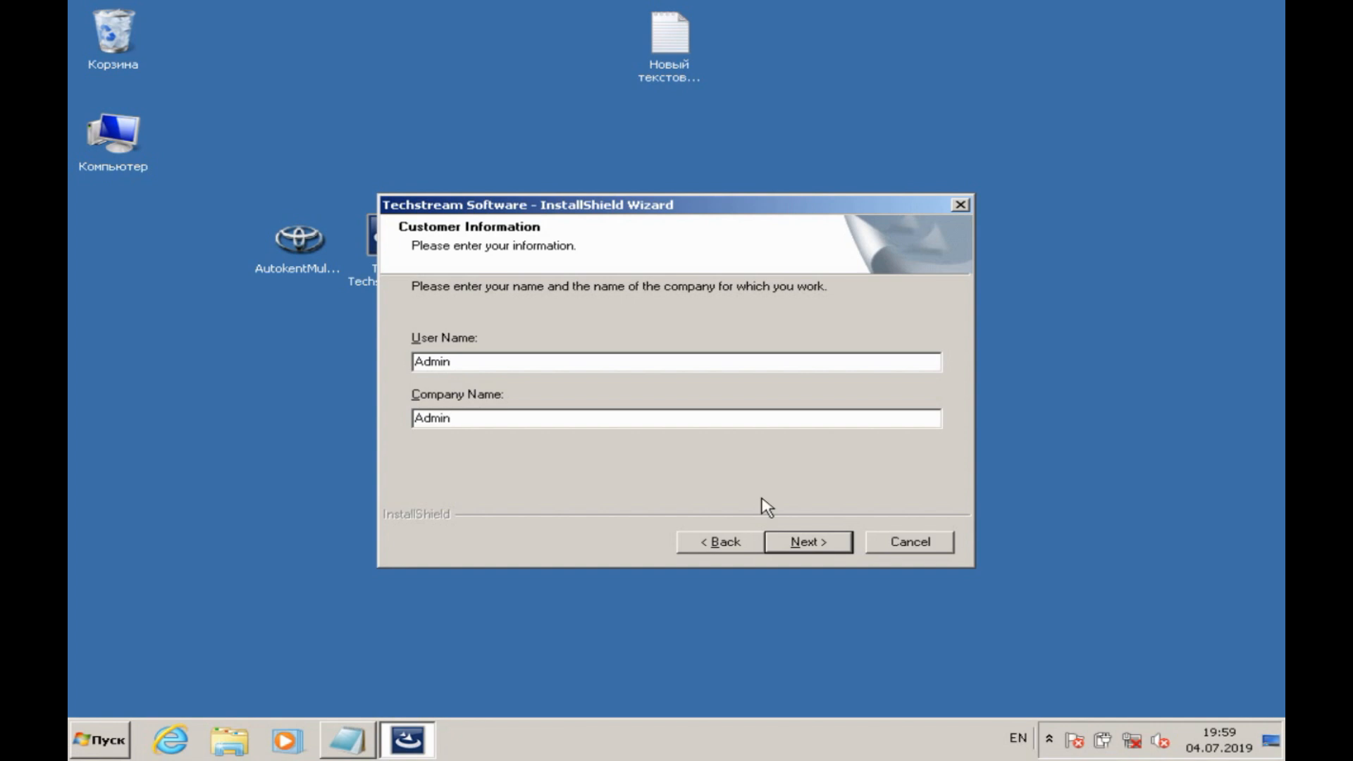
click(788, 542)
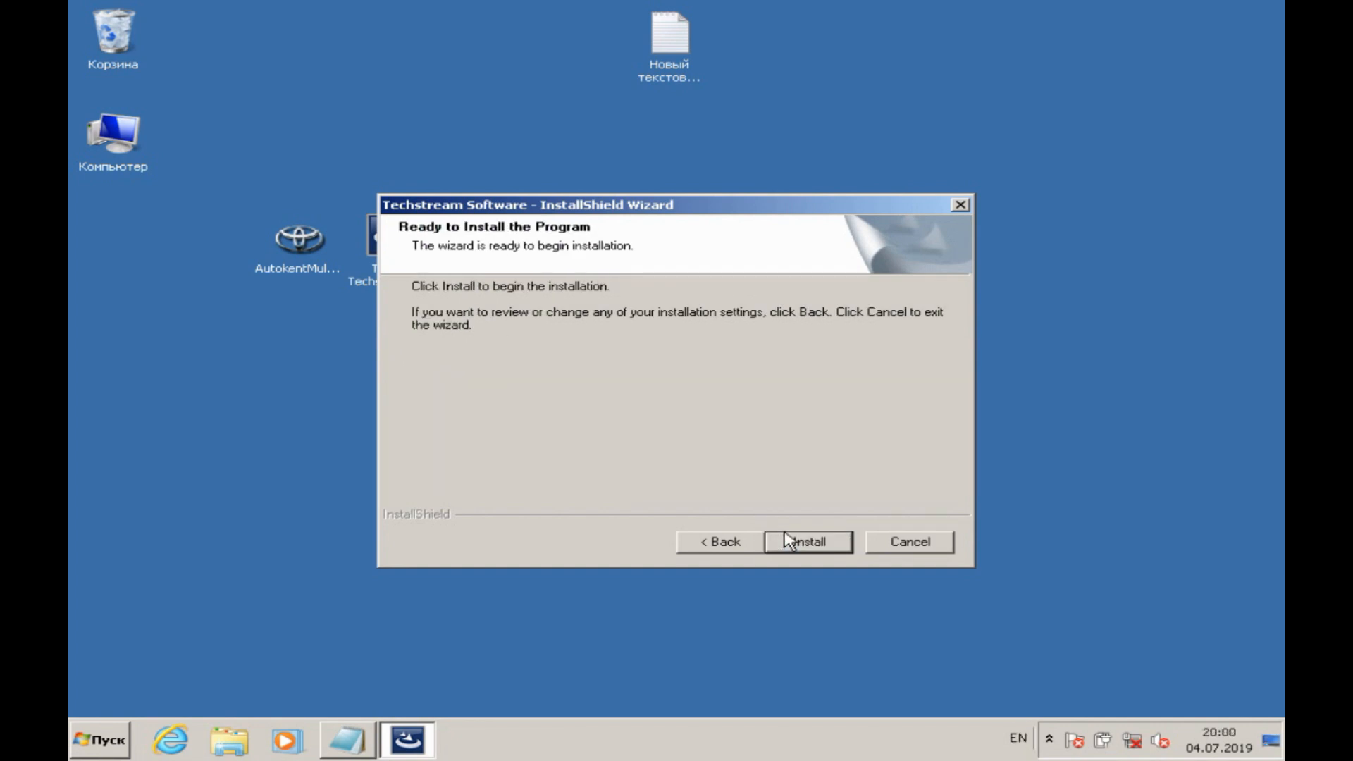
click(788, 542)
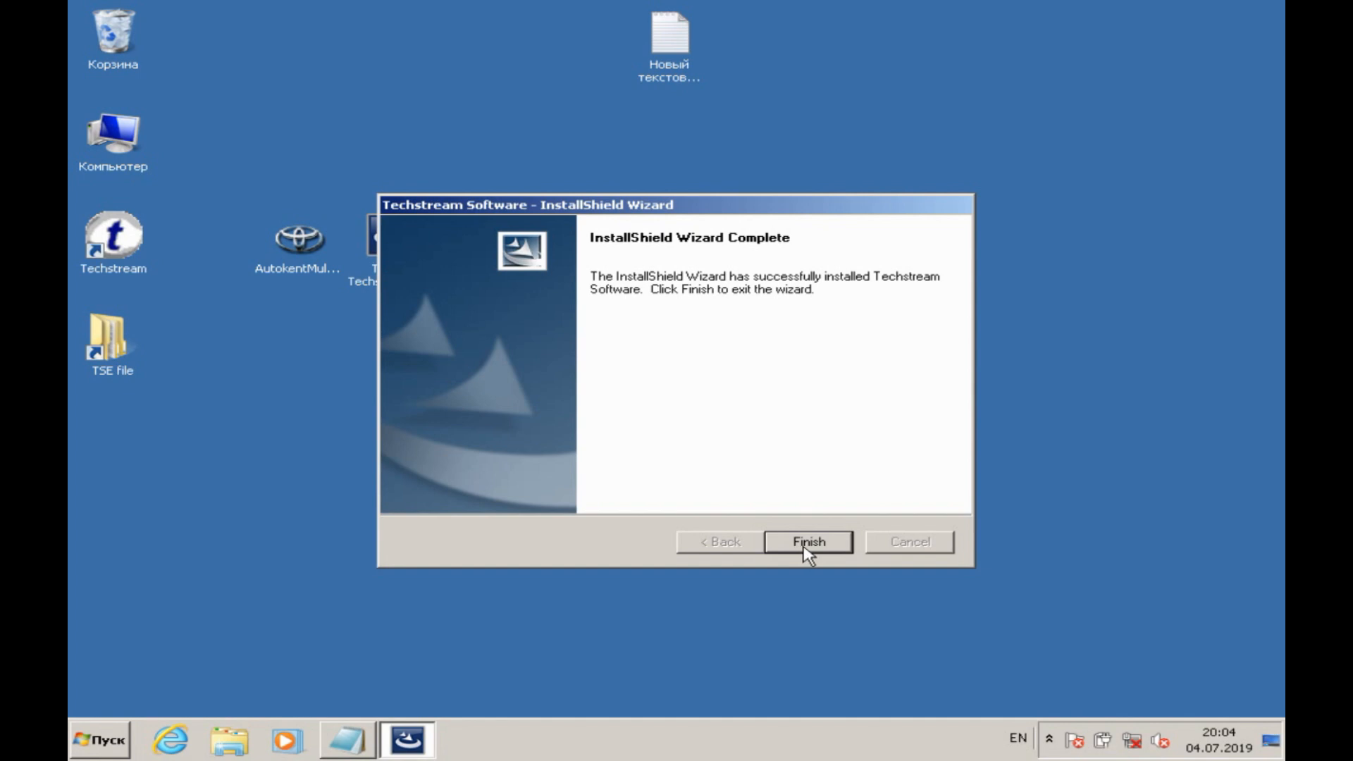
click(807, 543)
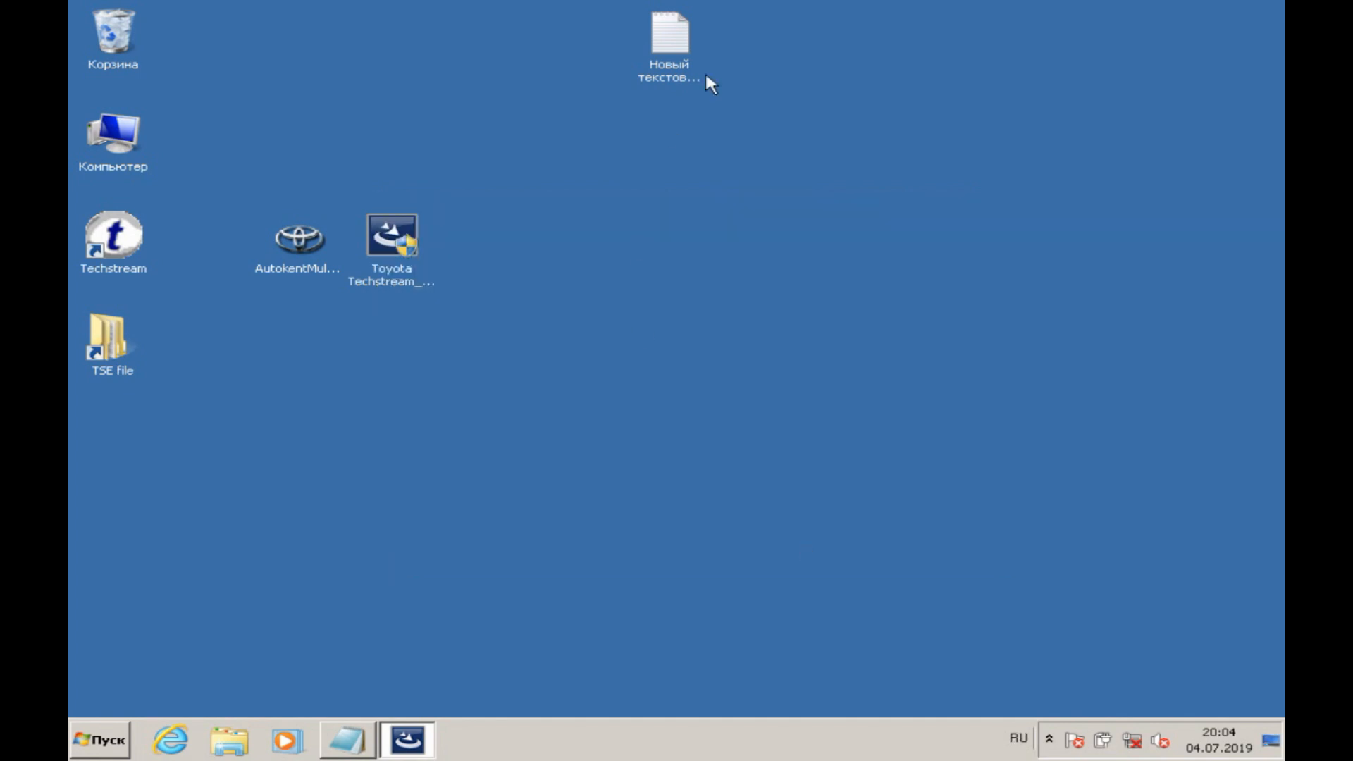
Step: Restore the note and add a second line reading "2.теперь необходимо изменить в файле"
click(349, 740)
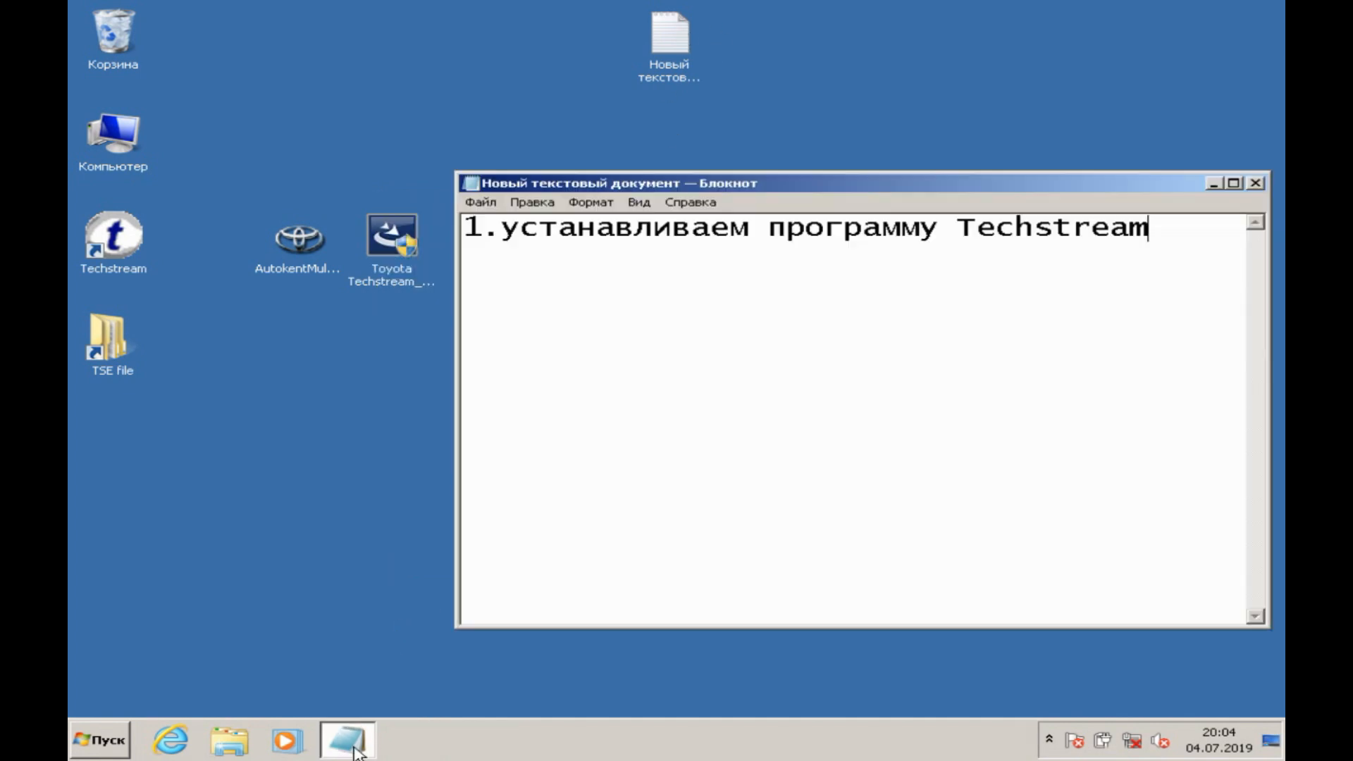
key(Return)
text(2.)
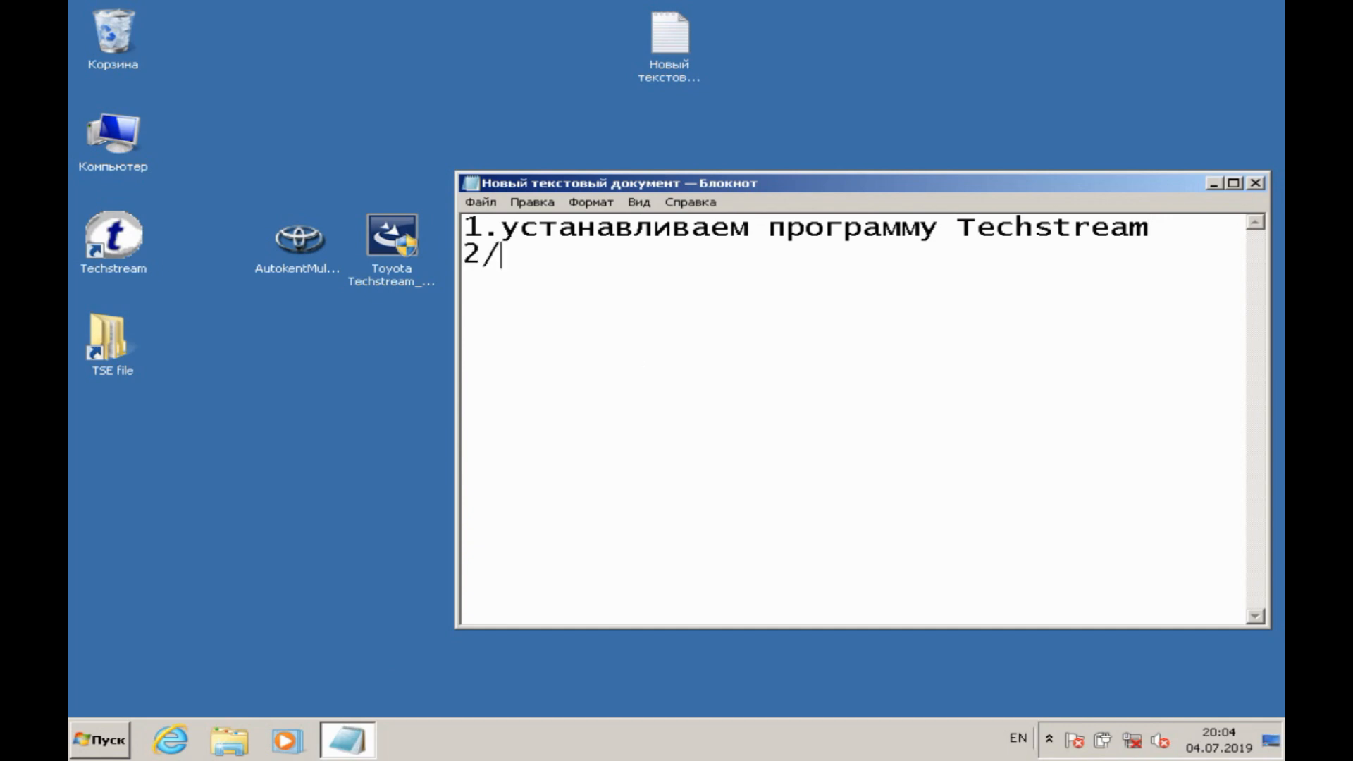
text(теперь необ)
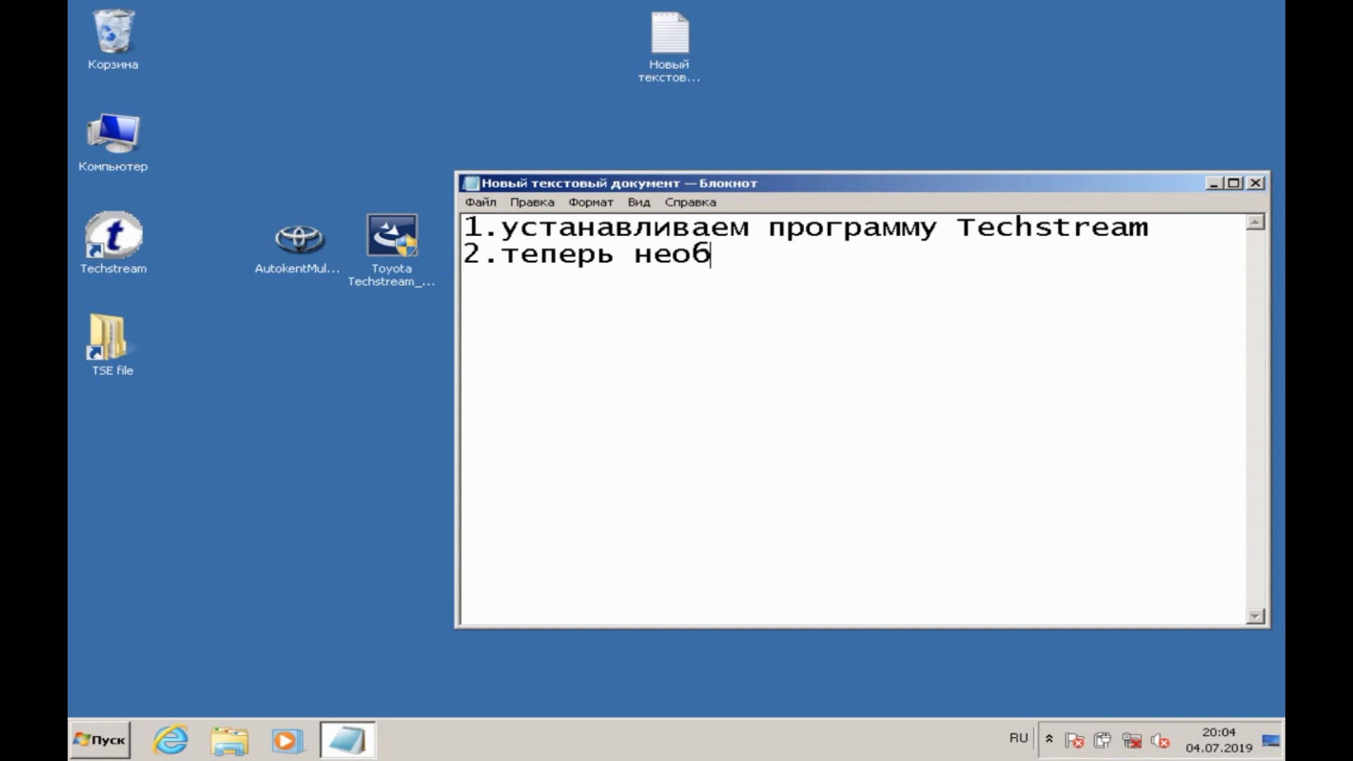
text(ходимо изменит)
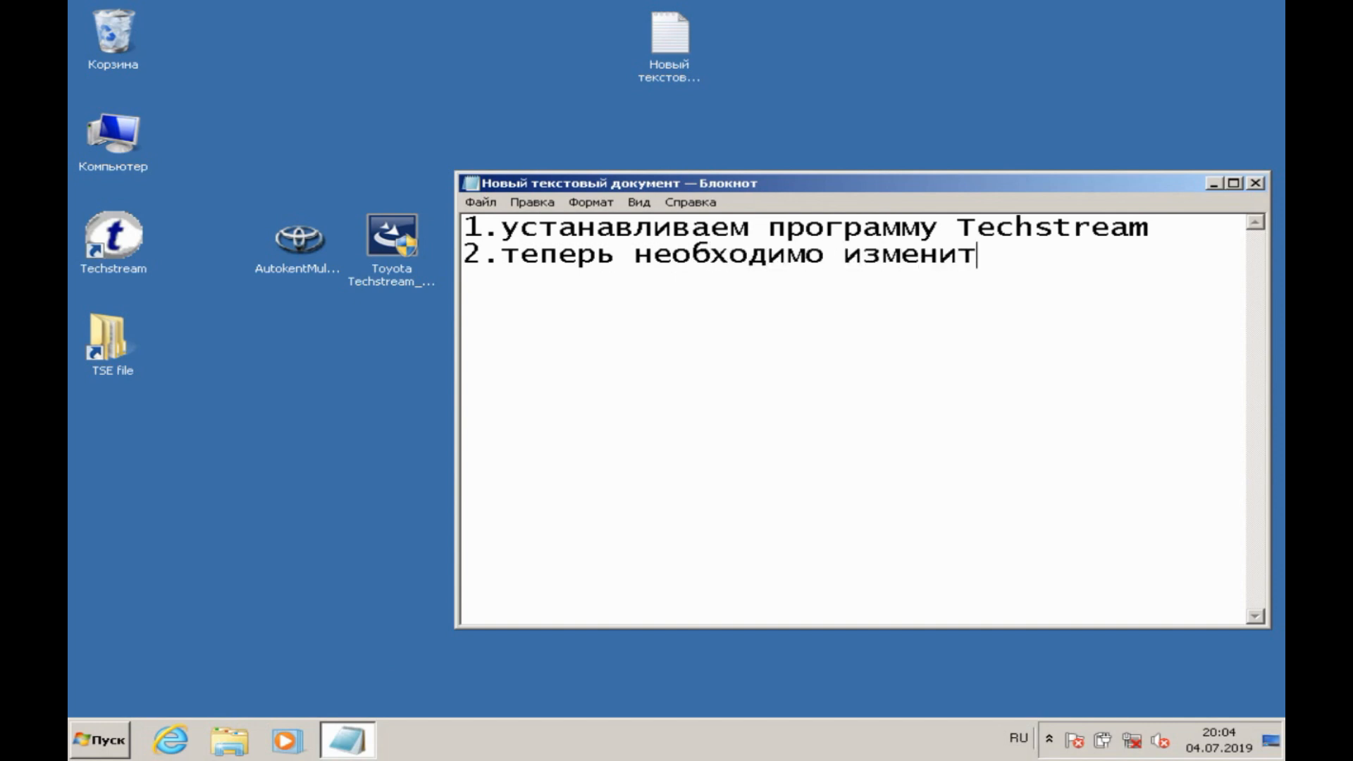
text(ь в файле)
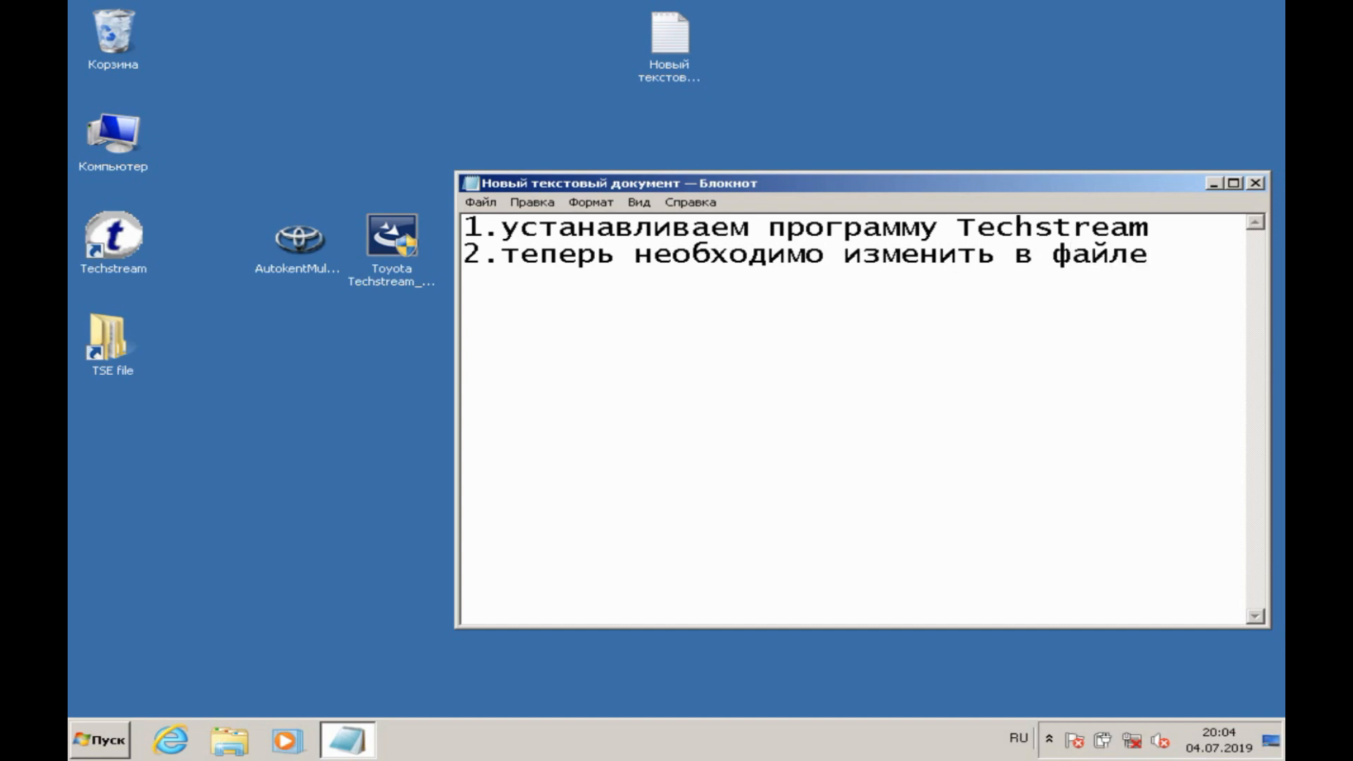
Step: Browse in Windows Explorer to the folder C:\Program Files\Toyota Diagnostics\Techstream\Env
click(229, 740)
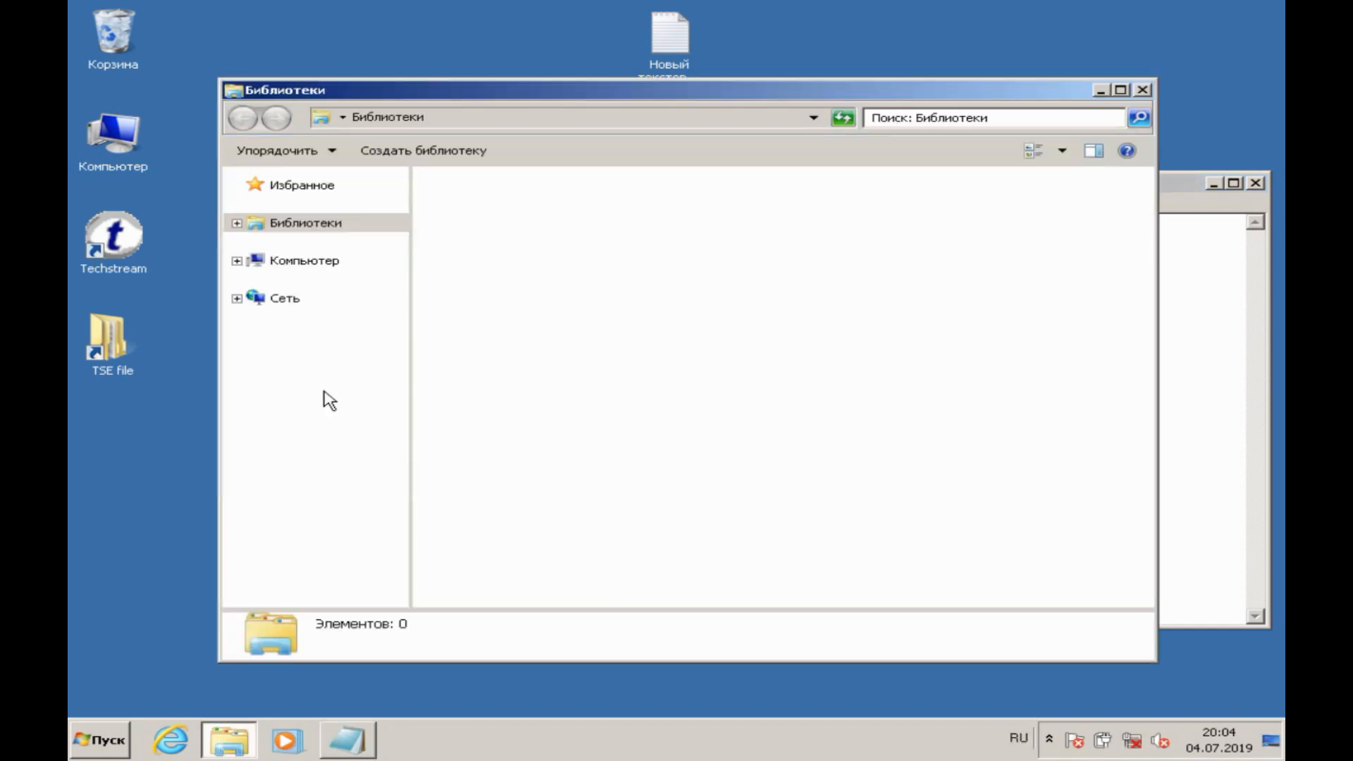
click(333, 265)
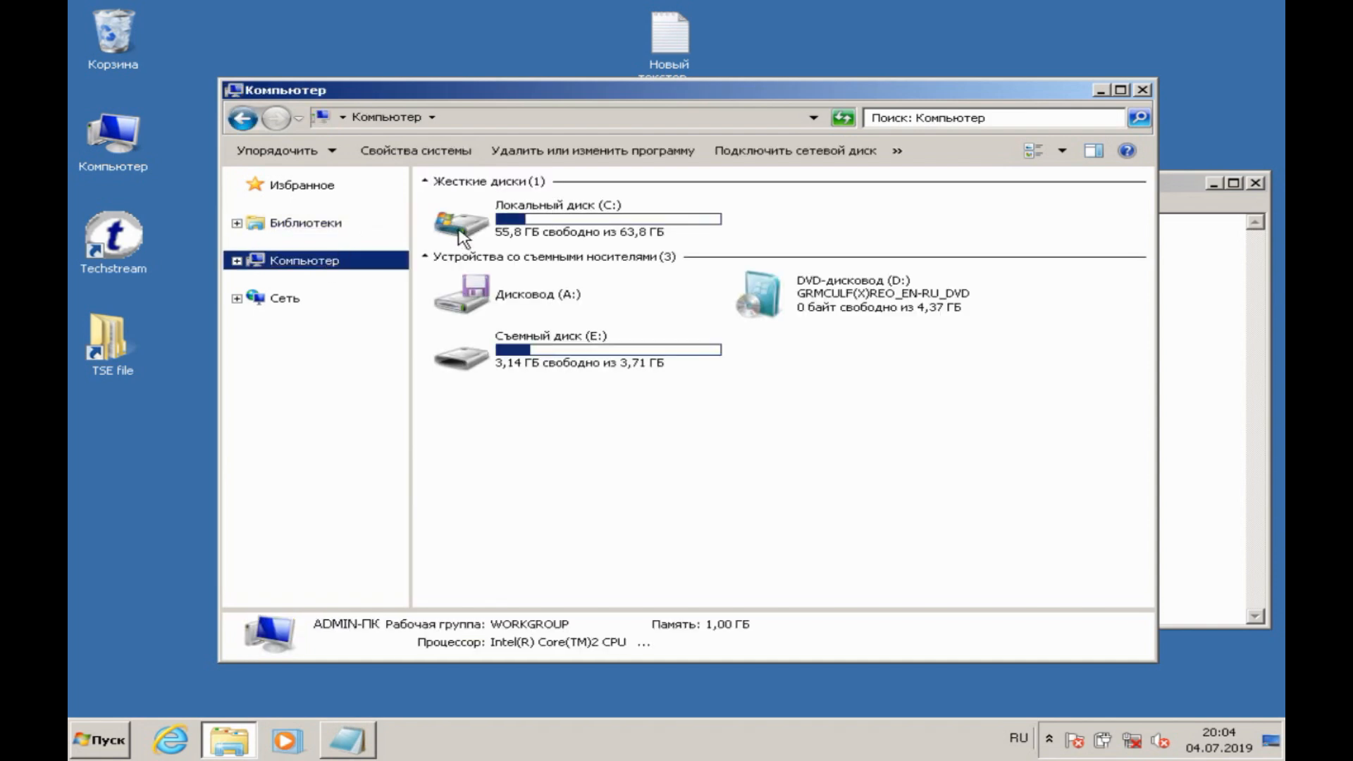
double_click(518, 222)
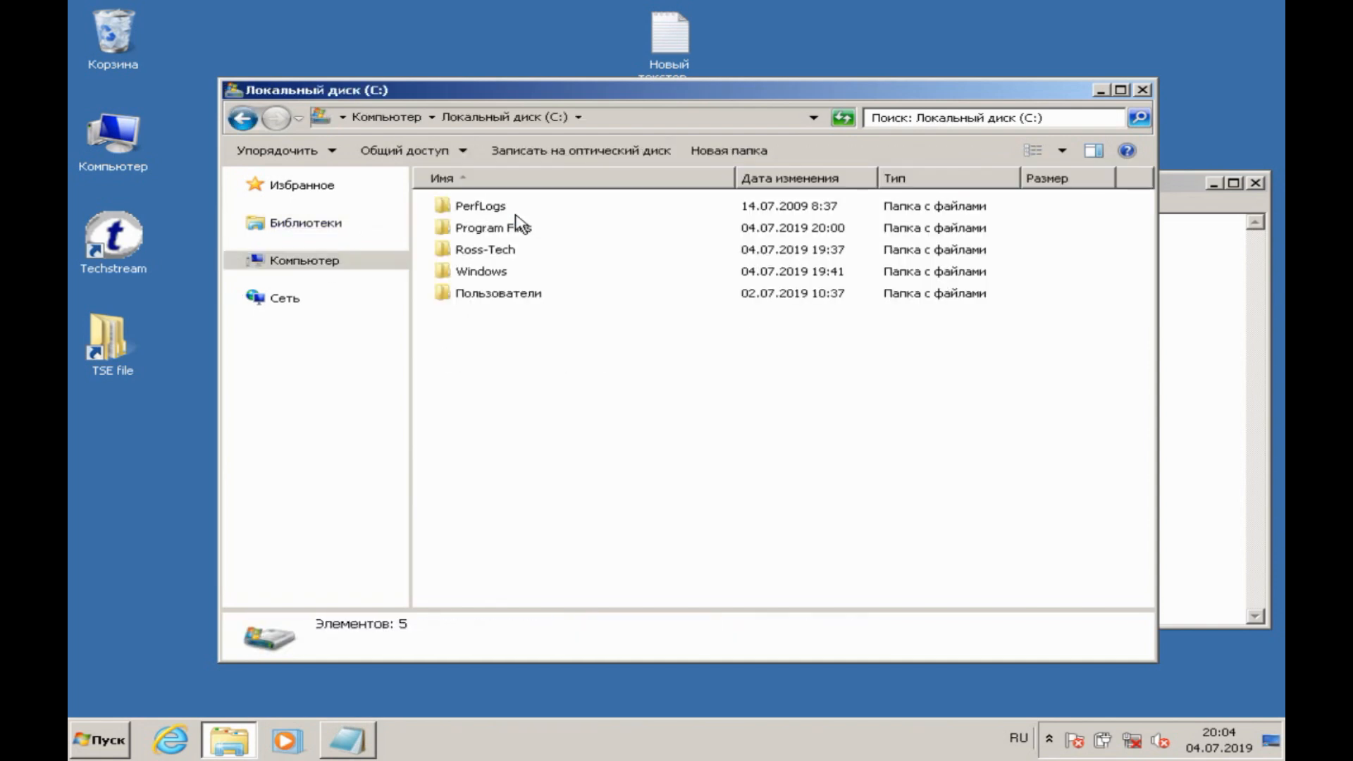
double_click(519, 226)
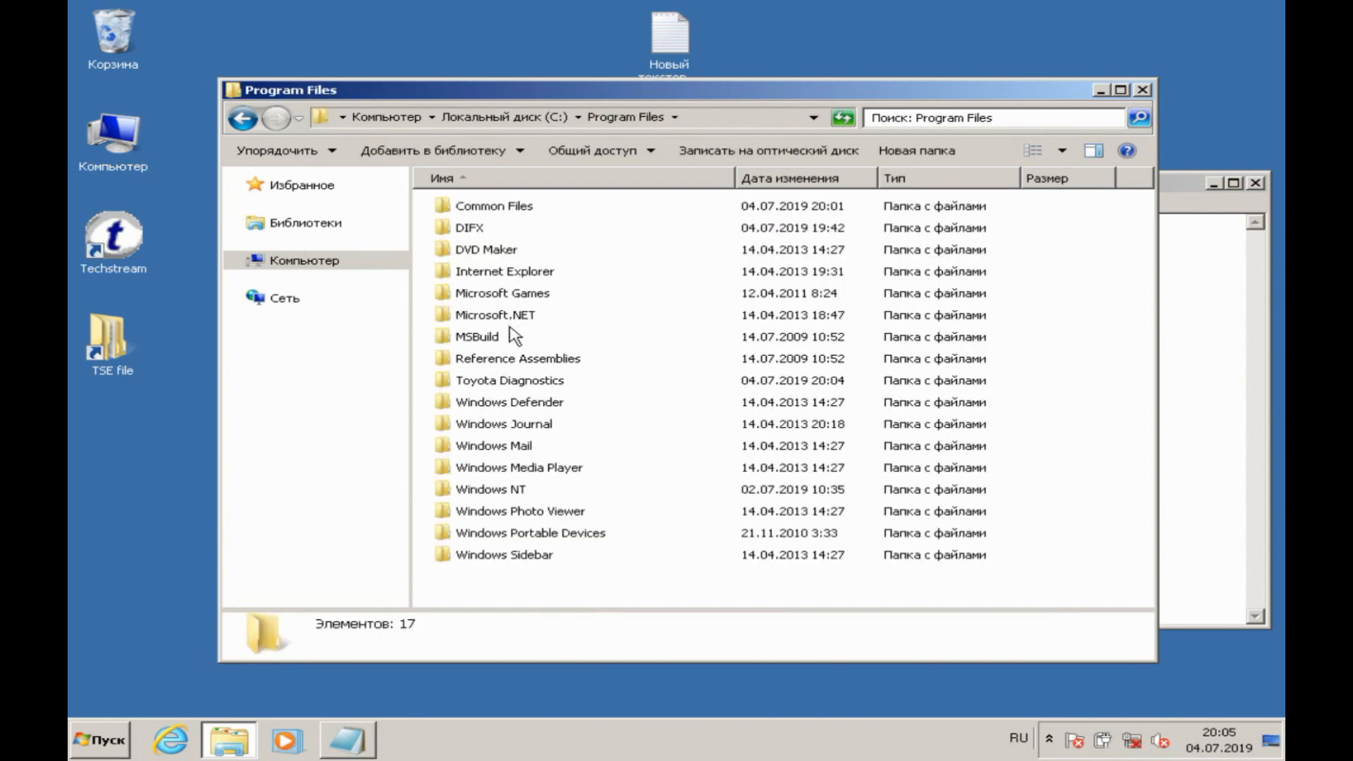
double_click(509, 381)
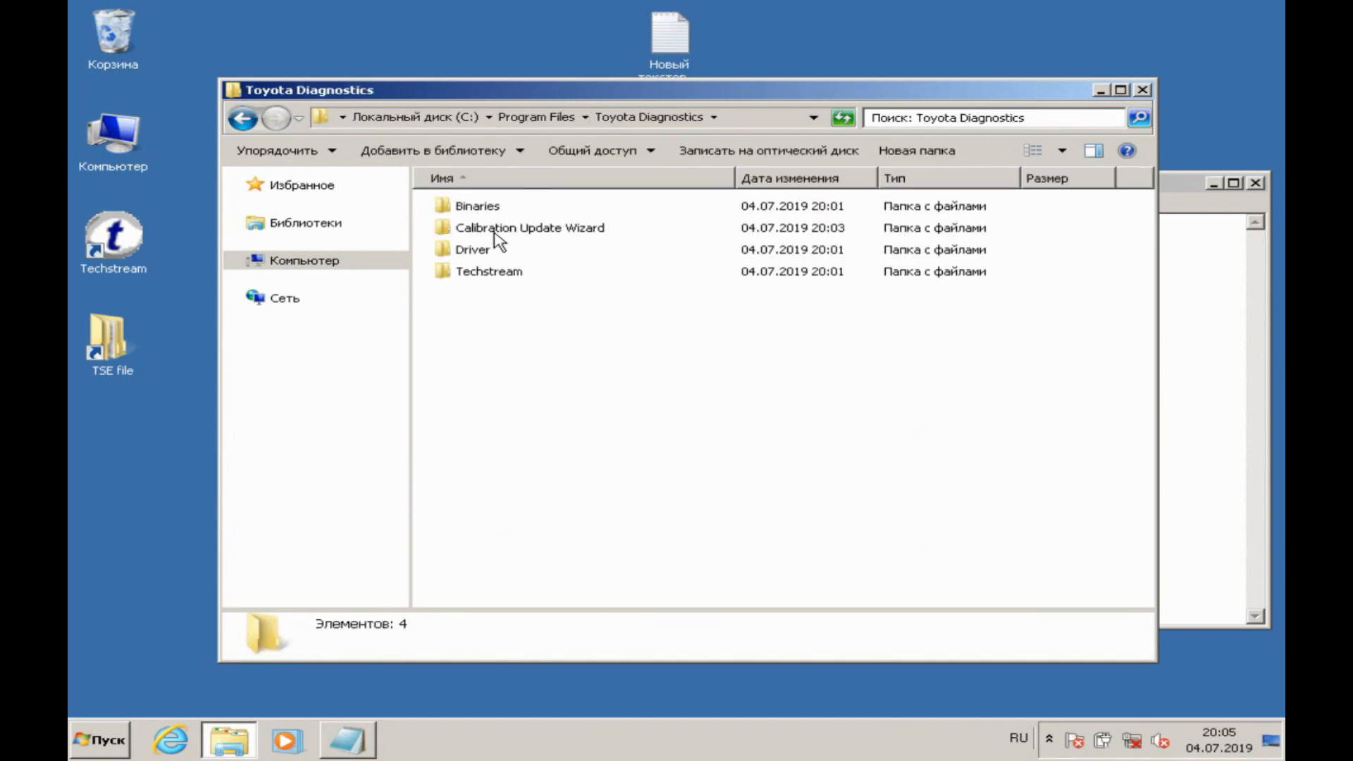
click(487, 280)
double_click(485, 281)
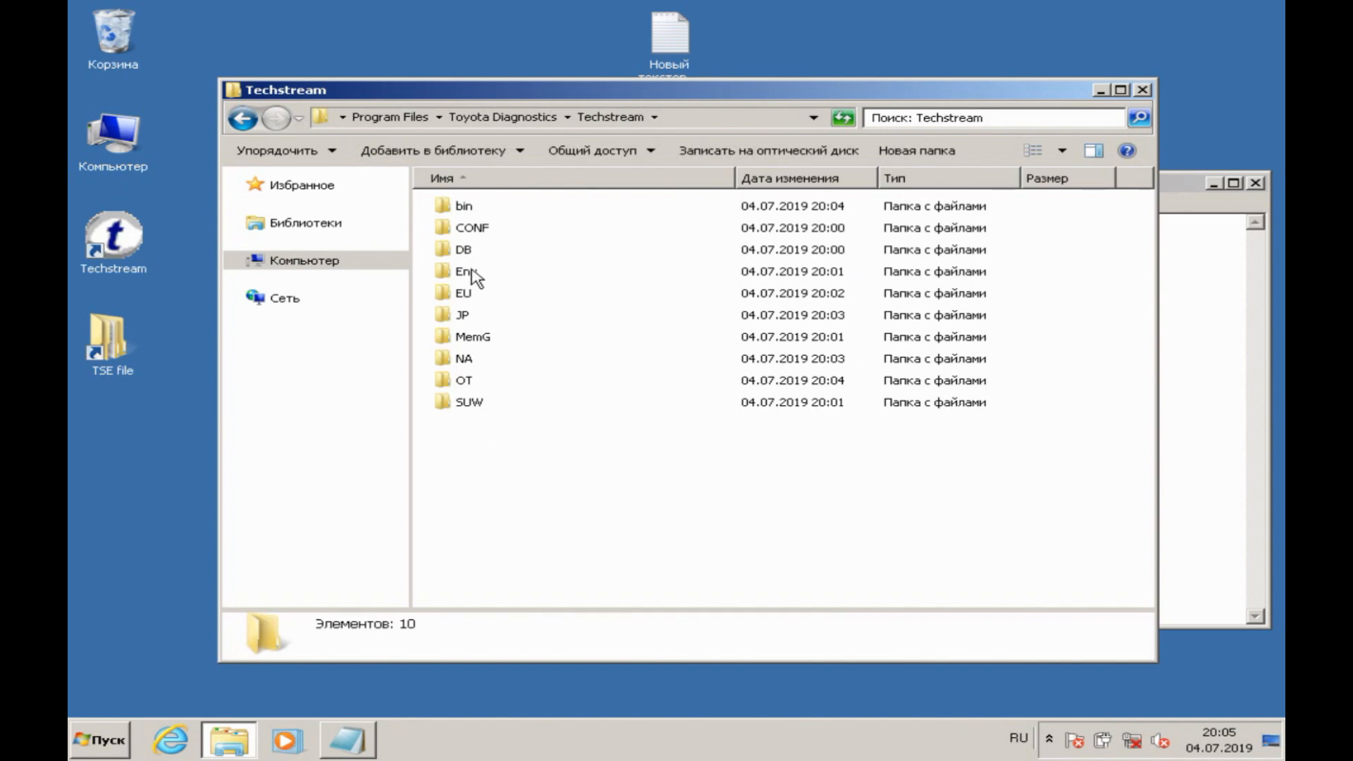
click(474, 274)
double_click(476, 279)
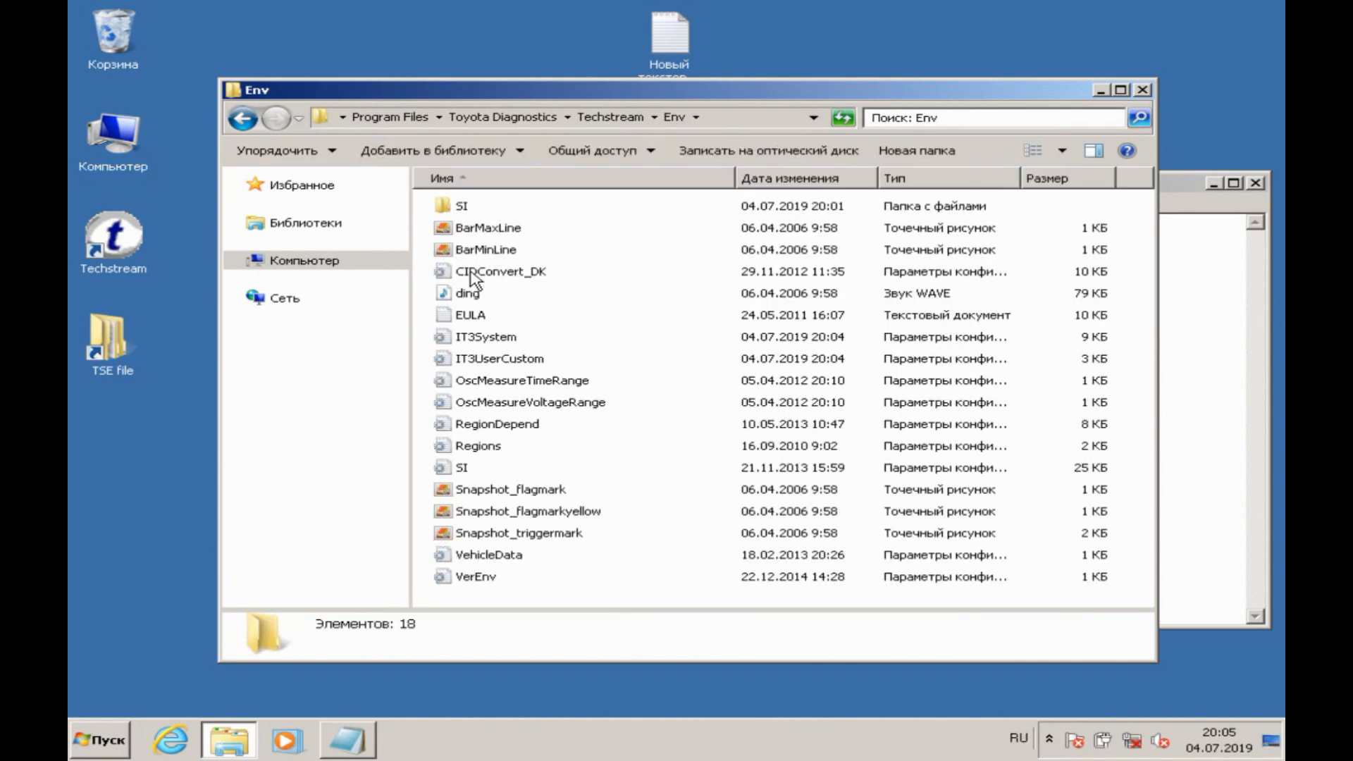
Step: Switch the Env folder's contents to the List (Список) view
right_click(627, 251)
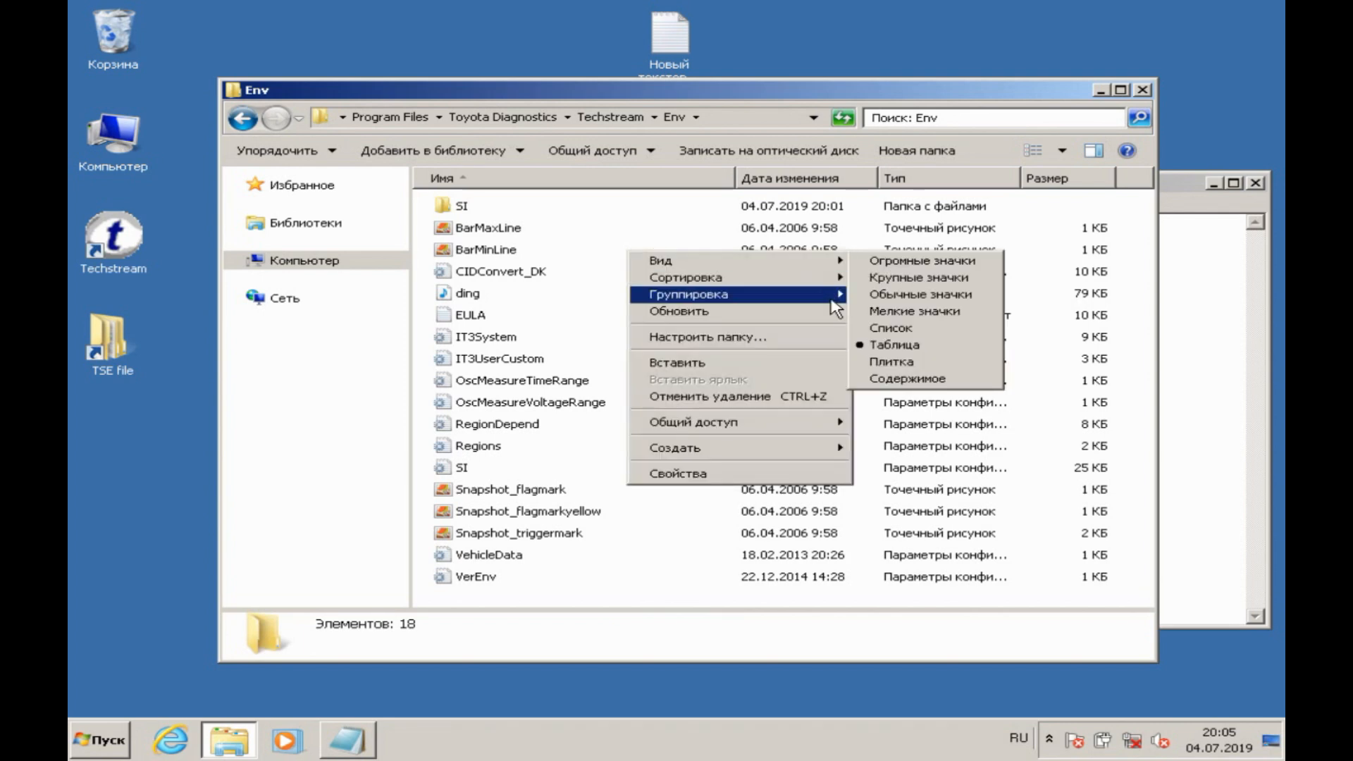
mouse_move(833, 262)
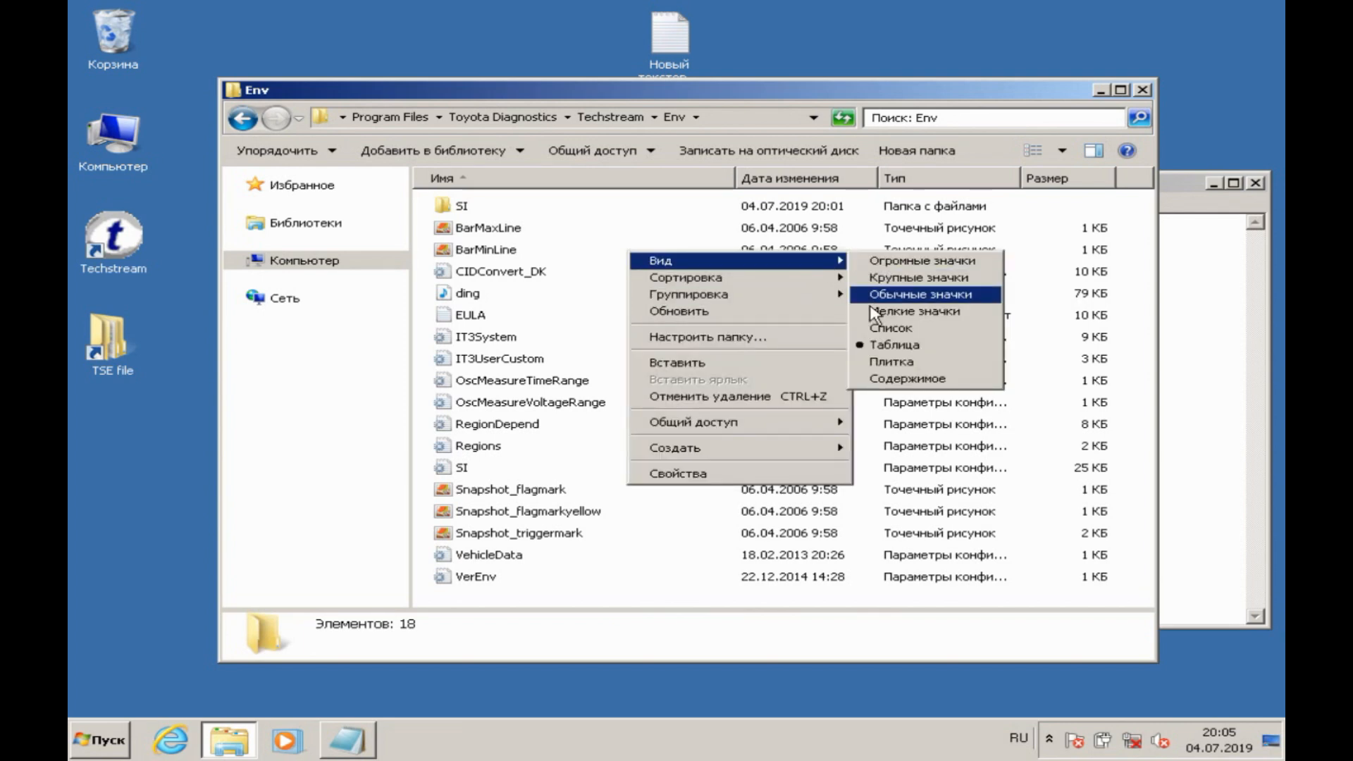
click(883, 328)
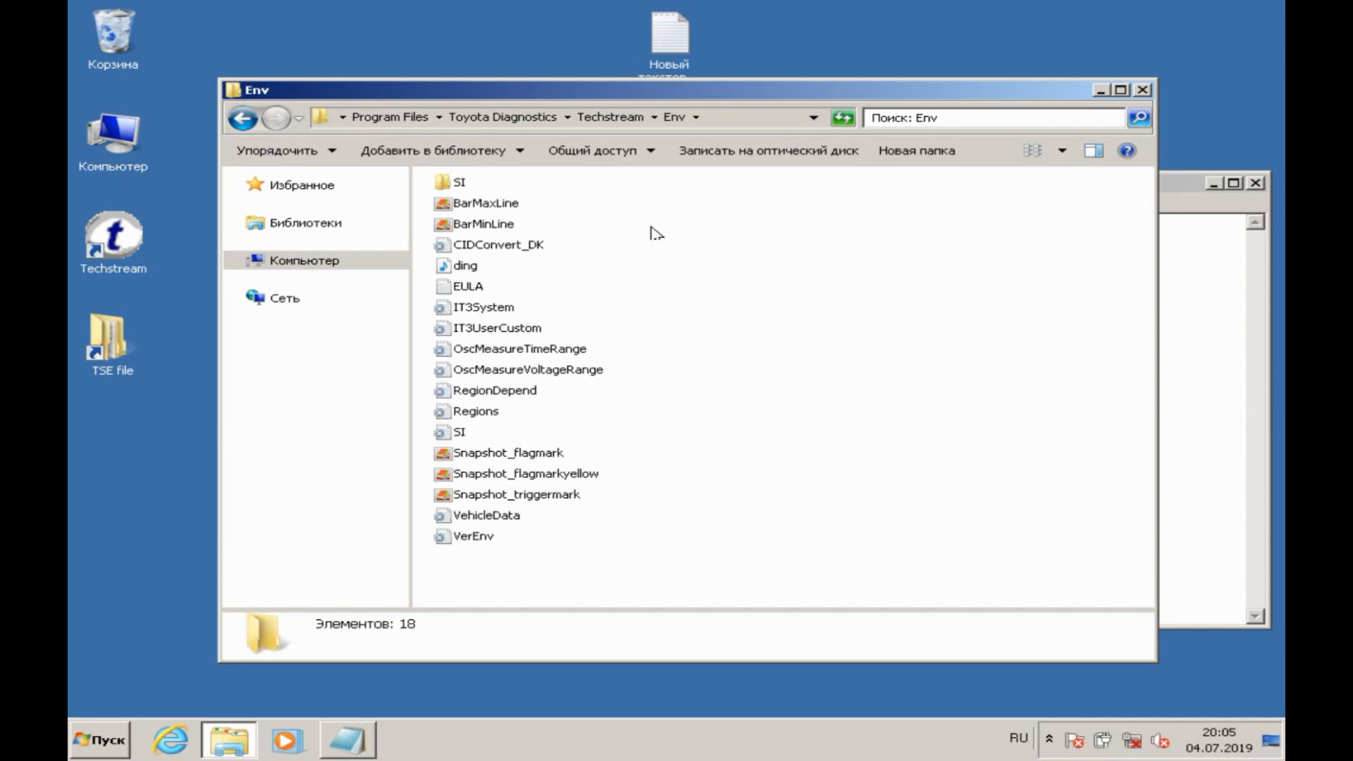
Step: Copy the Env folder's full path onto a new line of the note and add a trailing backslash
click(719, 120)
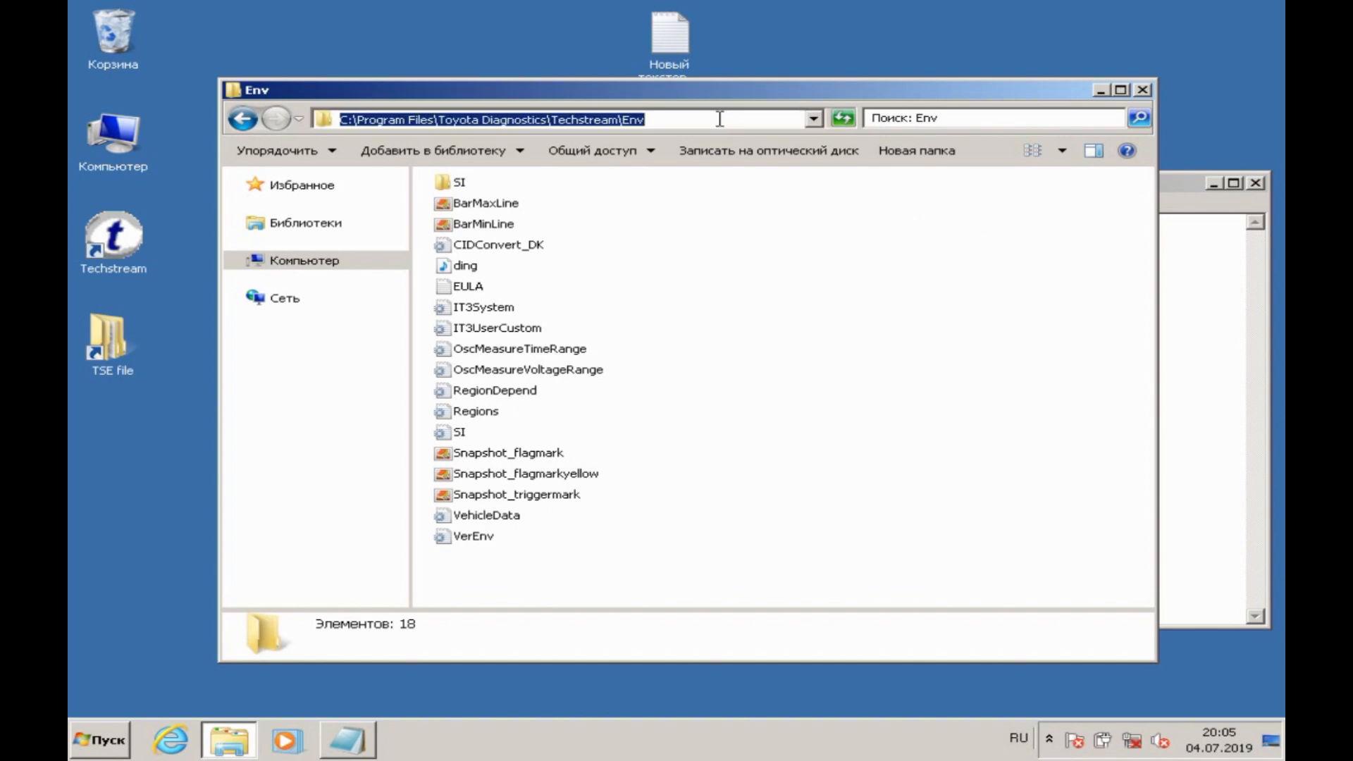
click(1168, 343)
key(Return)
key(ctrl+v)
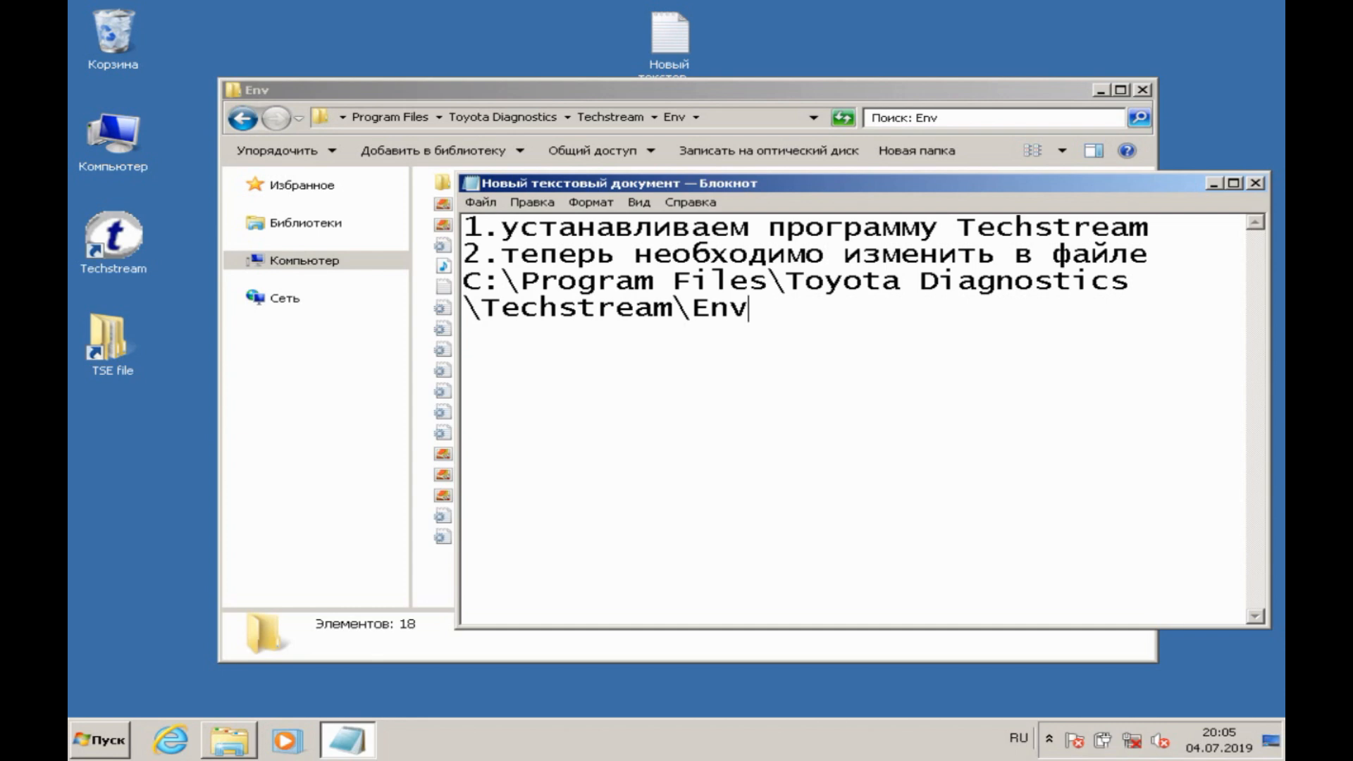
key(alt+shift)
text(?)
Step: Copy the IT3System file's name from the Env folder and append it to the path in the note
click(927, 90)
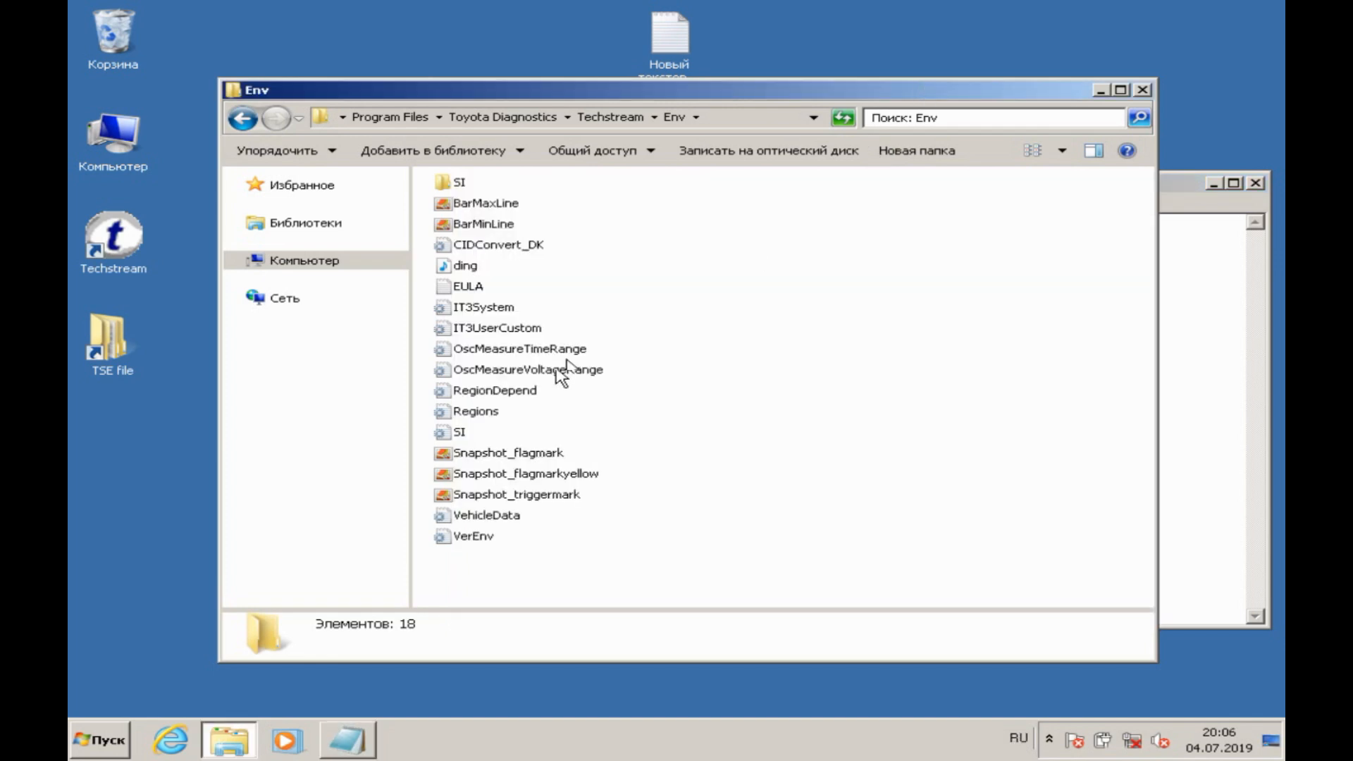
click(506, 308)
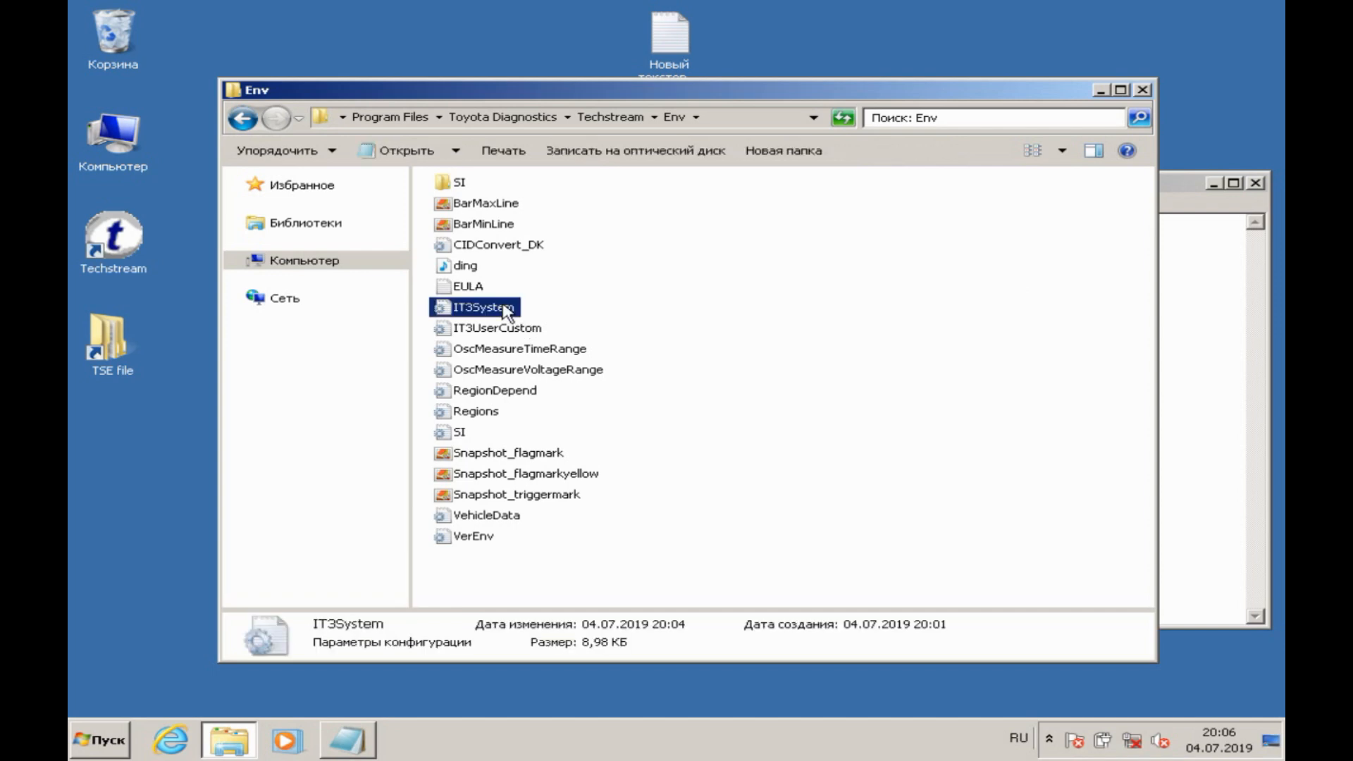
click(506, 311)
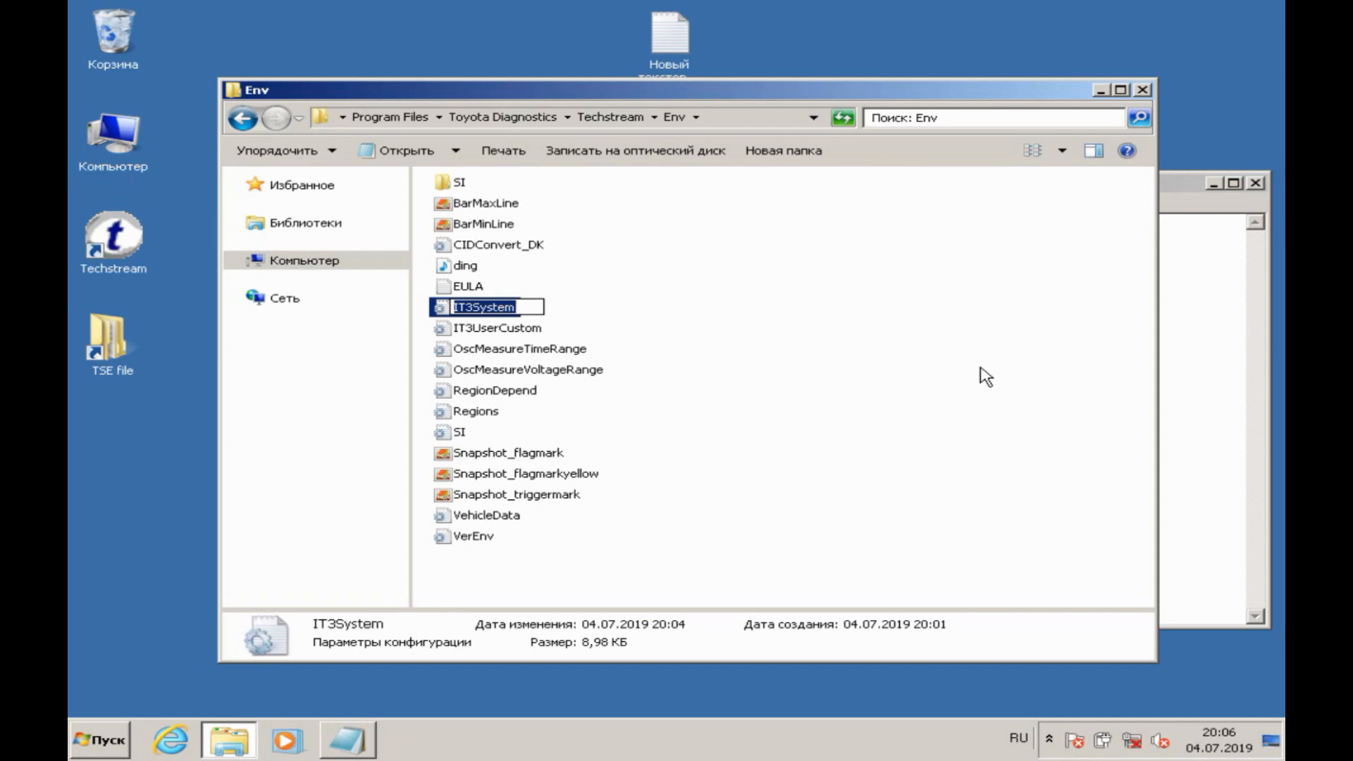
click(1202, 349)
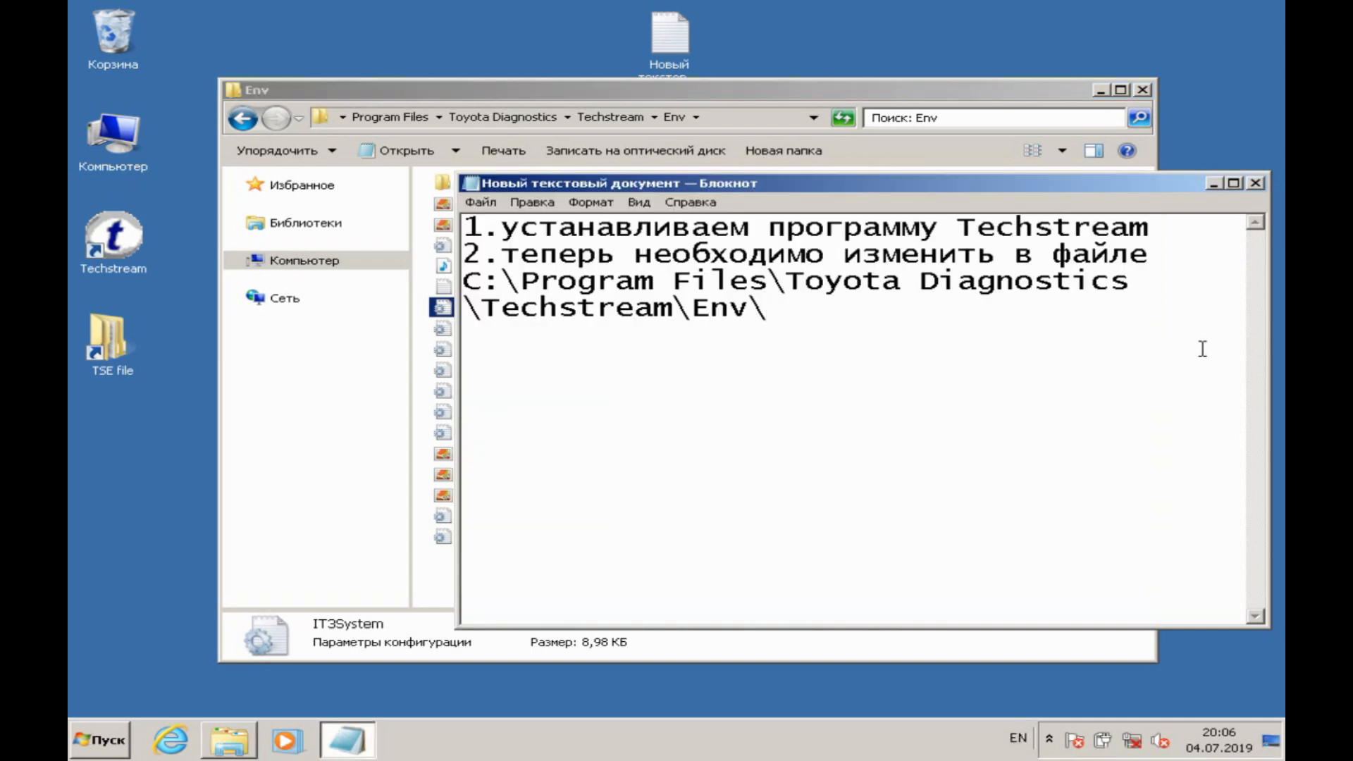
key(ctrl+v)
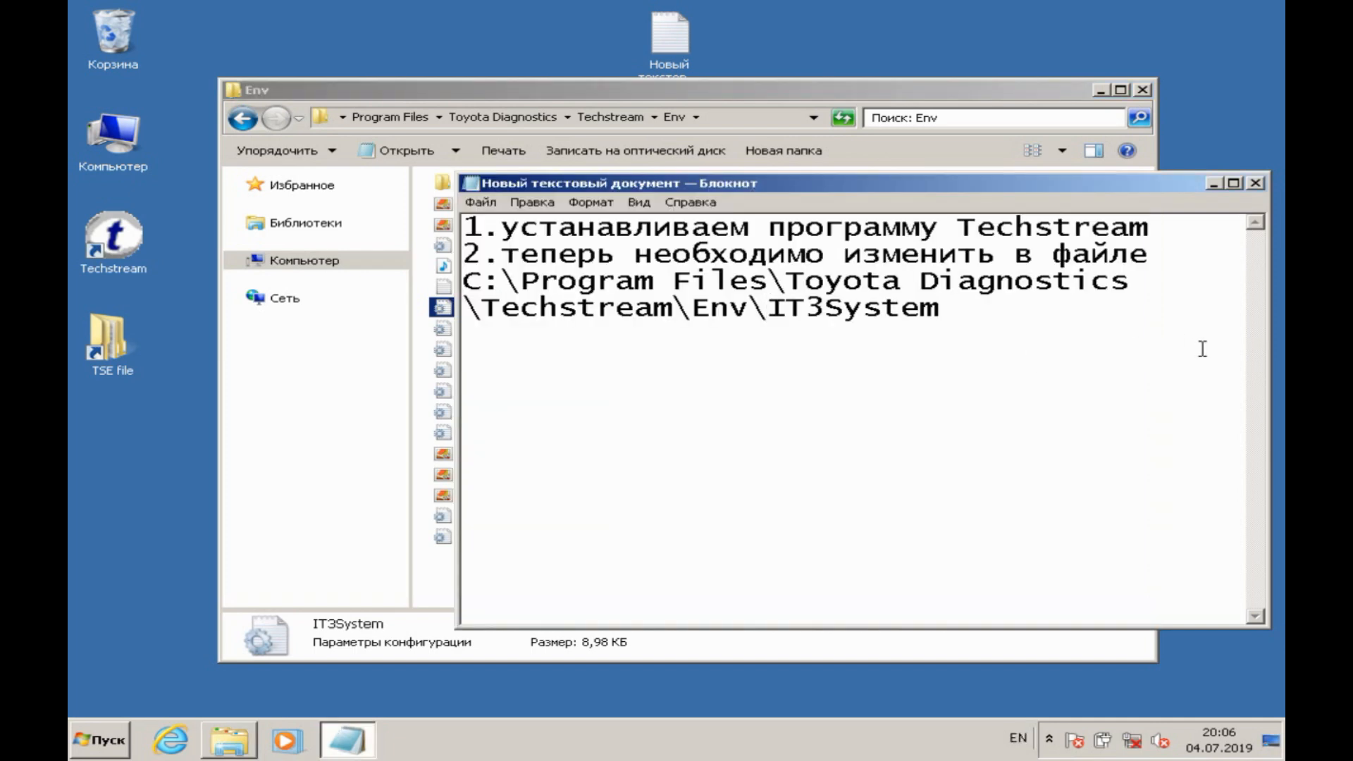
Step: Return to the Env folder and open the IT3System configuration file in Notepad
click(834, 92)
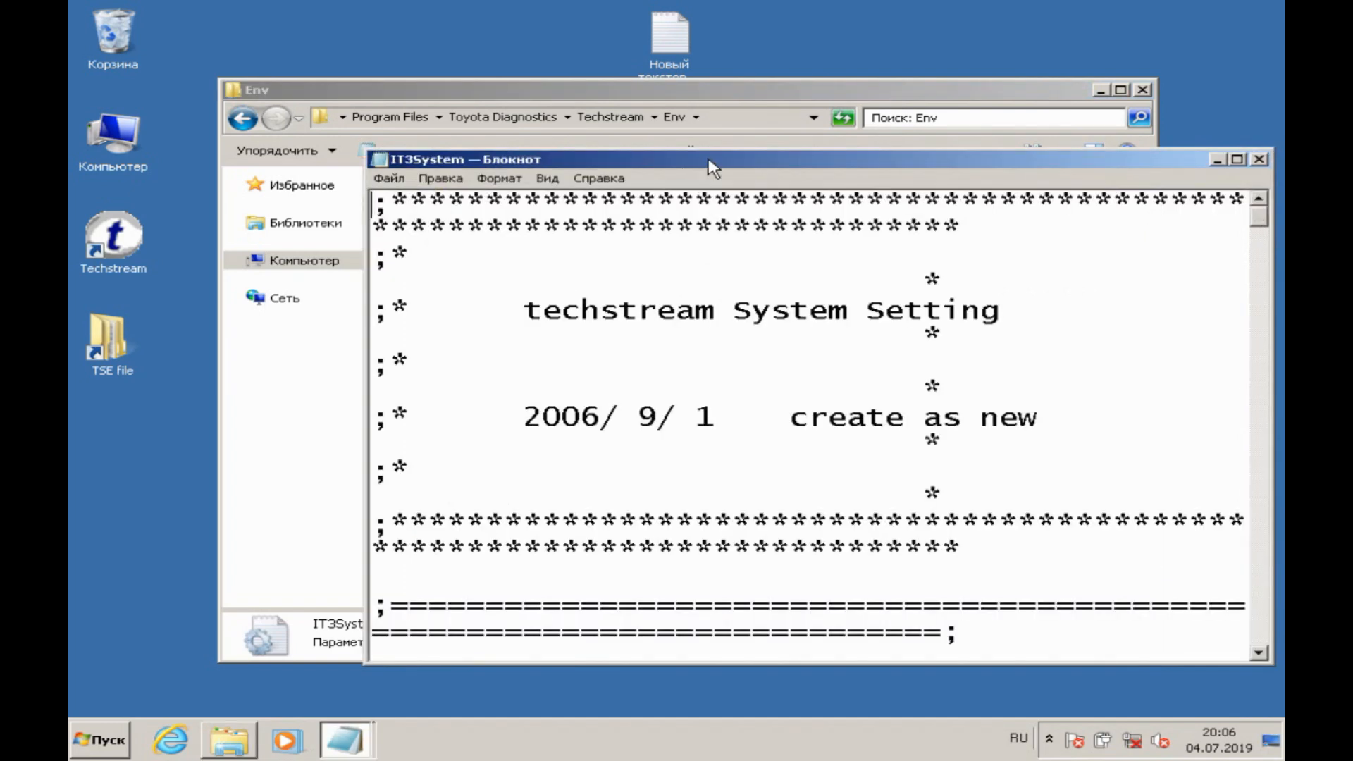
Step: Locate the TISFunction=1 line in the AvailableFunction section of the IT3System file and copy it
drag(712, 173, 435, 55)
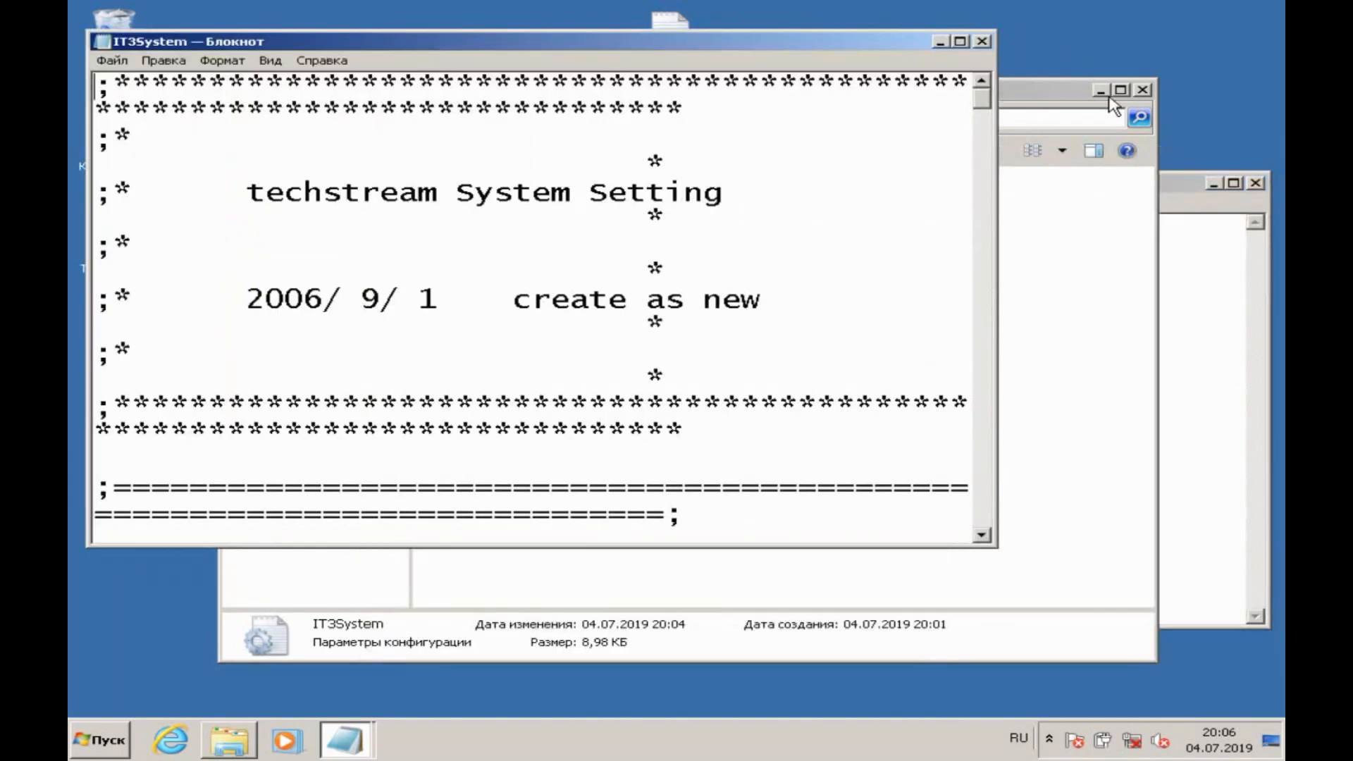
drag(983, 102, 987, 501)
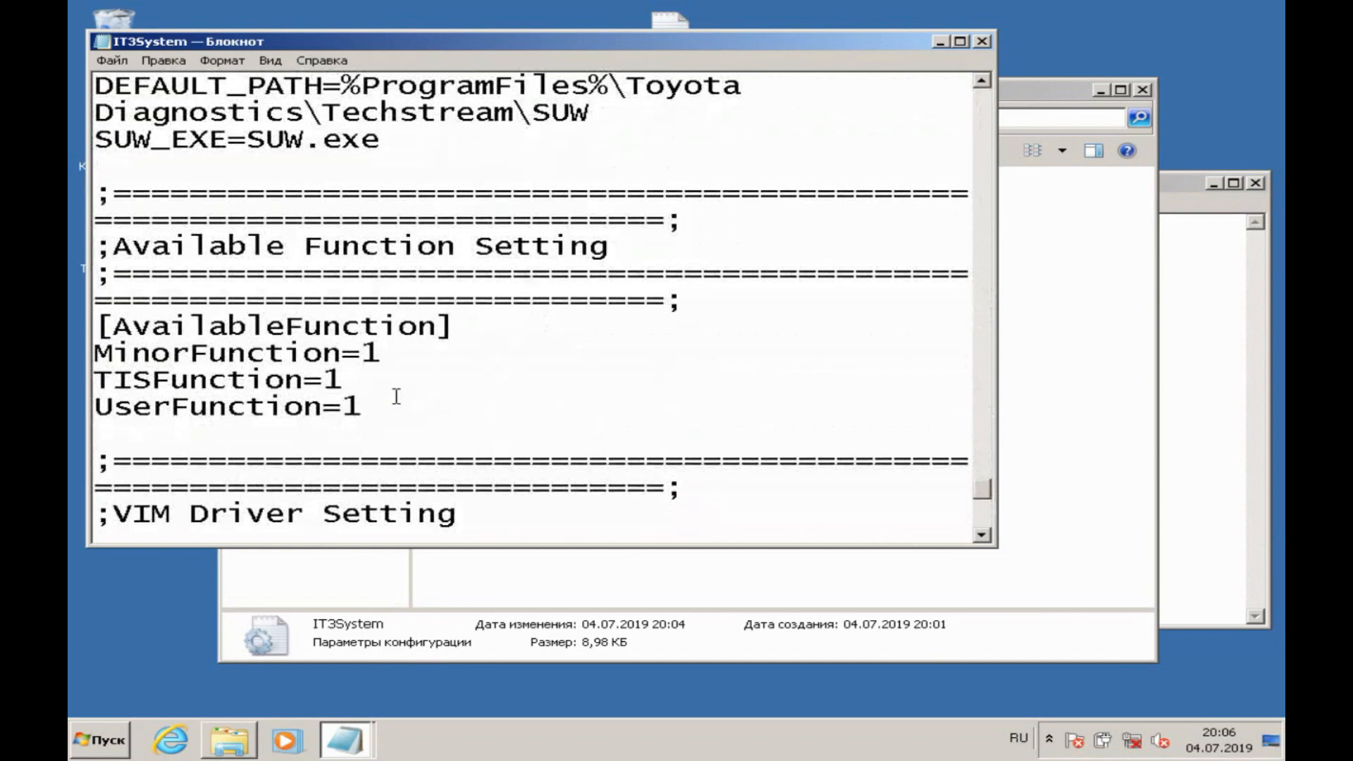
drag(389, 378, 100, 386)
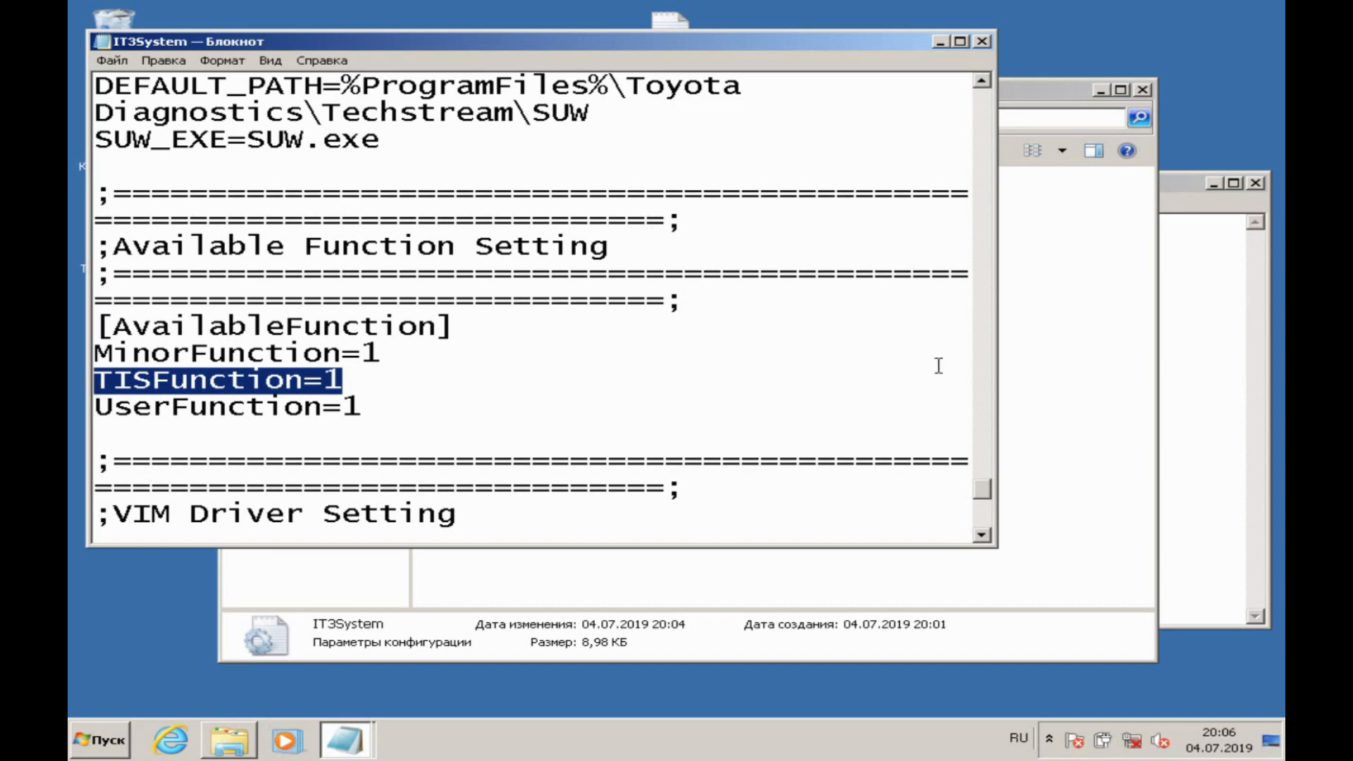
Step: Add the line "параметр TISFunction=1" below the file path in the note, using the copied parameter
click(1186, 408)
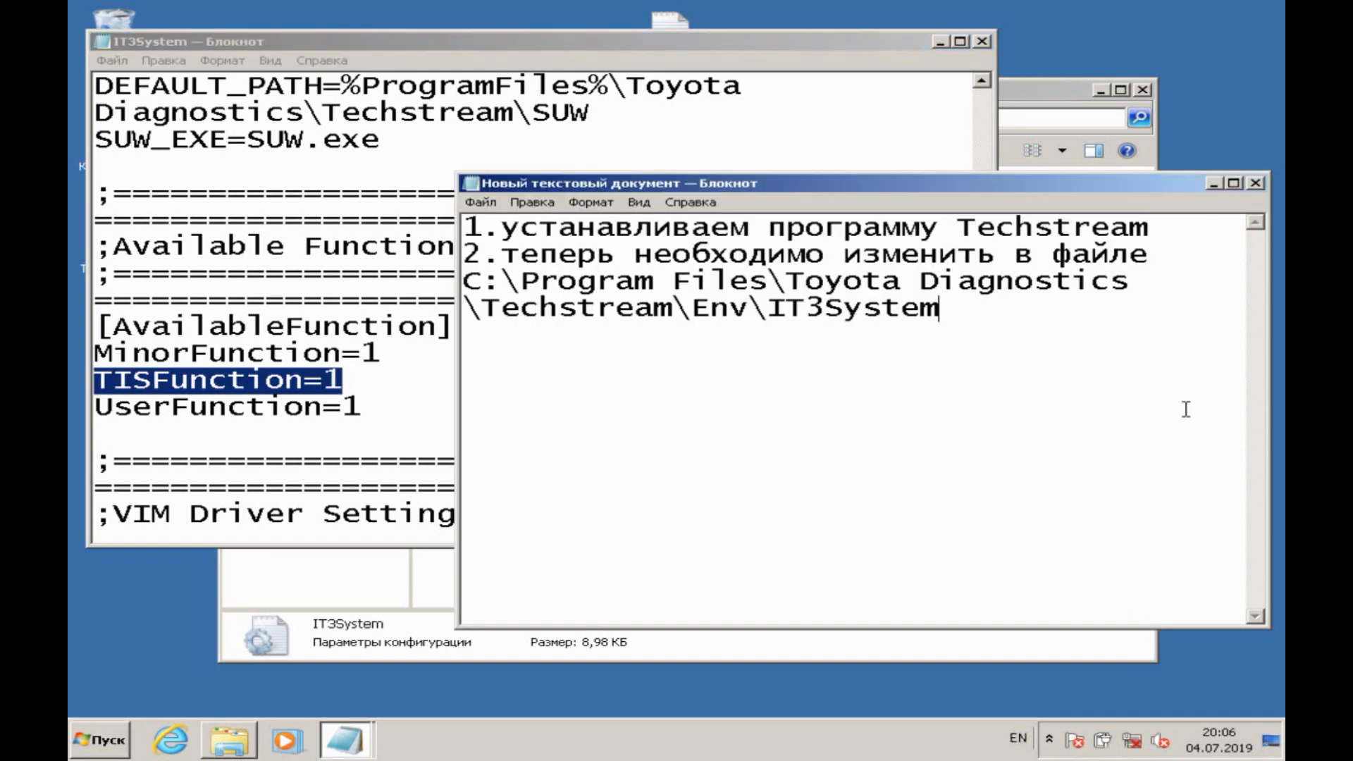
key(Return)
text(gfh)
key(BackSpace)
key(BackSpace)
key(BackSpace)
key(BackSpace)
key(alt+shift)
text(параметр)
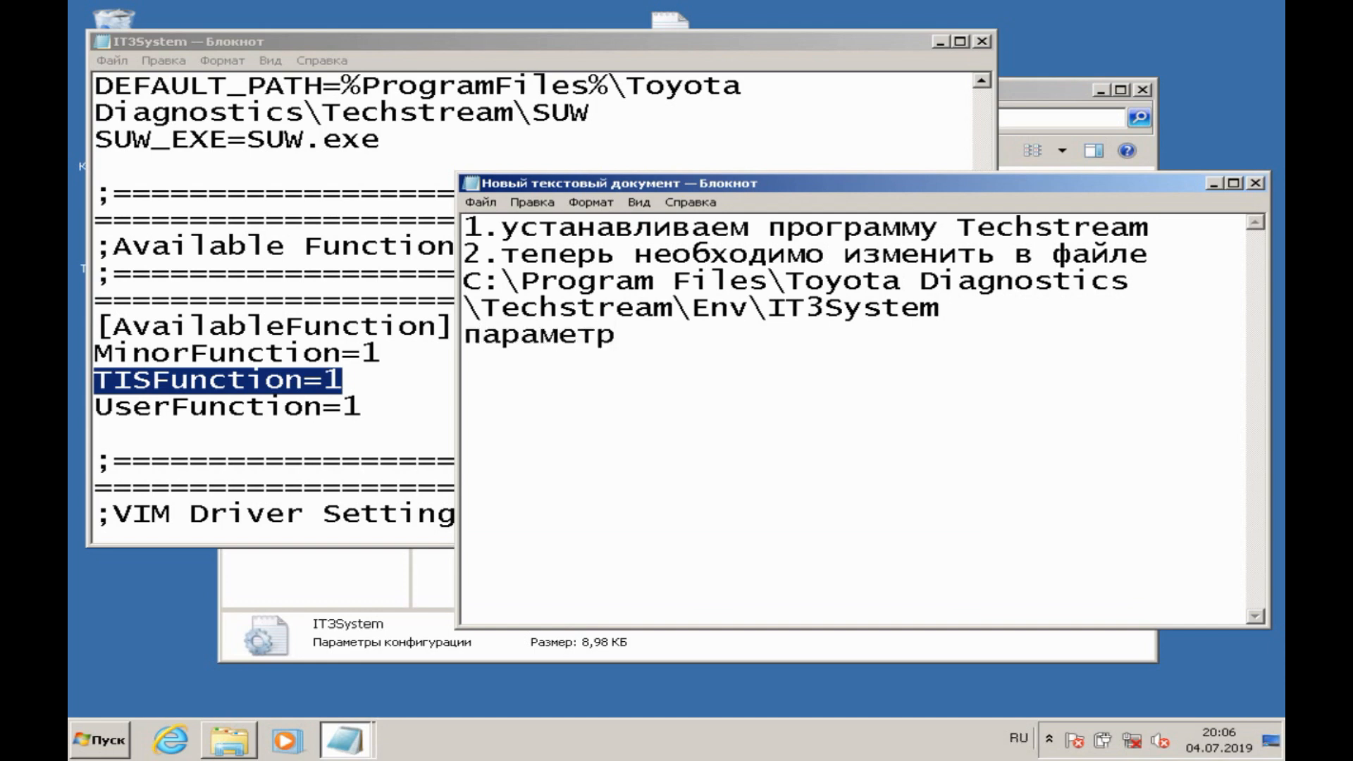
key(ctrl+v)
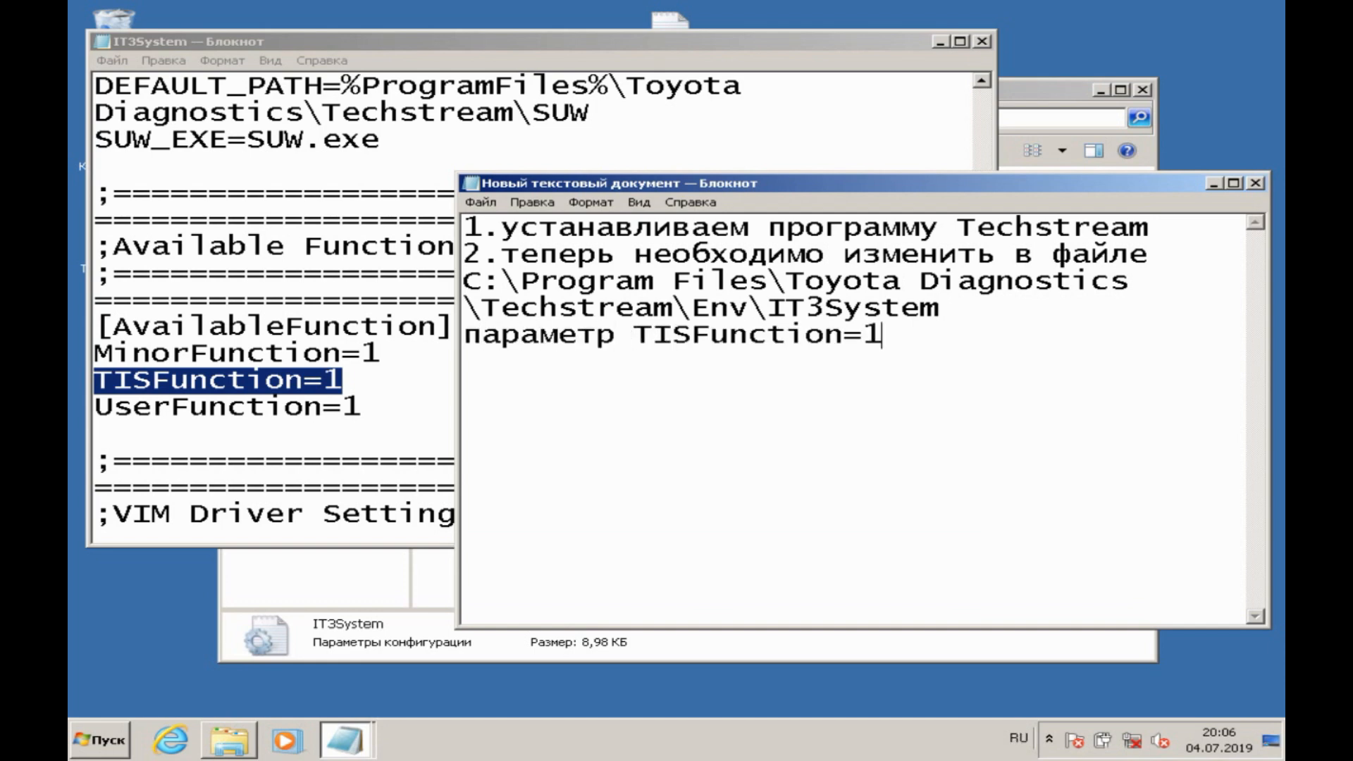
text(TISFunction=1 1 меняем на)
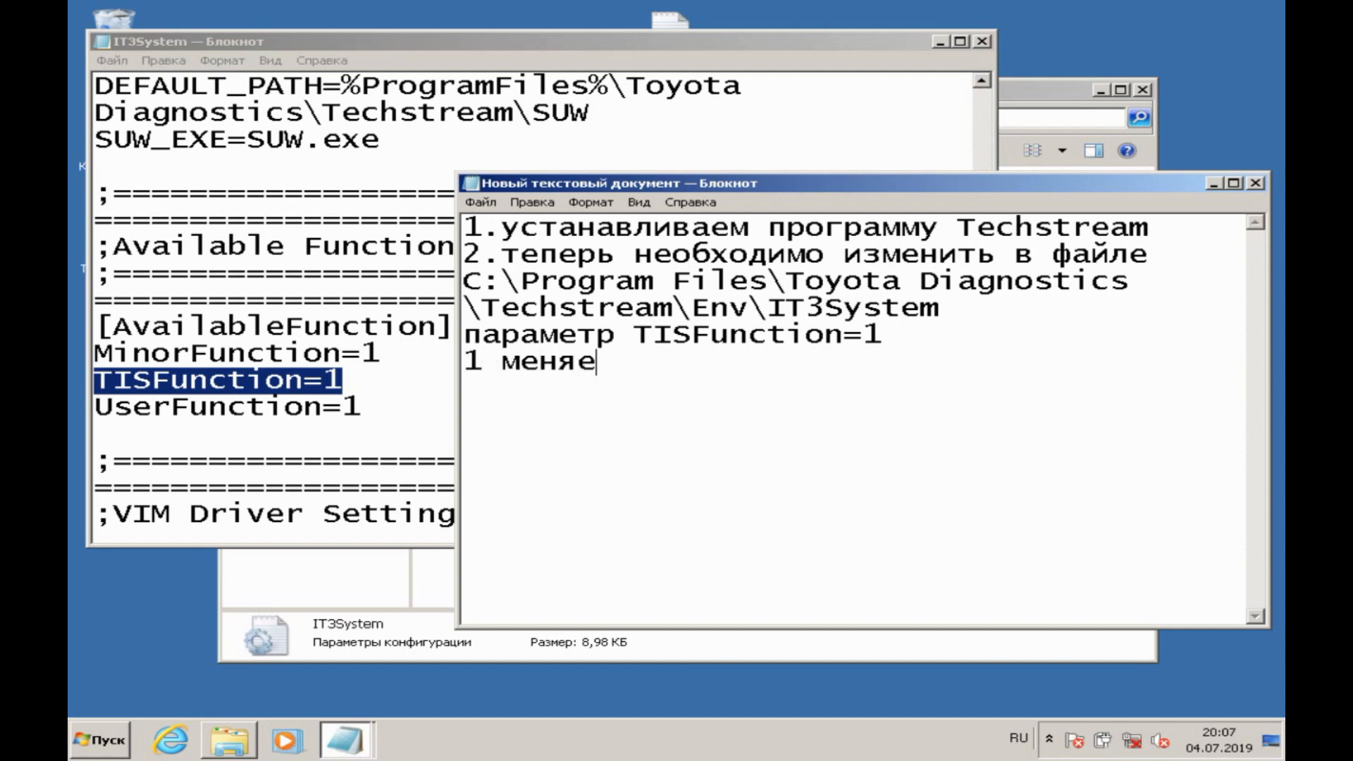
text( 0, чтобы программа не лезла в инт)
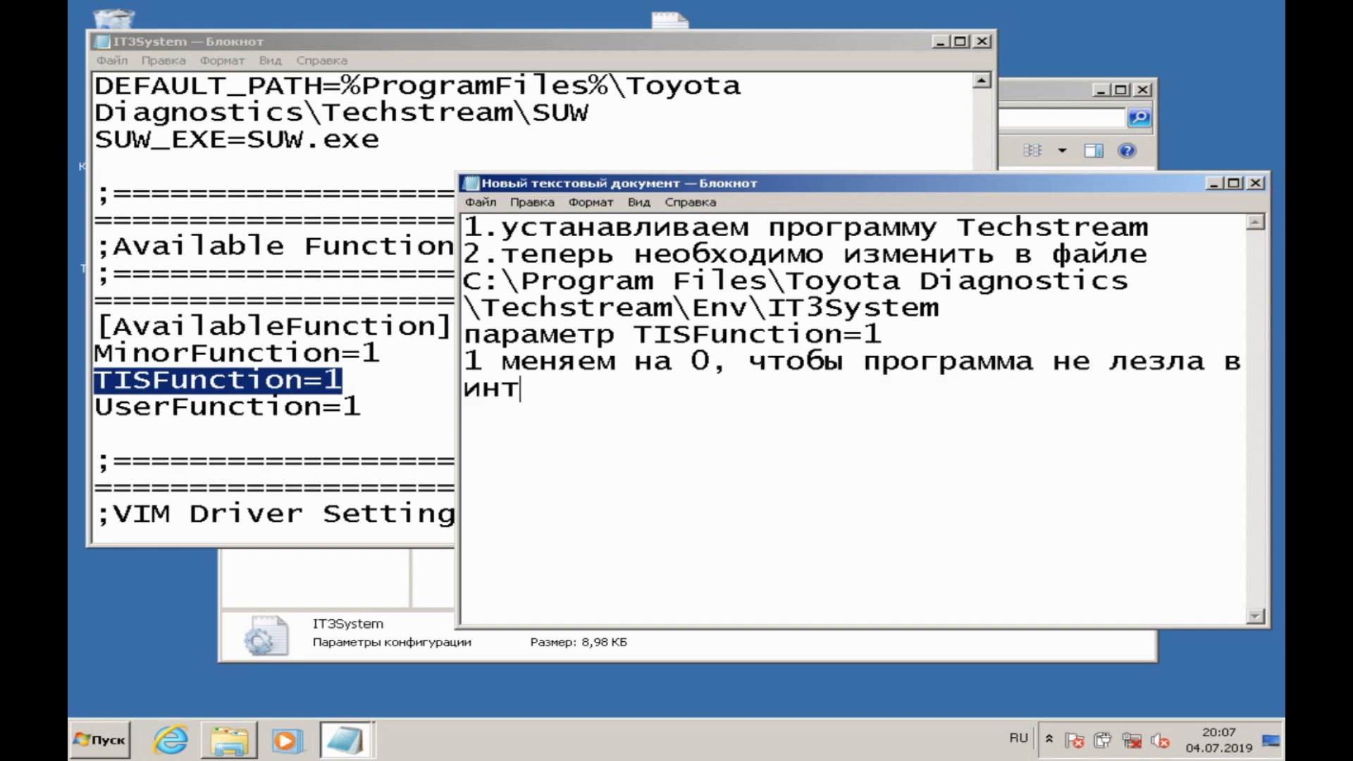
text(ернет)
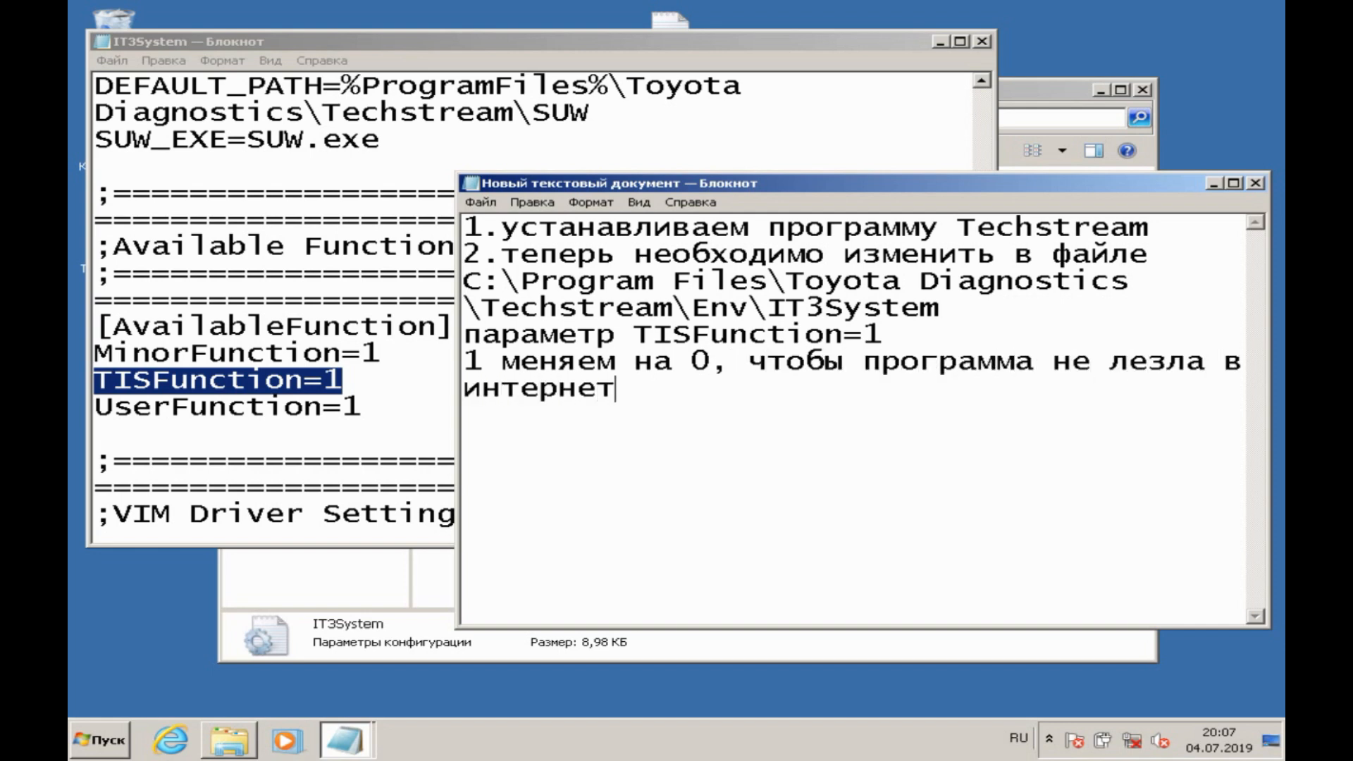
Step: Set TISFunction to 0 in the IT3System file, then save and close the file
click(403, 382)
key(BackSpace)
text(0)
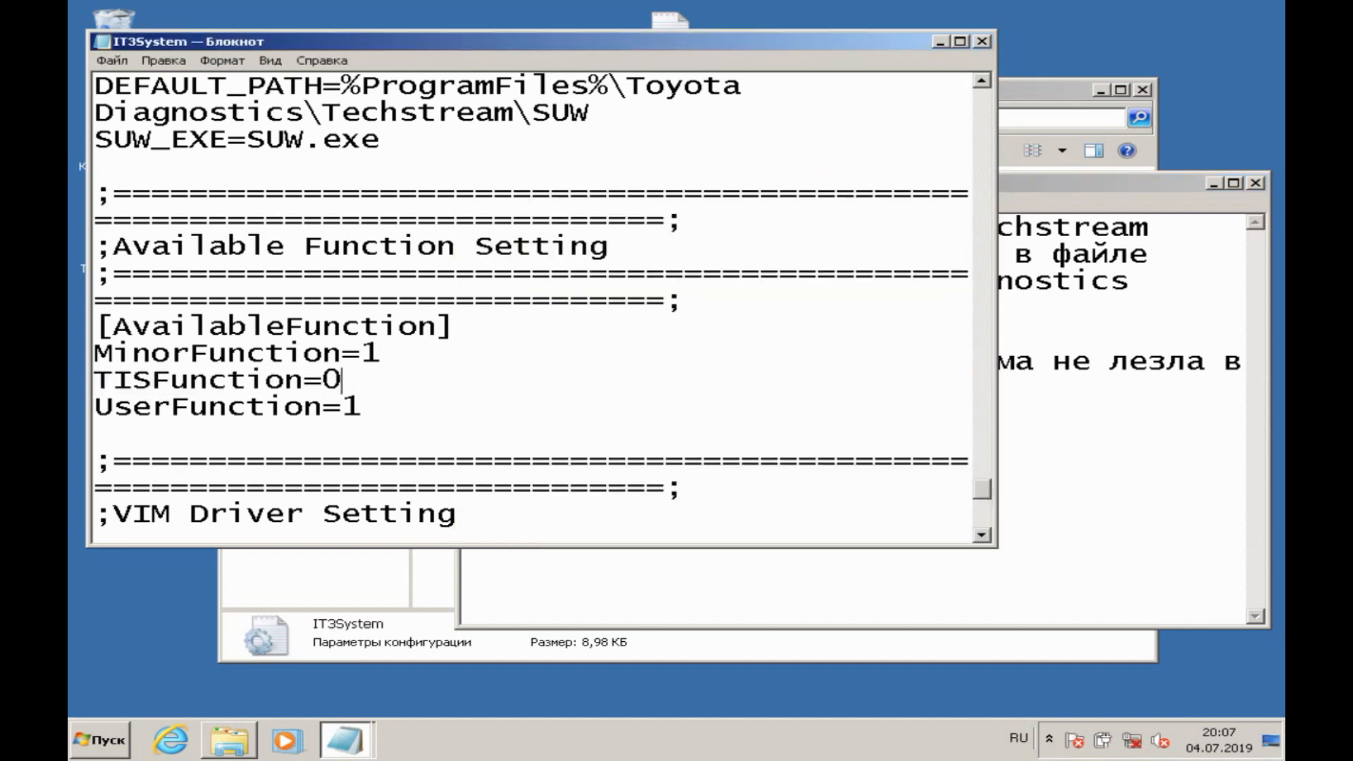
click(104, 62)
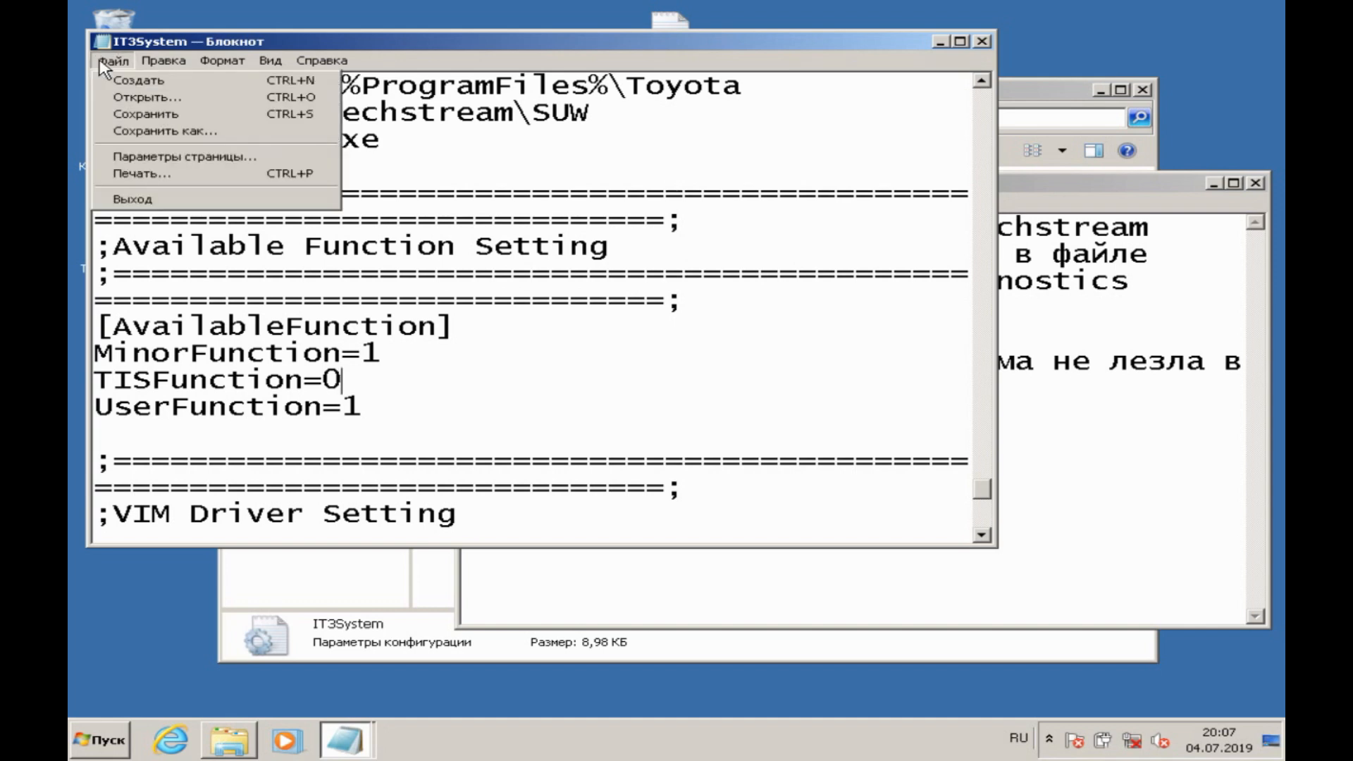
click(144, 114)
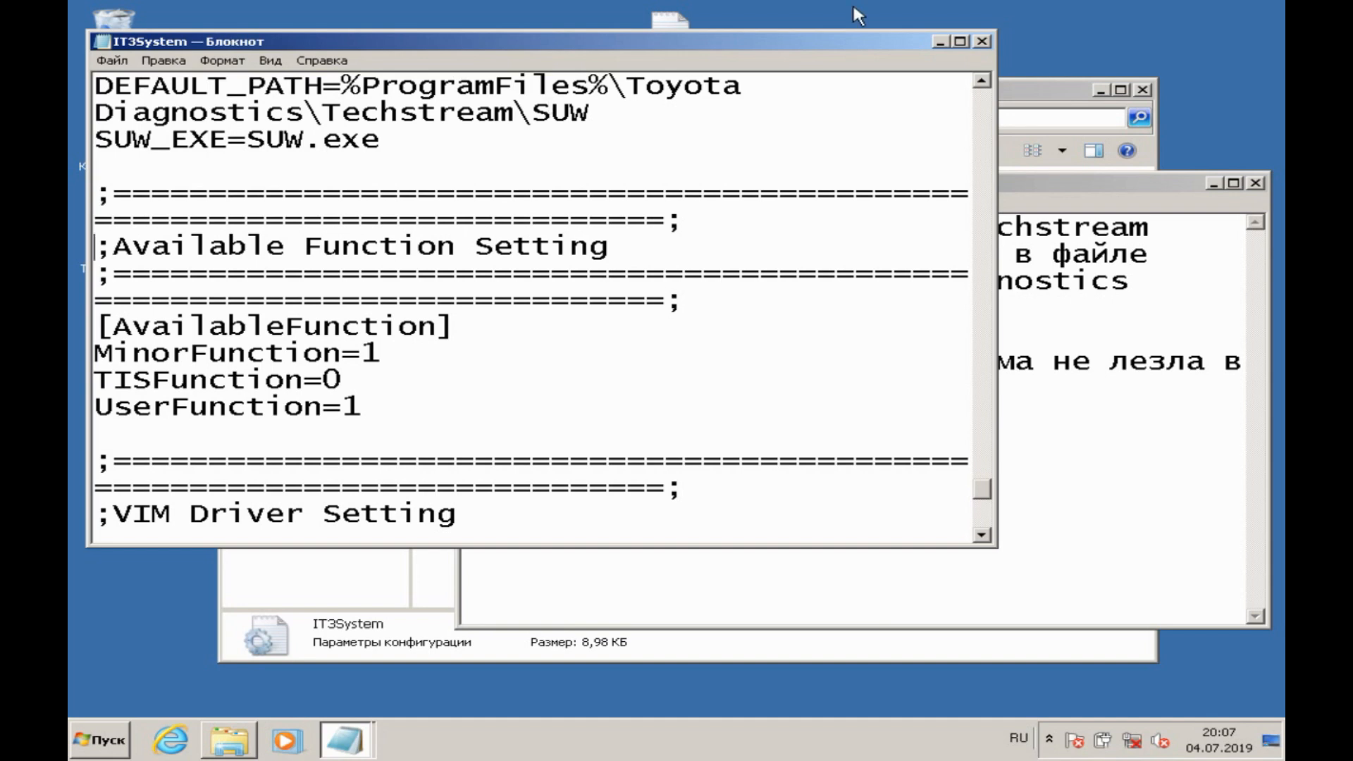
click(981, 40)
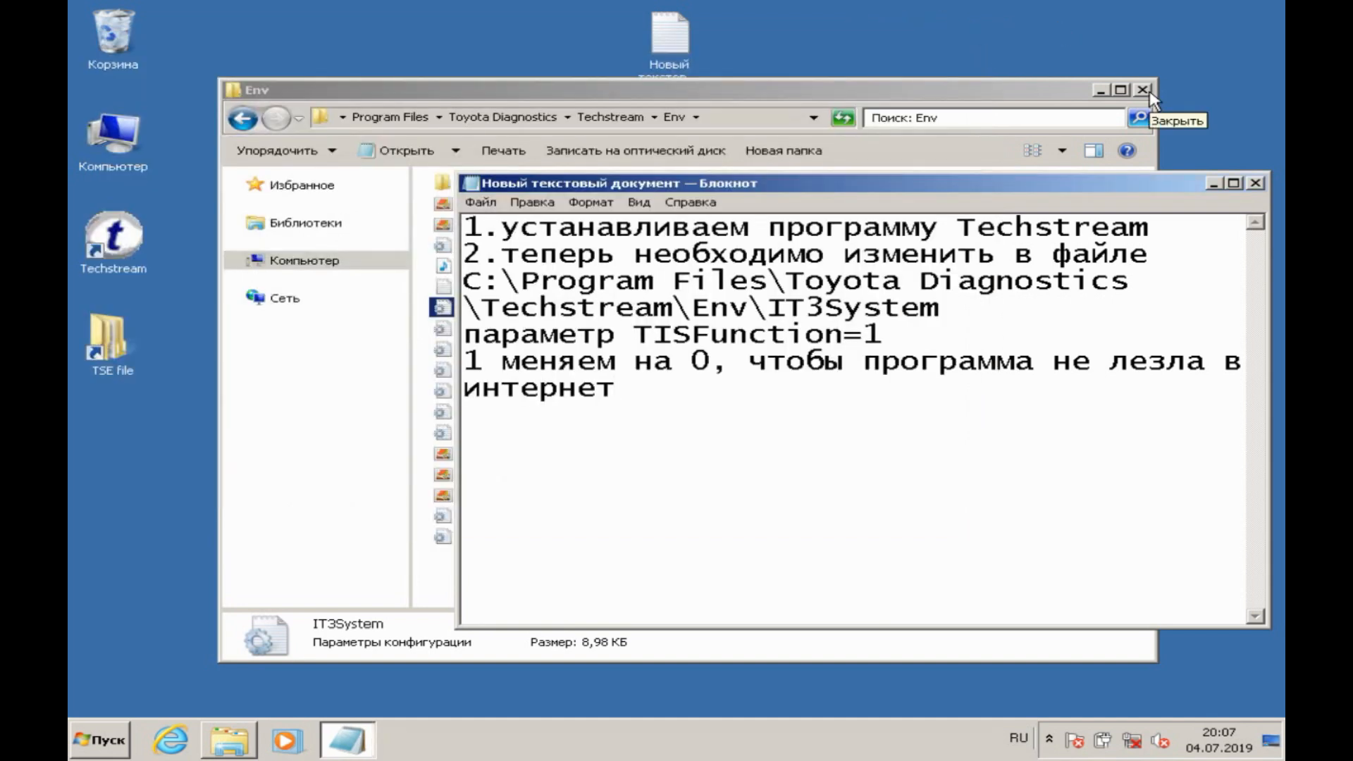
Step: Add the line "3.устанавливаем драйвер" to the note, then minimize it and close the Env folder
text(3)
text(.устан)
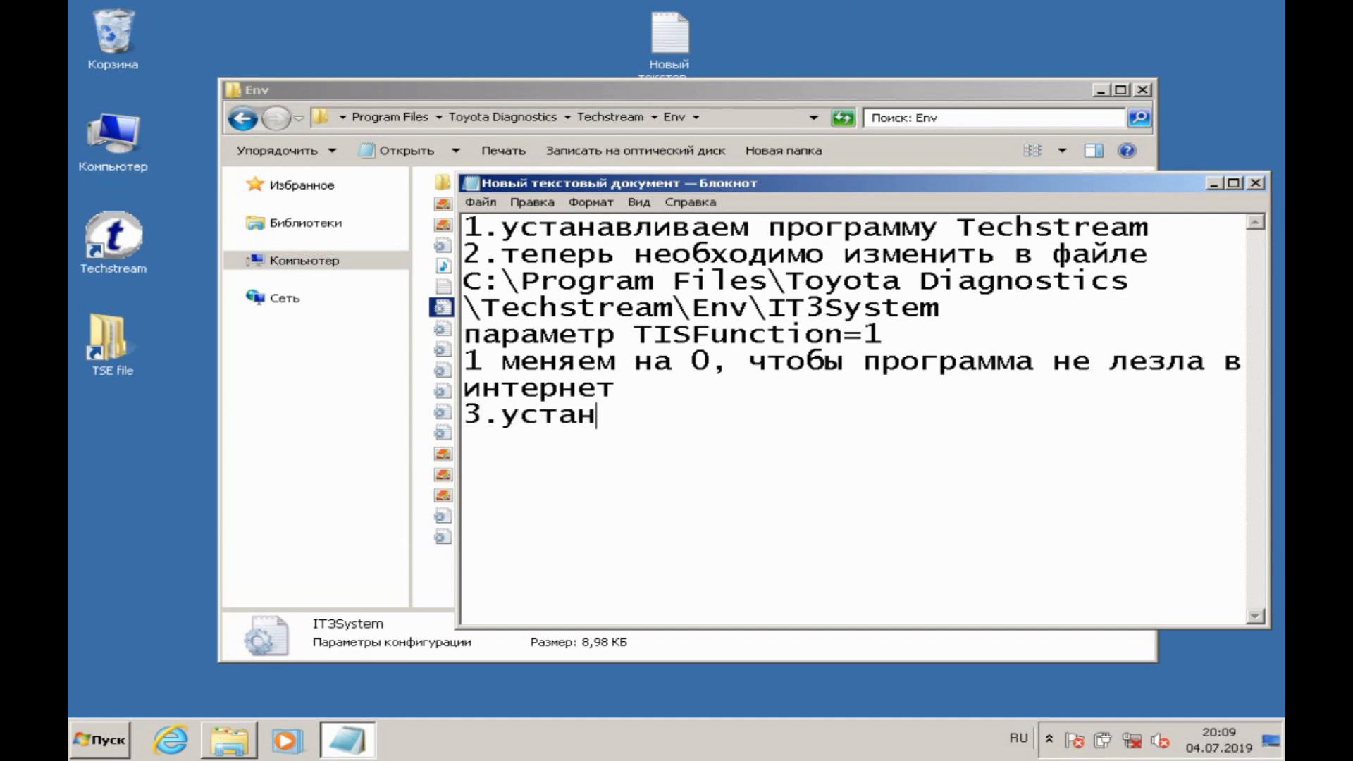
text(авливаем драйвер)
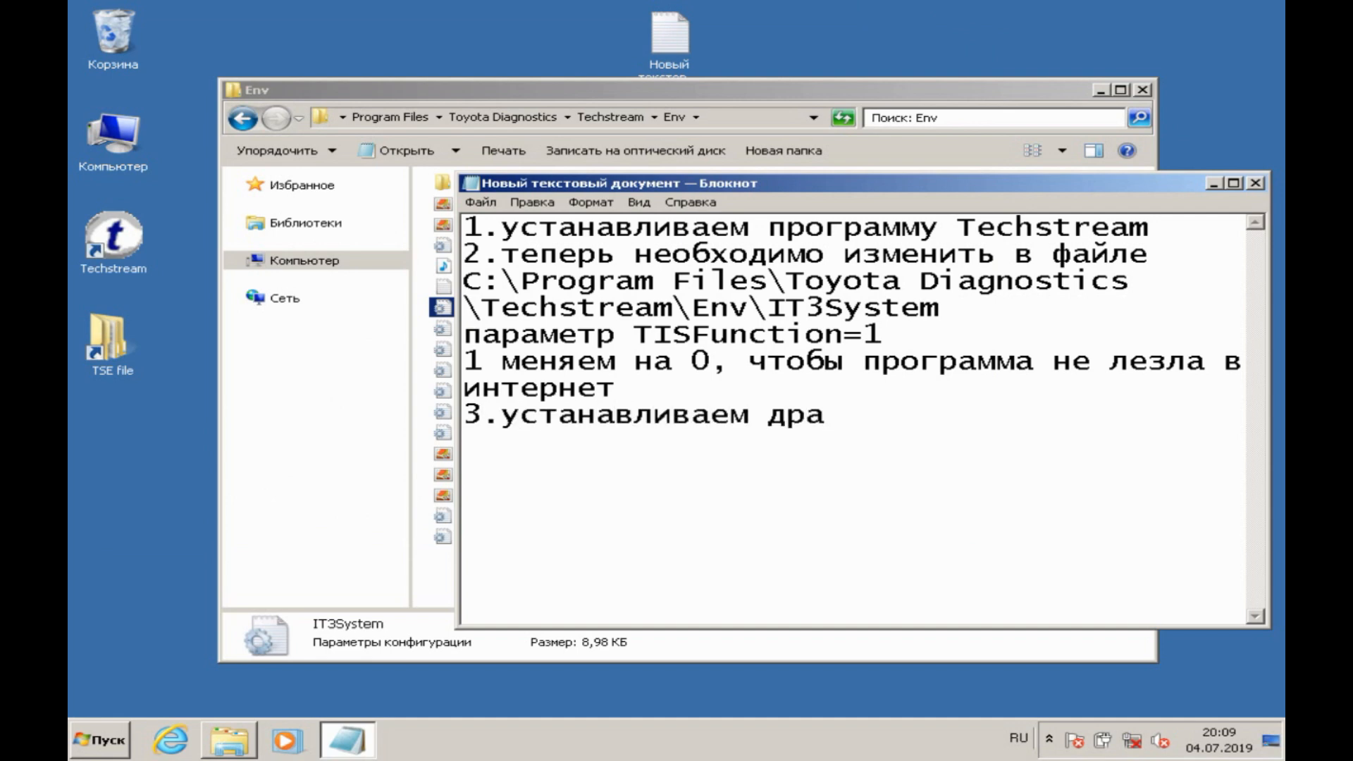
click(1217, 184)
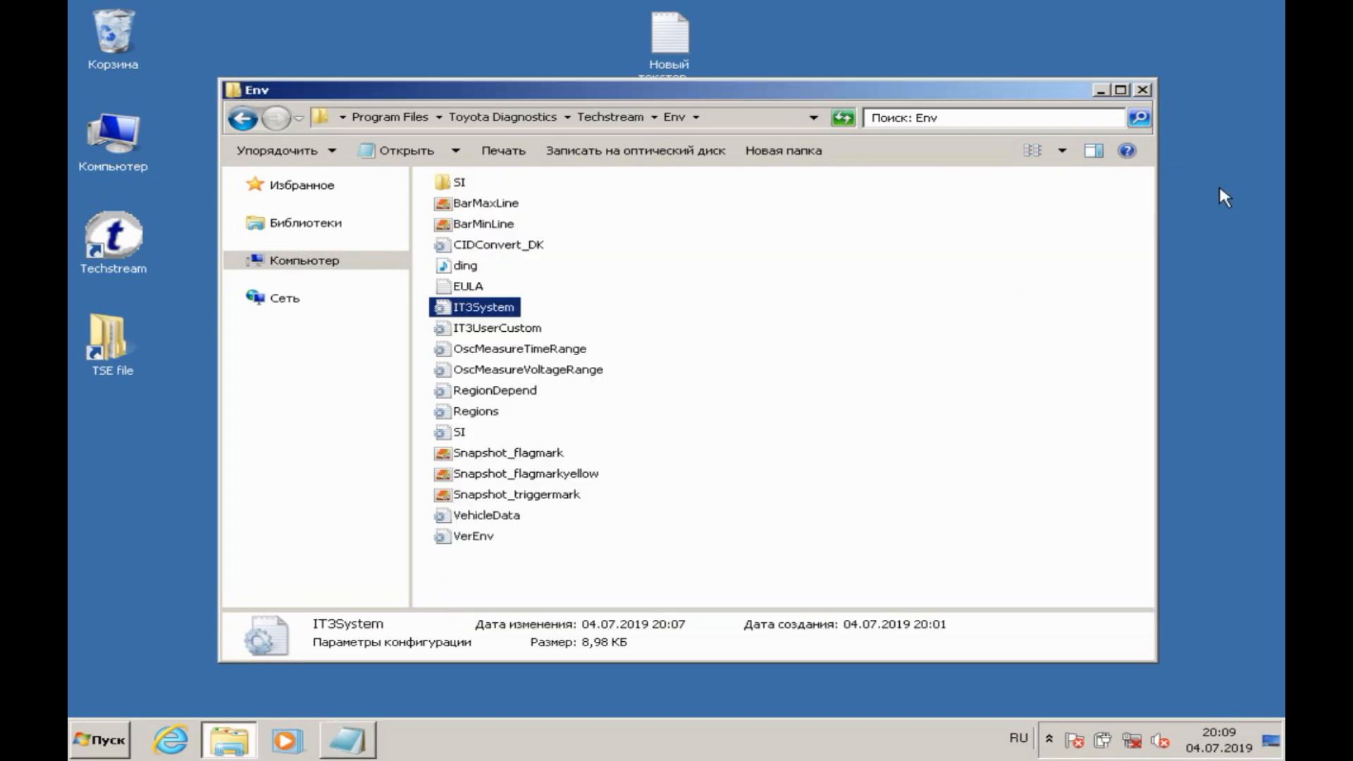
click(1142, 90)
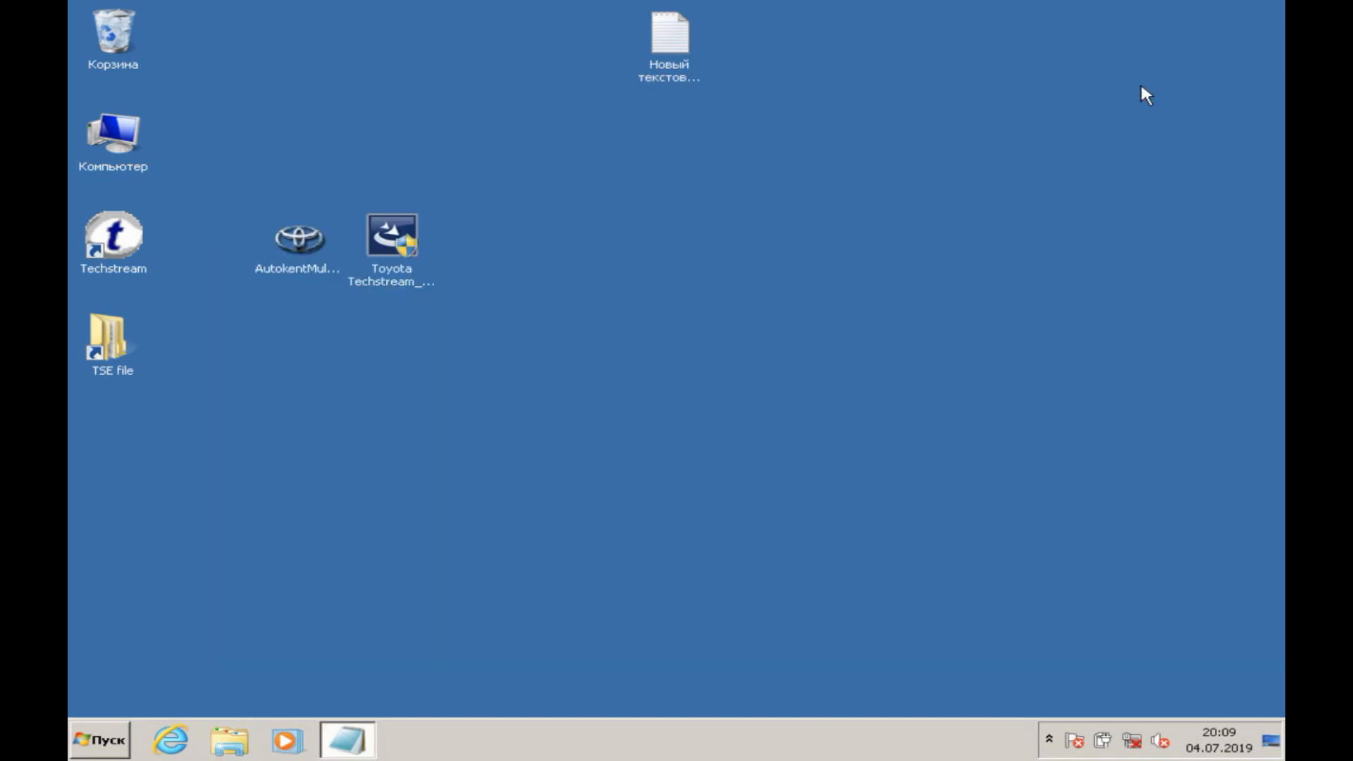
Step: Install Autokent MVCI MultiDriver X64 from its desktop installer in Russian, keeping the default Start menu folder and desktop icon
double_click(289, 252)
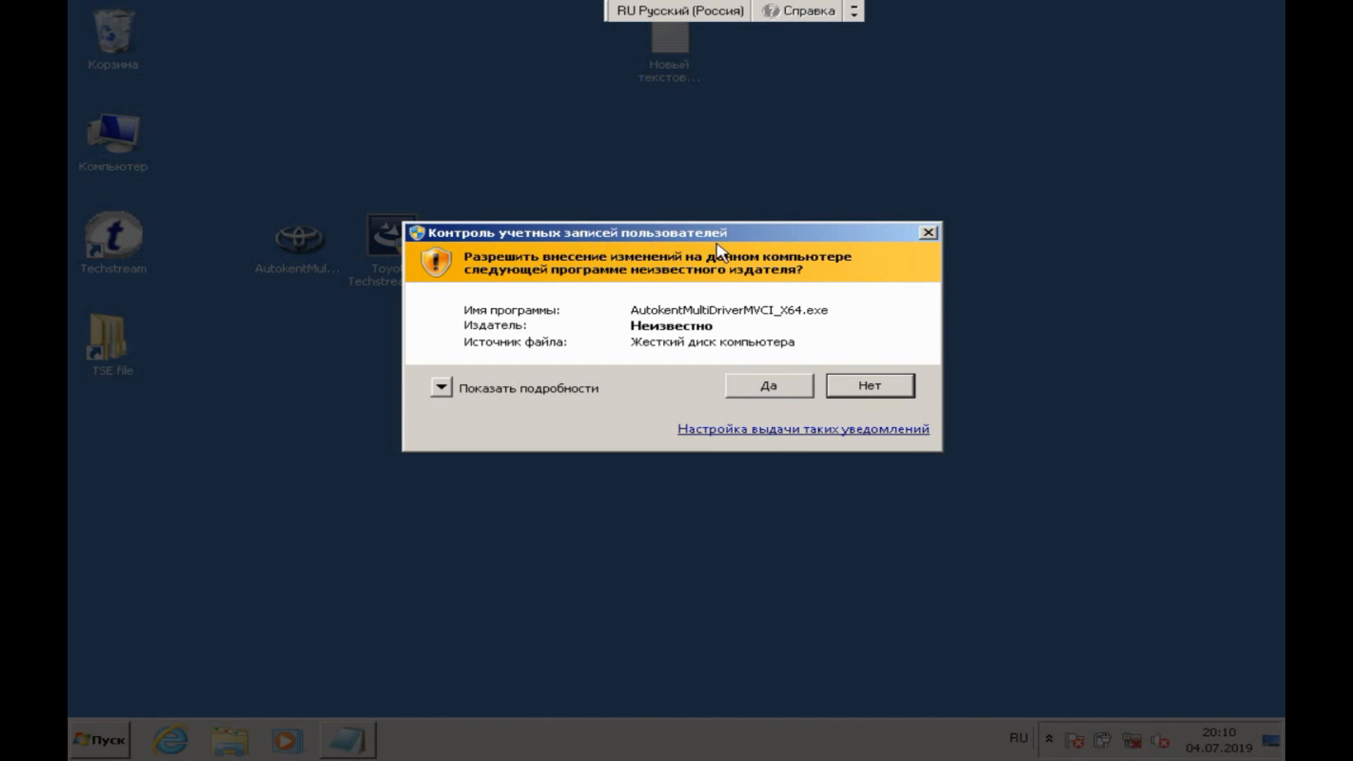
click(740, 386)
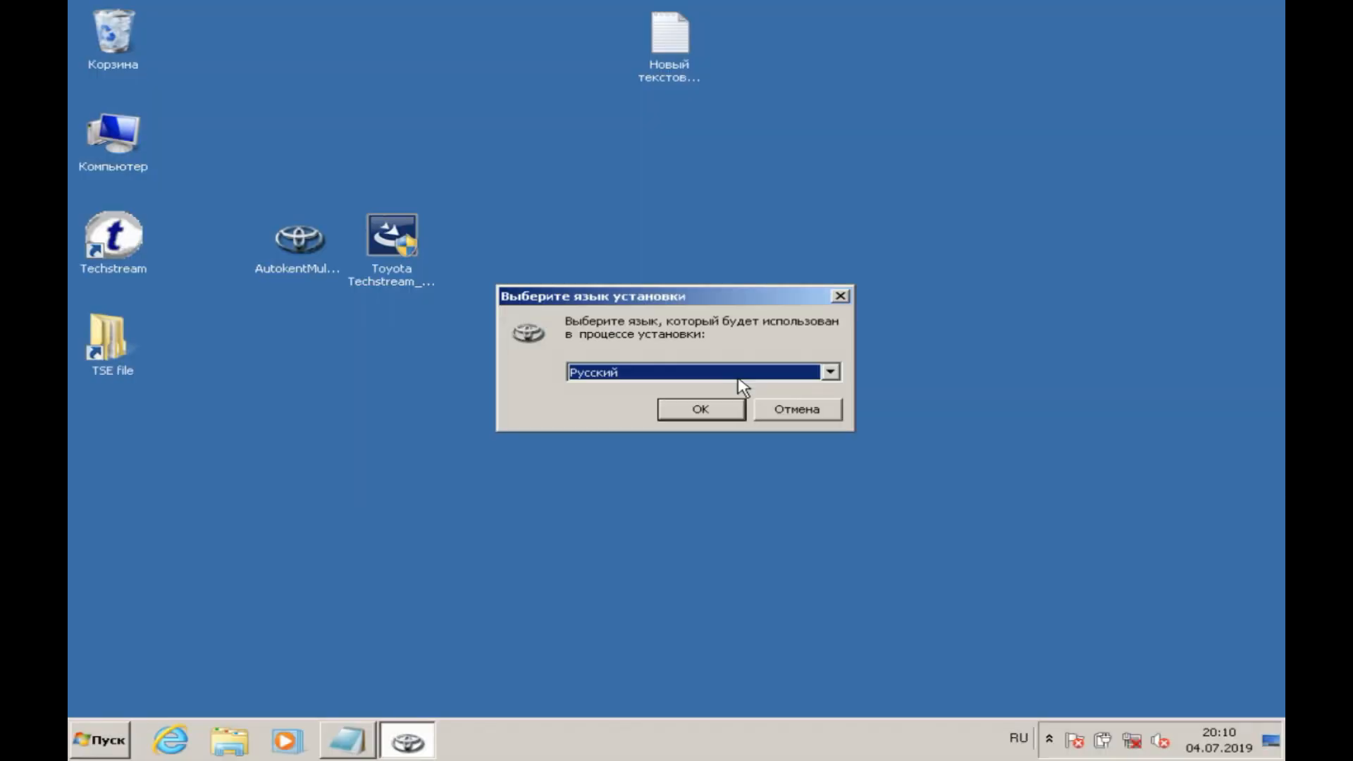
click(719, 403)
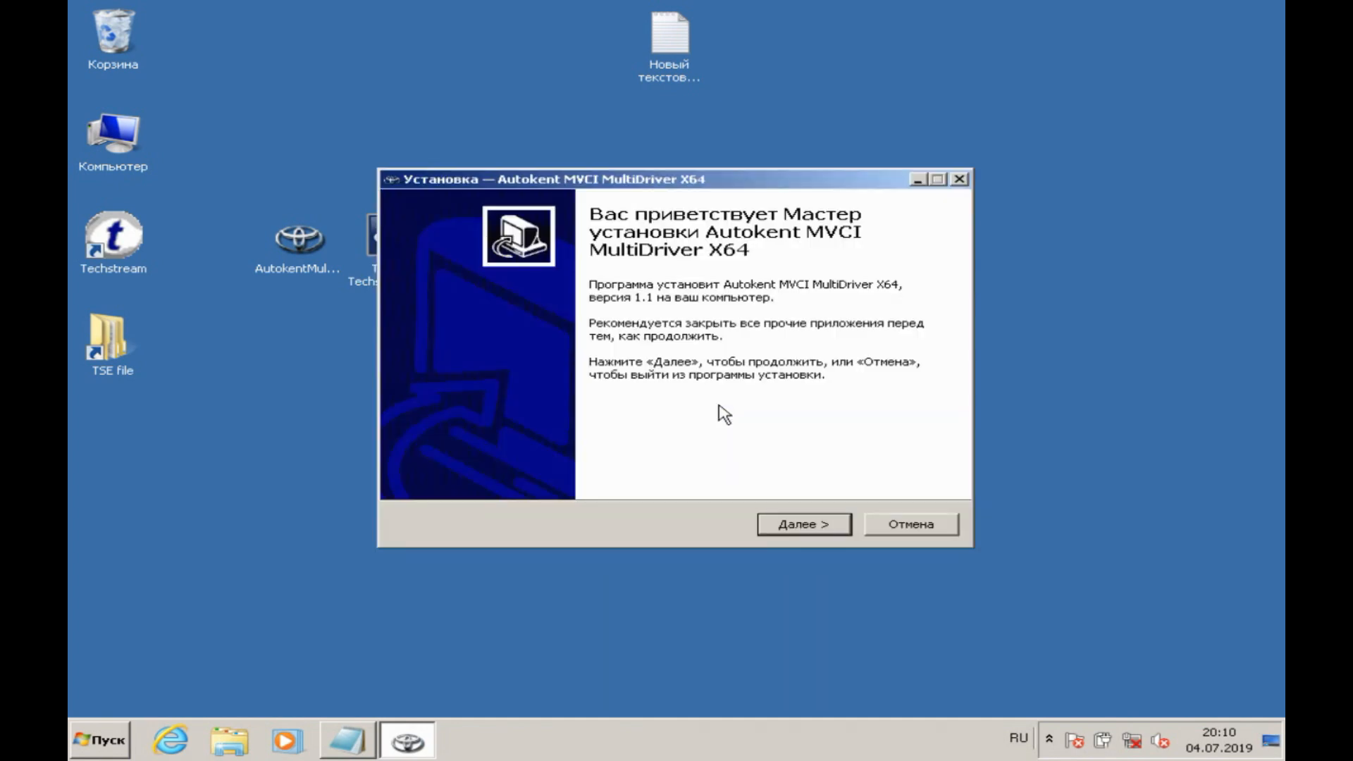
click(810, 525)
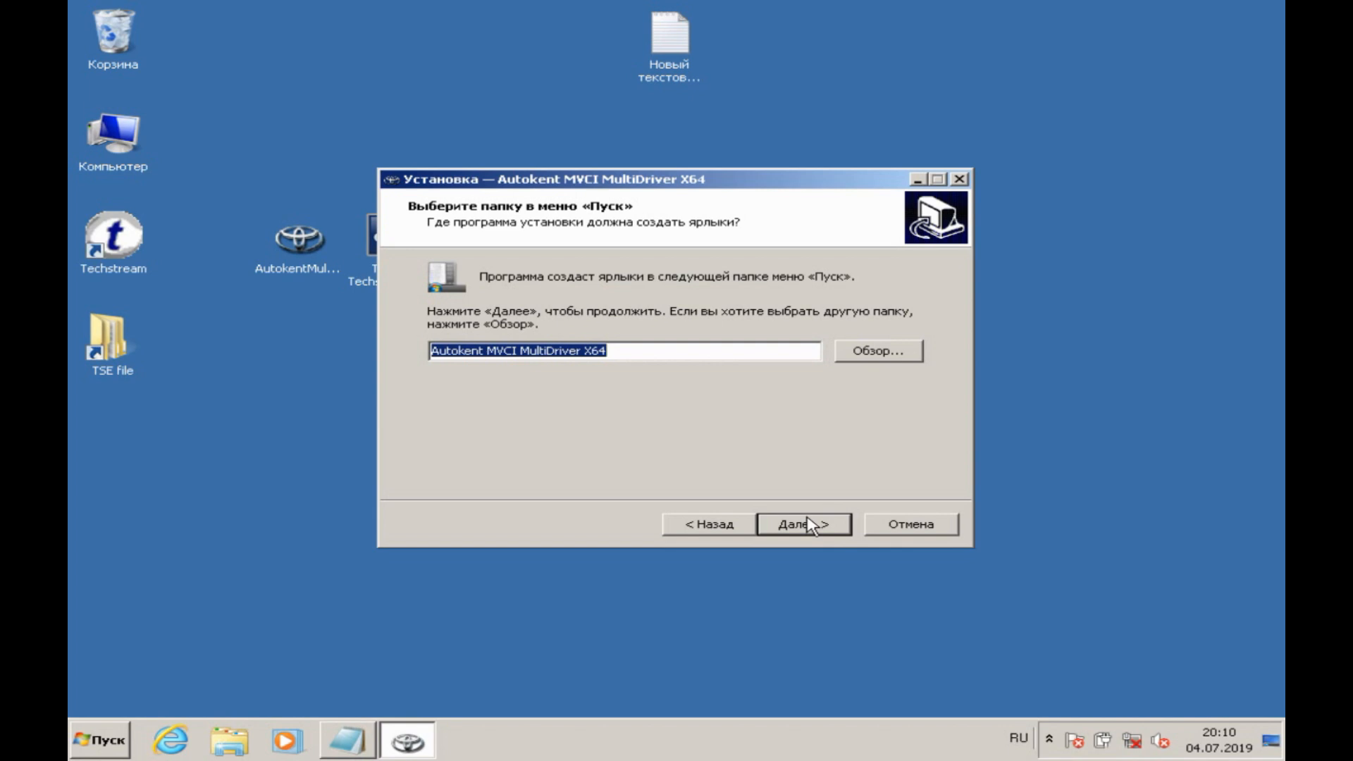
click(811, 525)
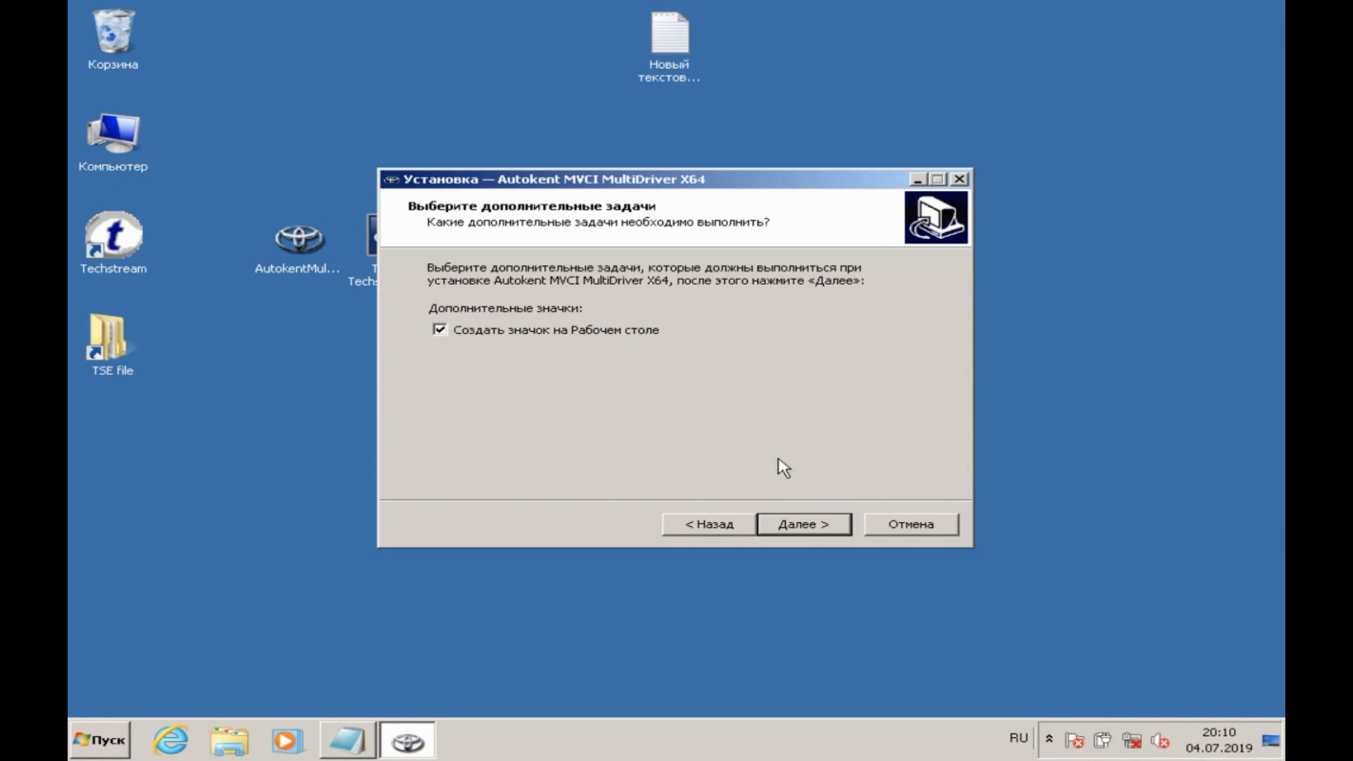
click(800, 530)
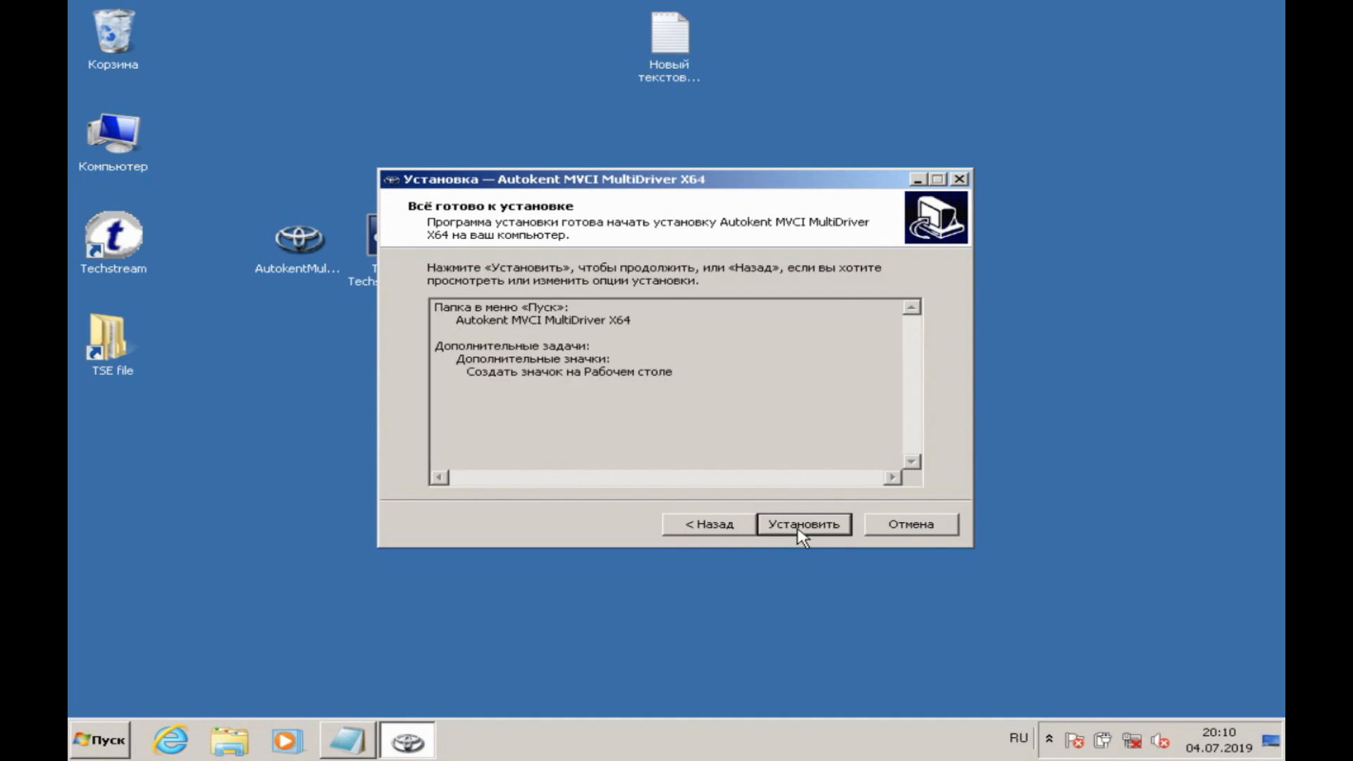
click(800, 530)
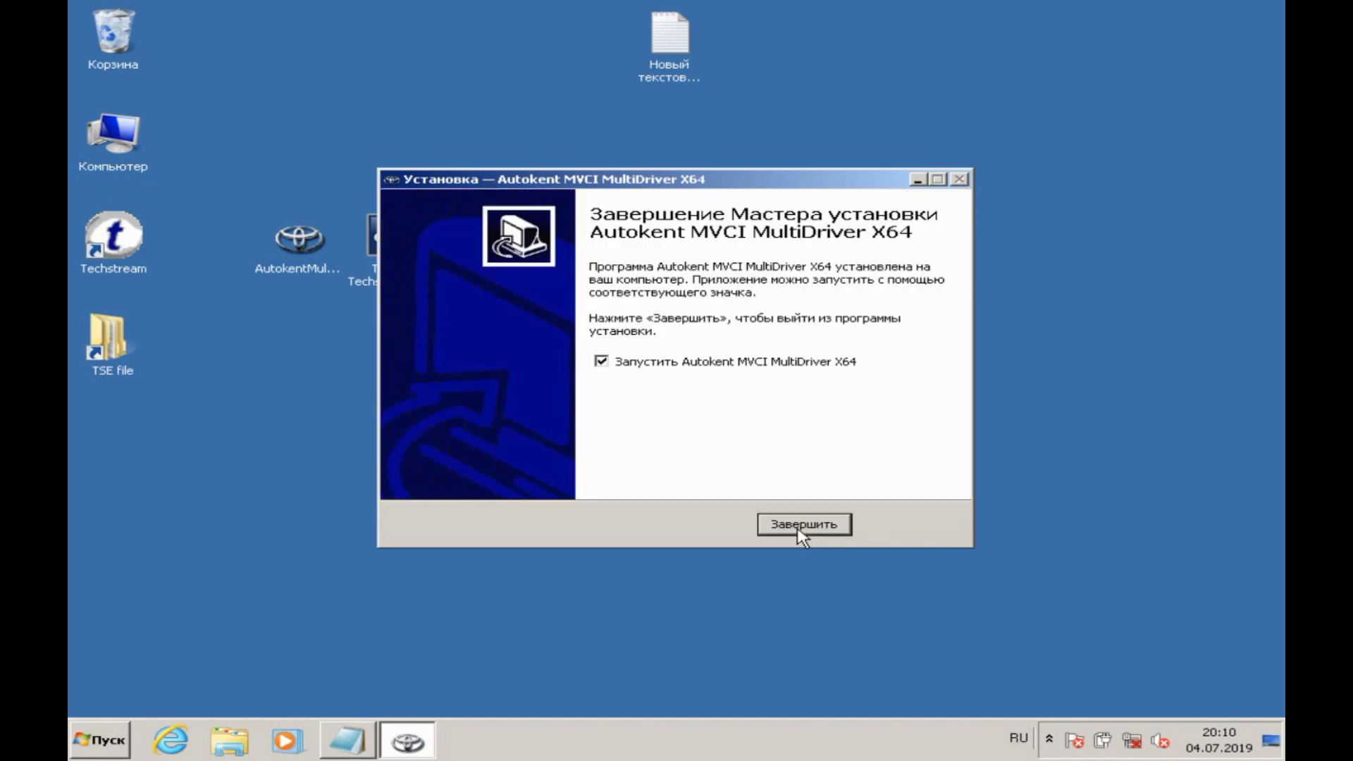
click(802, 525)
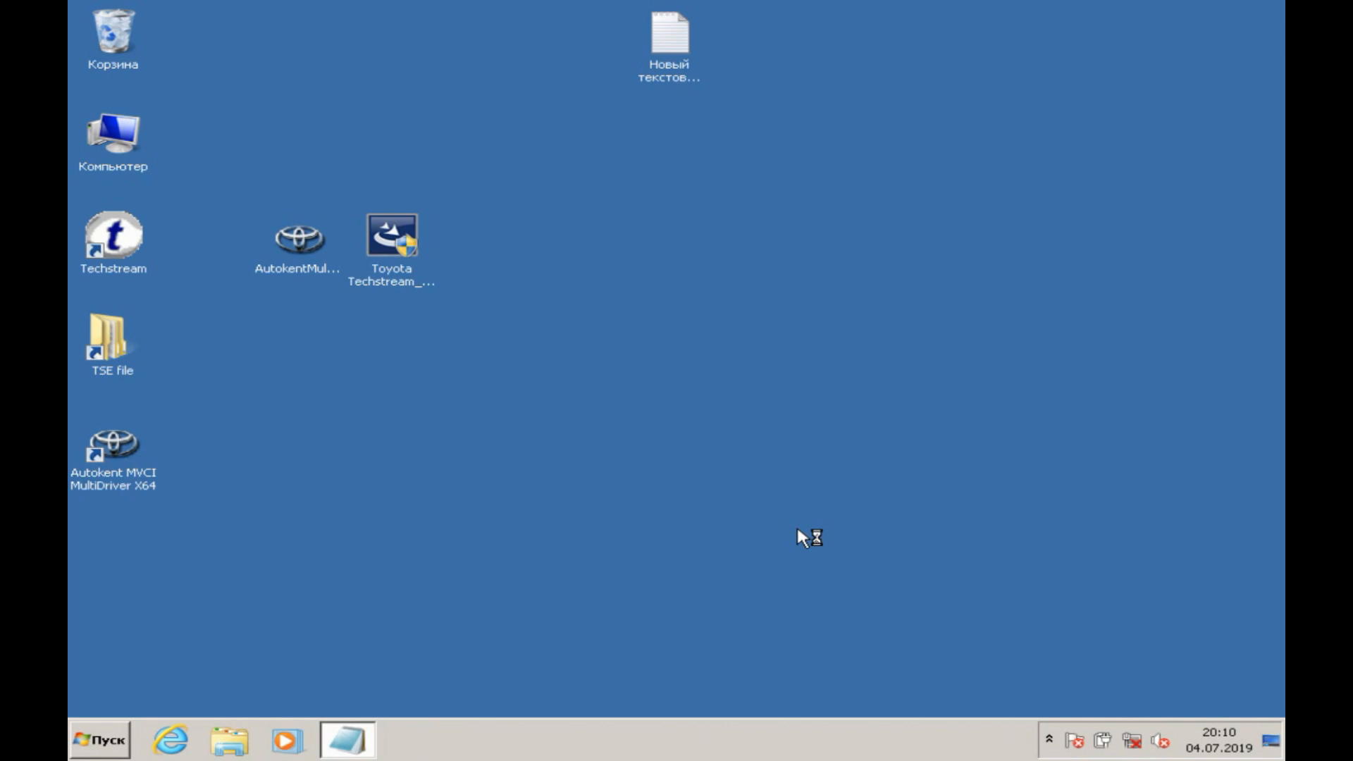
Step: Run Autokent MVCI MultiDriver X64 as administrator from its desktop shortcut and allow it to make changes
right_click(122, 432)
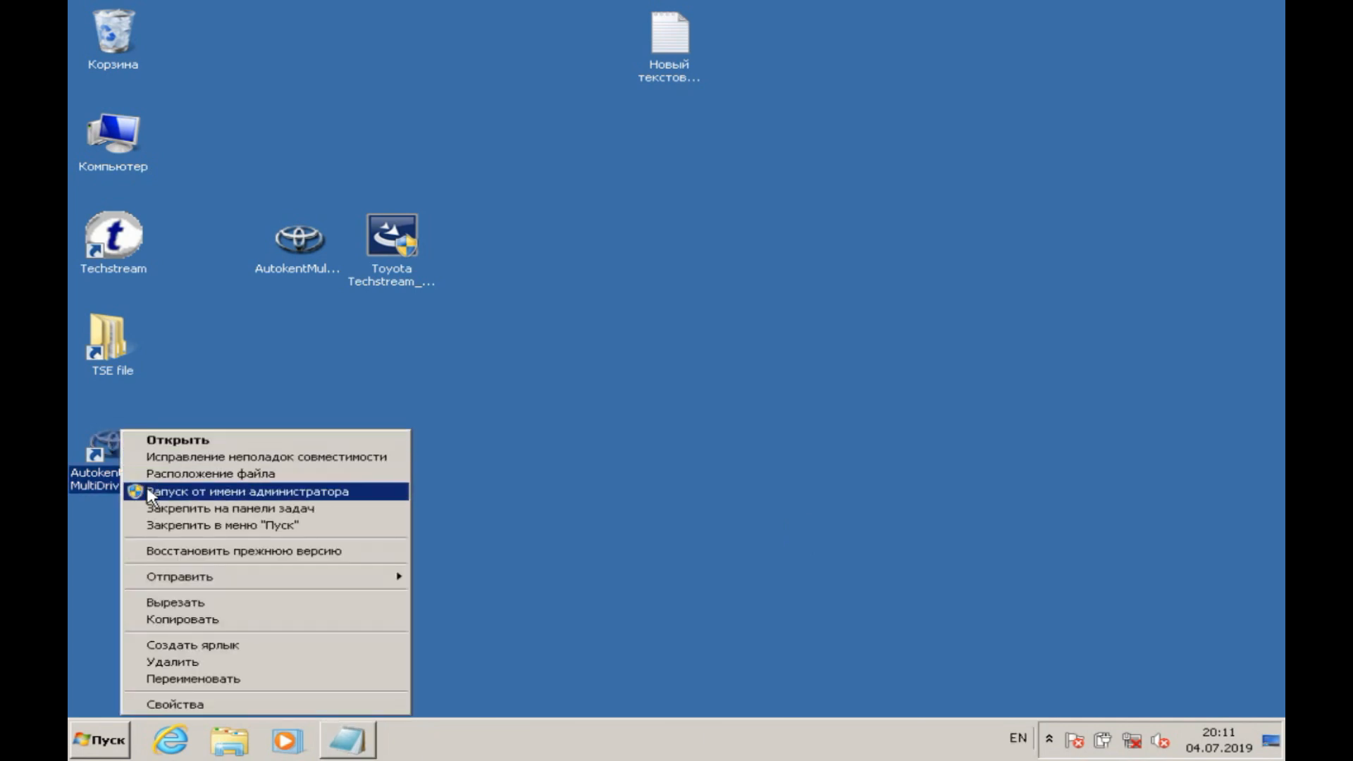
click(211, 491)
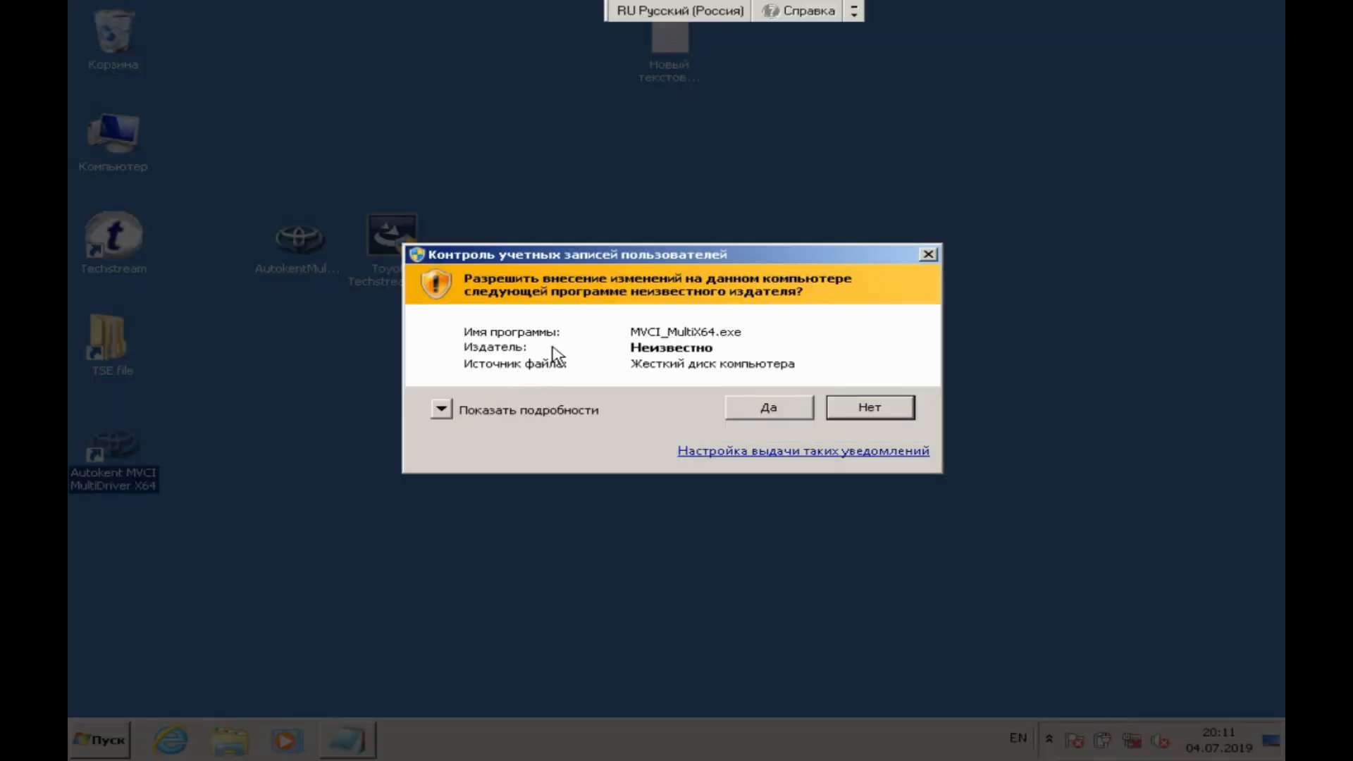
click(774, 421)
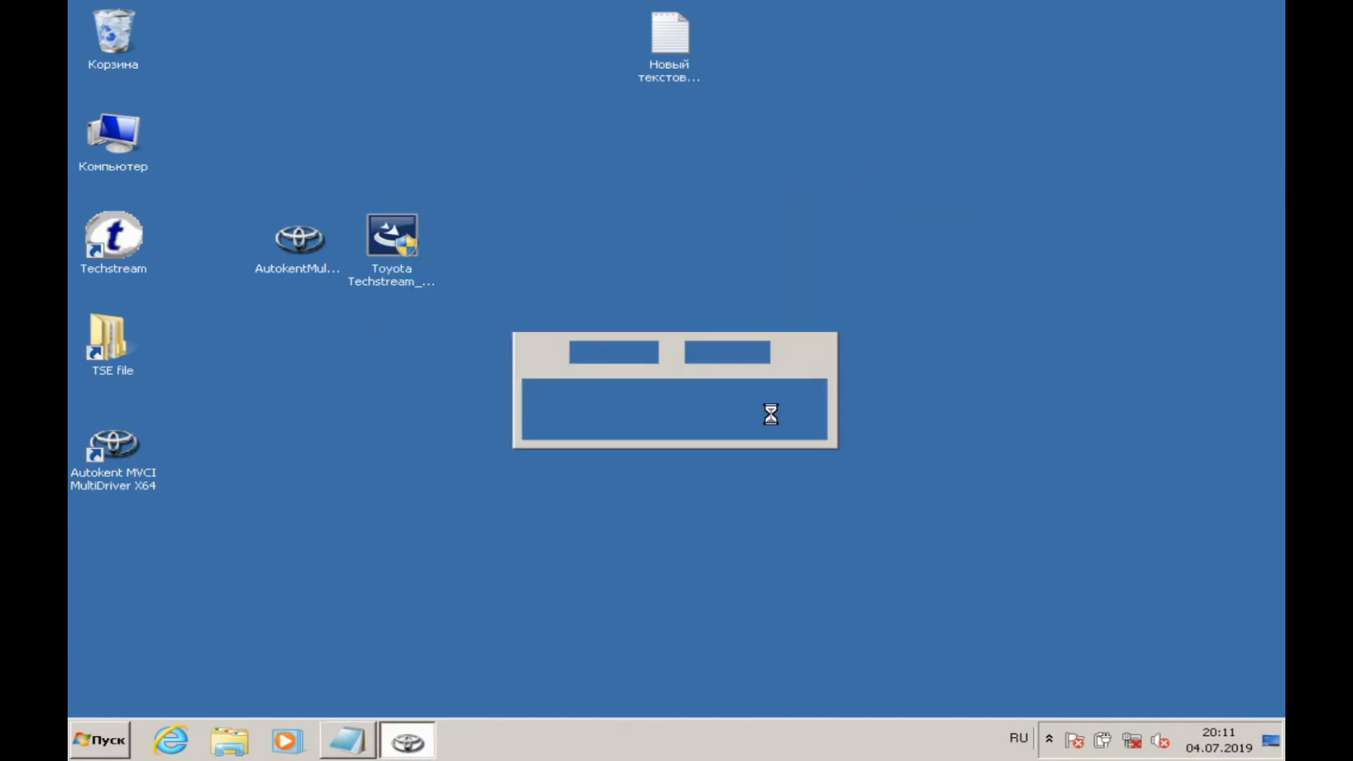
Step: Install driver version 2.0.1 with the Autokent MultiMVCI Driver tool and close the tool
click(758, 313)
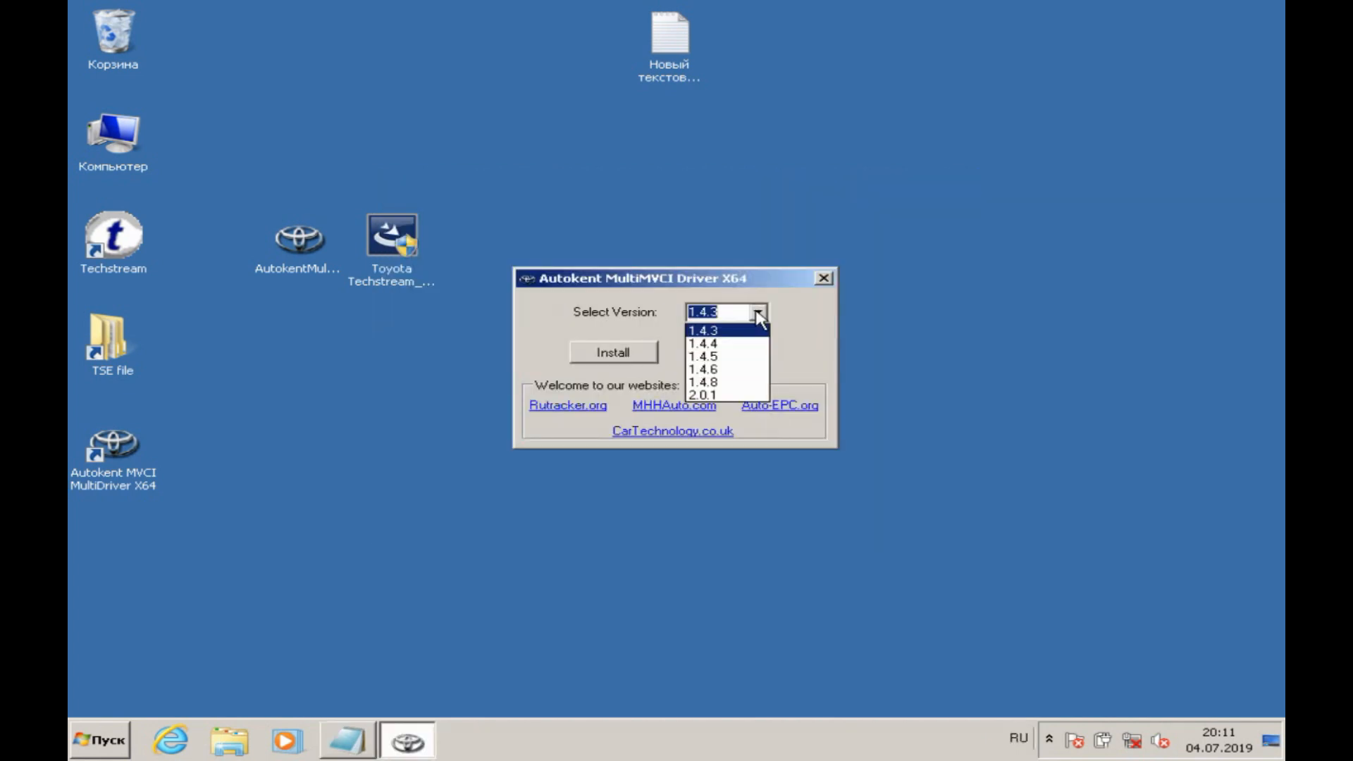
click(730, 397)
click(647, 354)
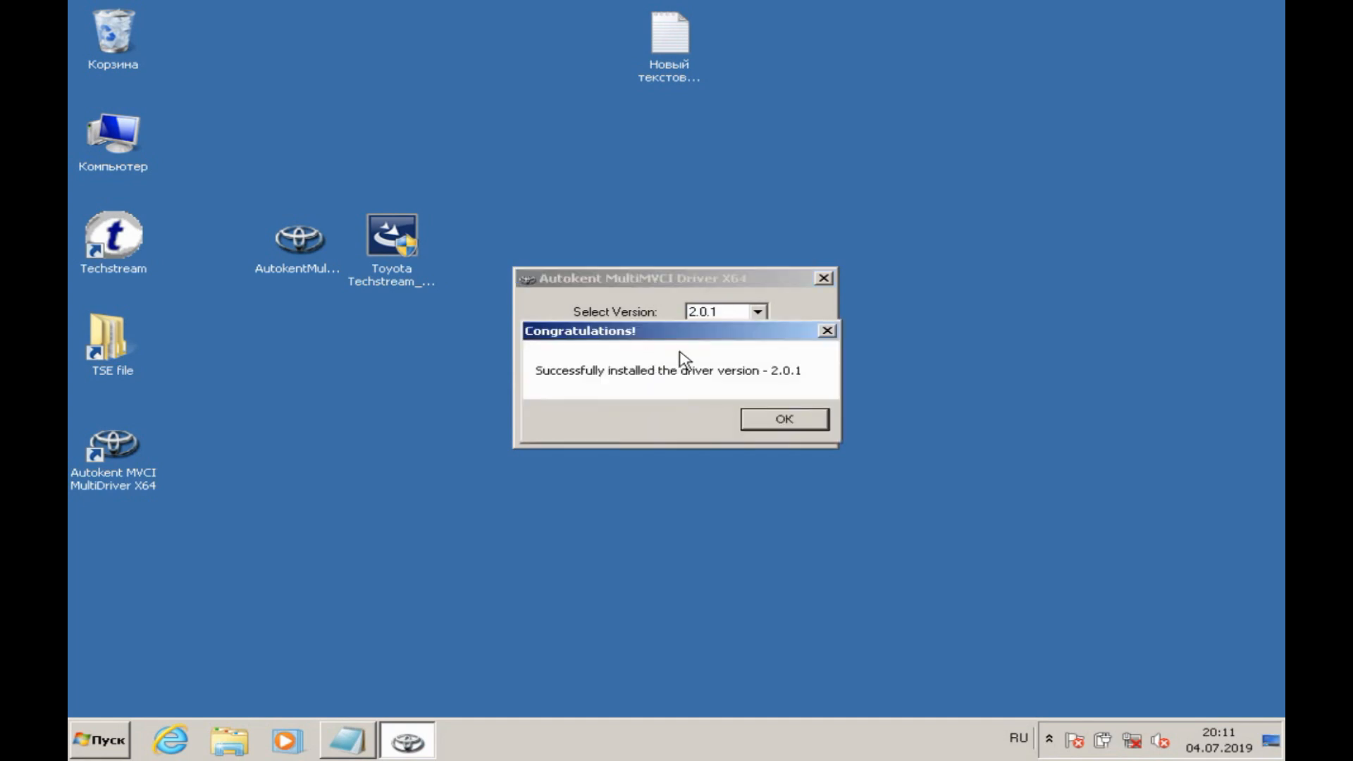
click(756, 422)
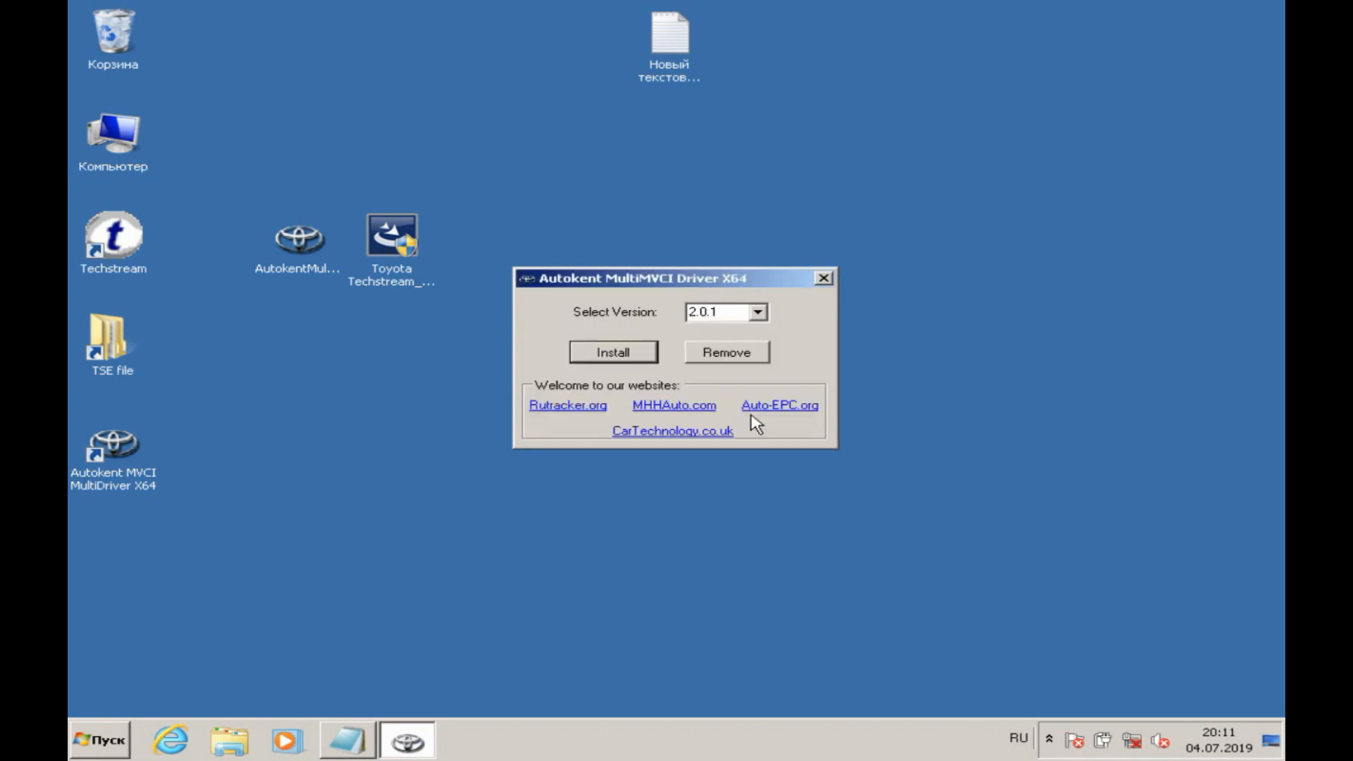
click(823, 278)
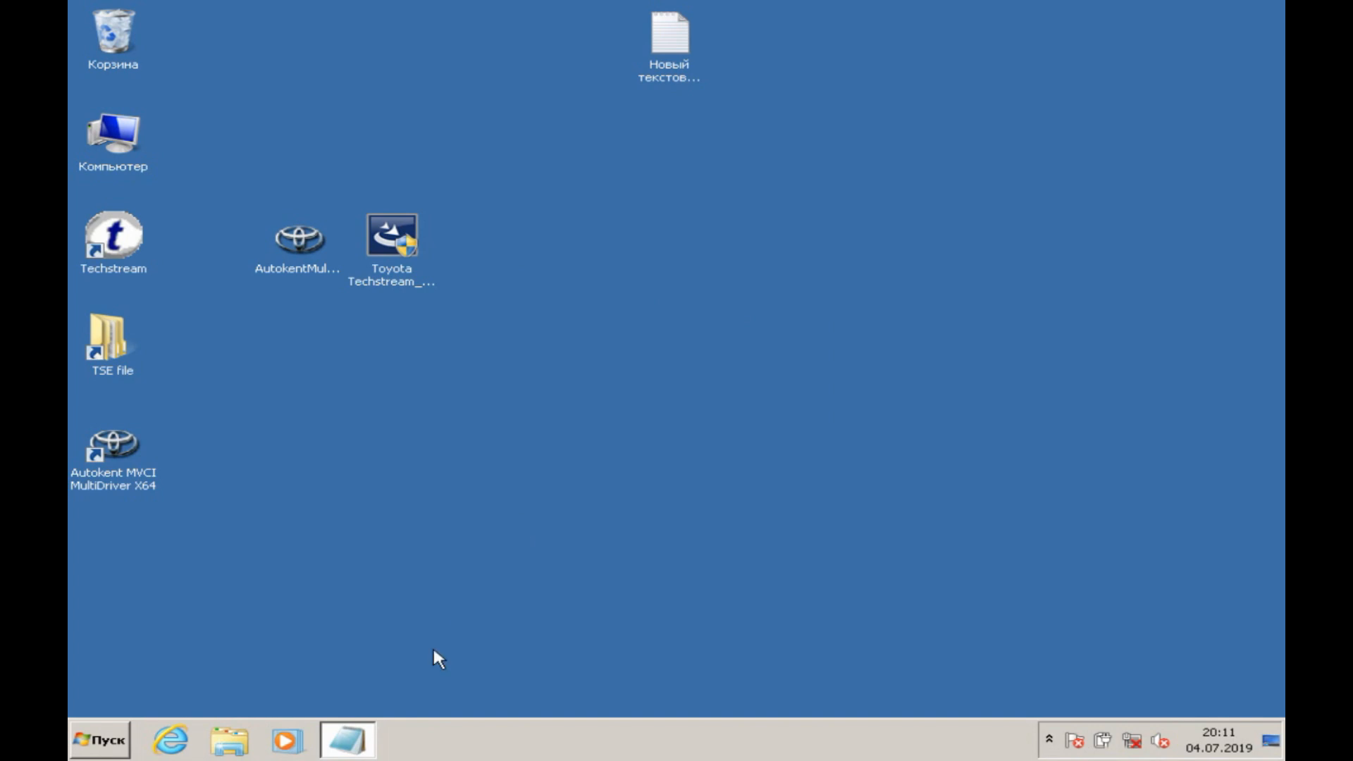
Step: Reopen the note and add the line "4.подключаем адаптер в USB разъем"
click(366, 730)
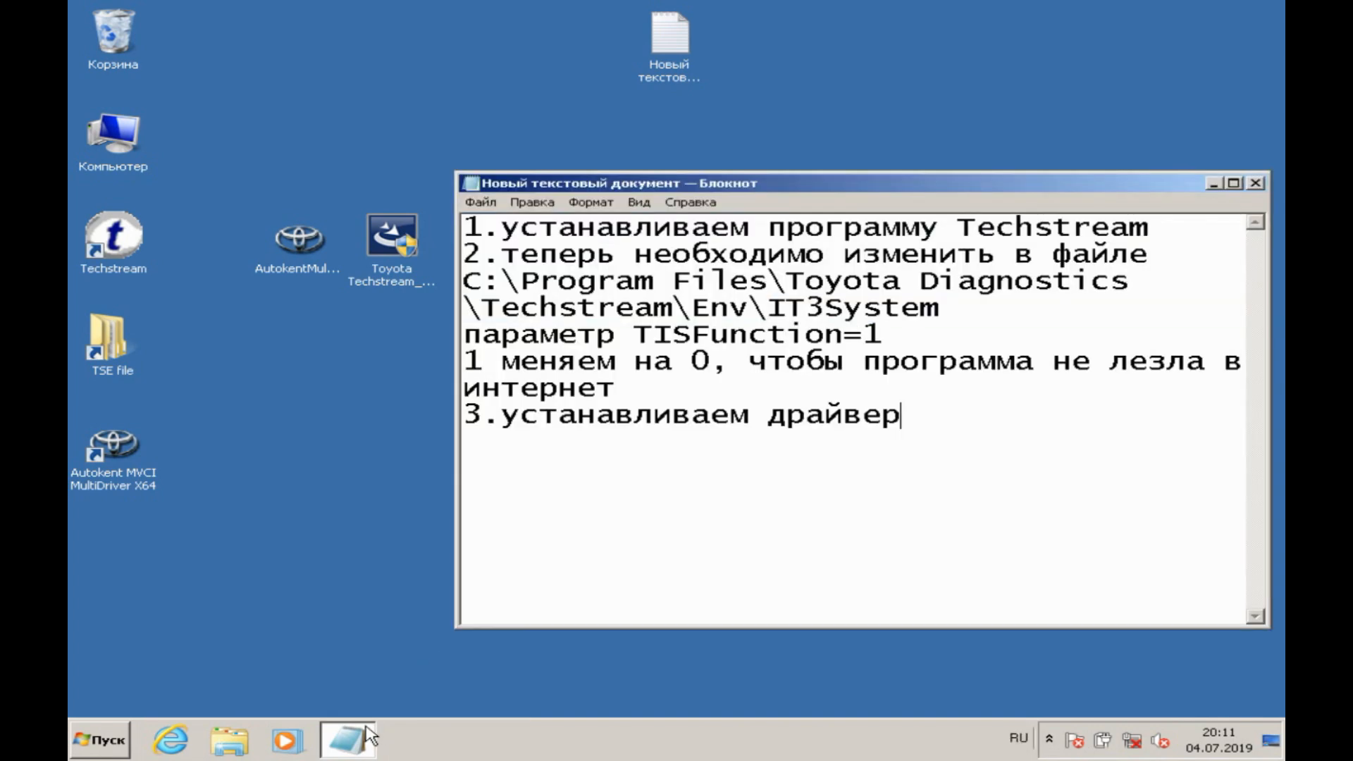
key(Return)
text(4.подключаем адаптер в)
key(alt+shift)
text(USB)
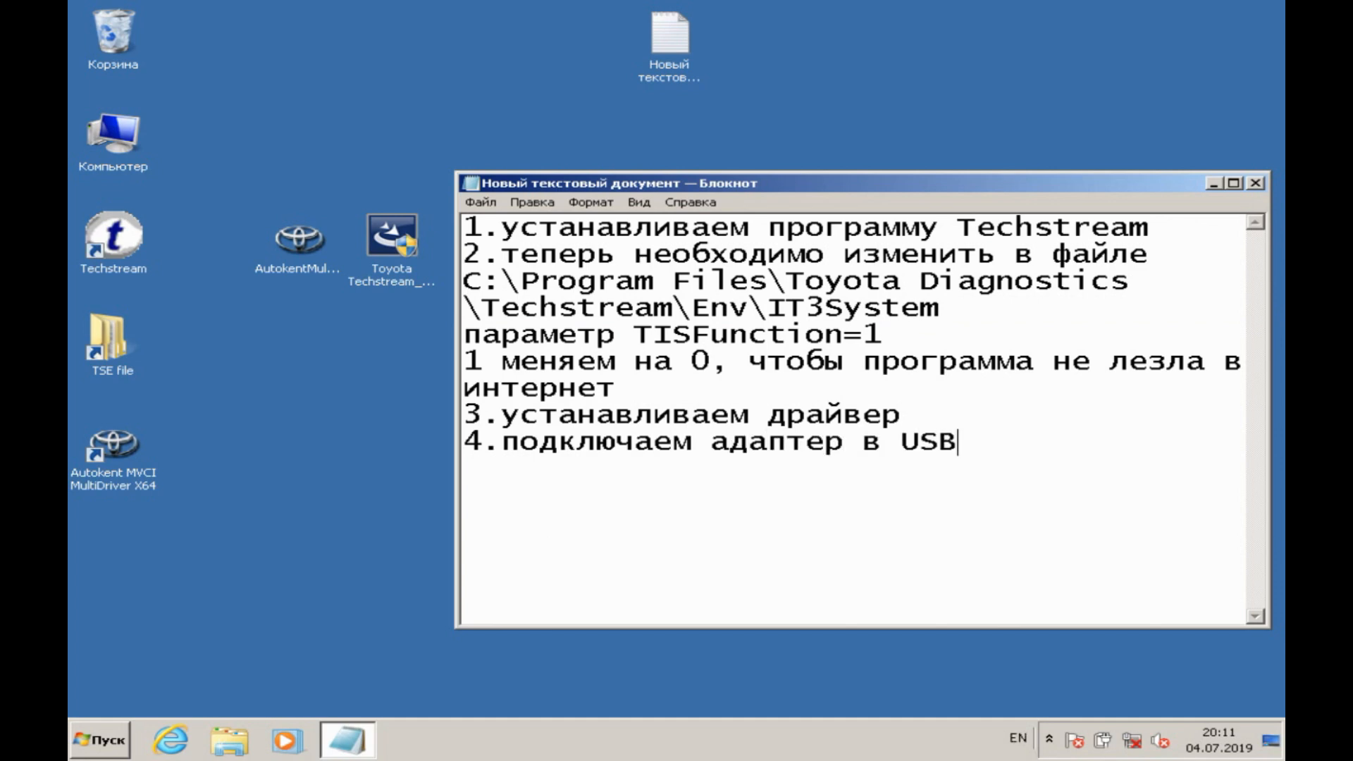
key(alt+shift)
text(разъем)
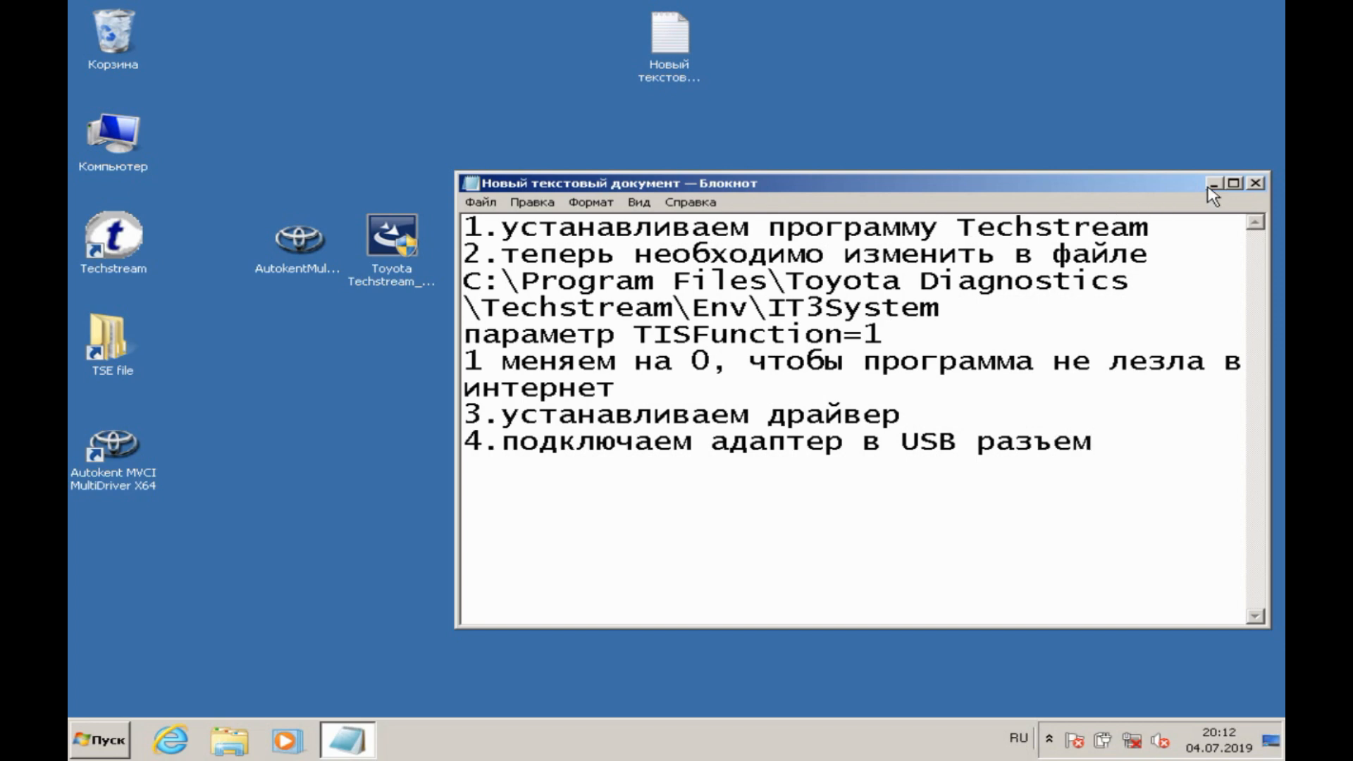
Step: Minimize the note, open Device Manager from the computer's system properties, and close the System window
click(1212, 185)
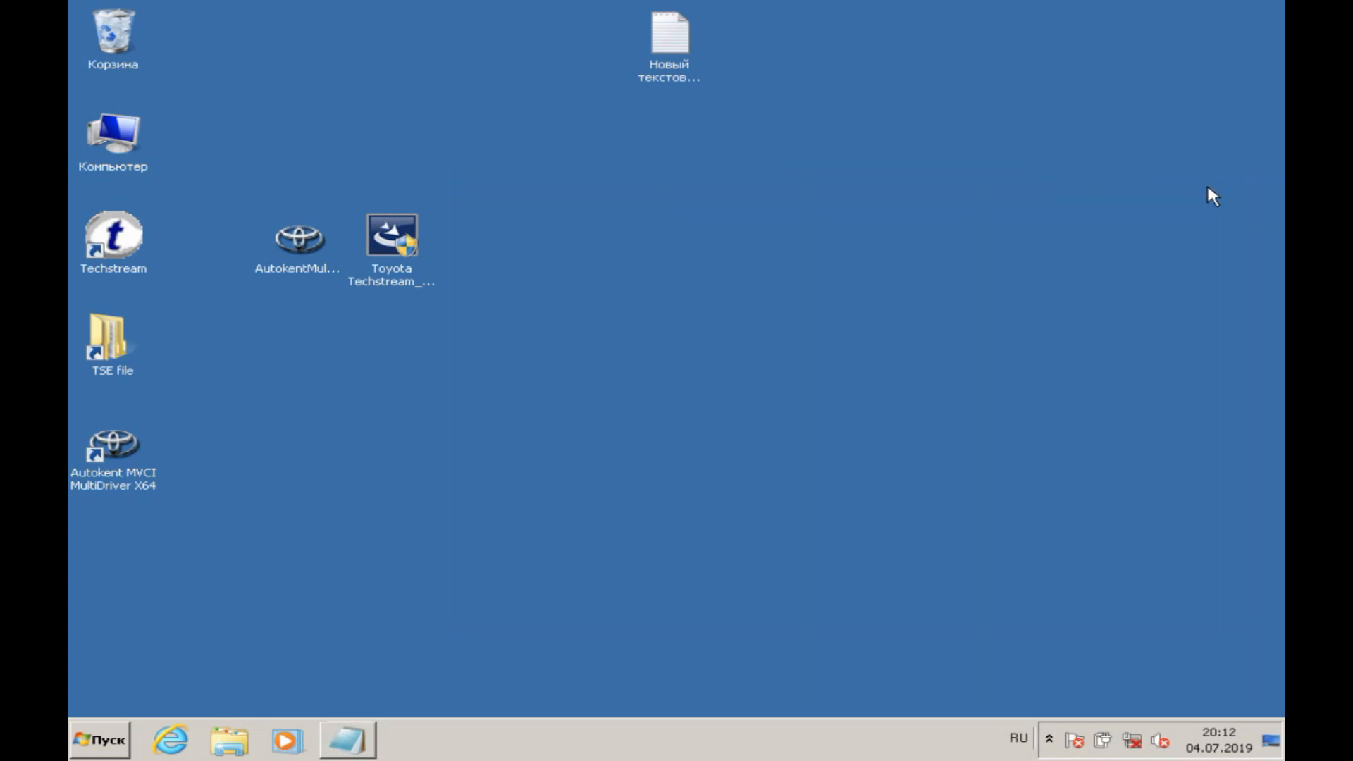
click(120, 120)
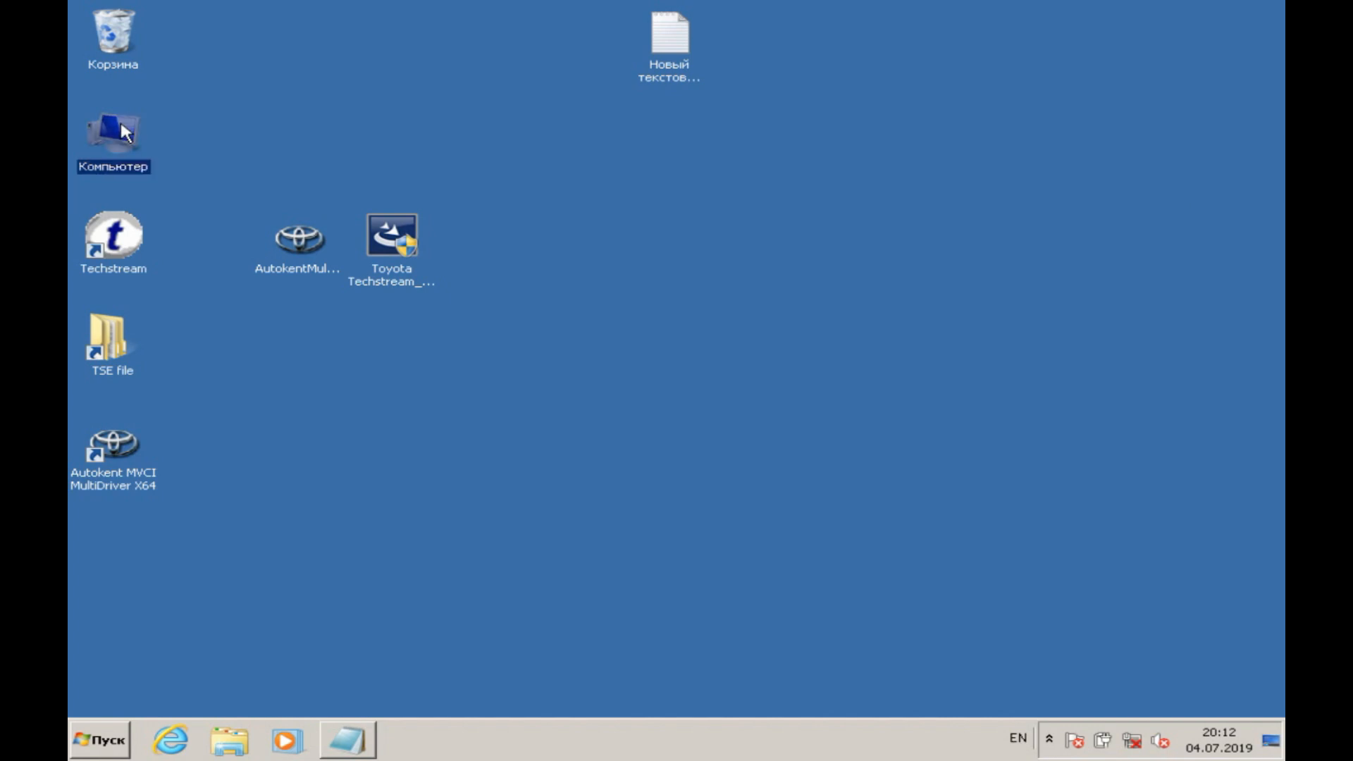
right_click(121, 125)
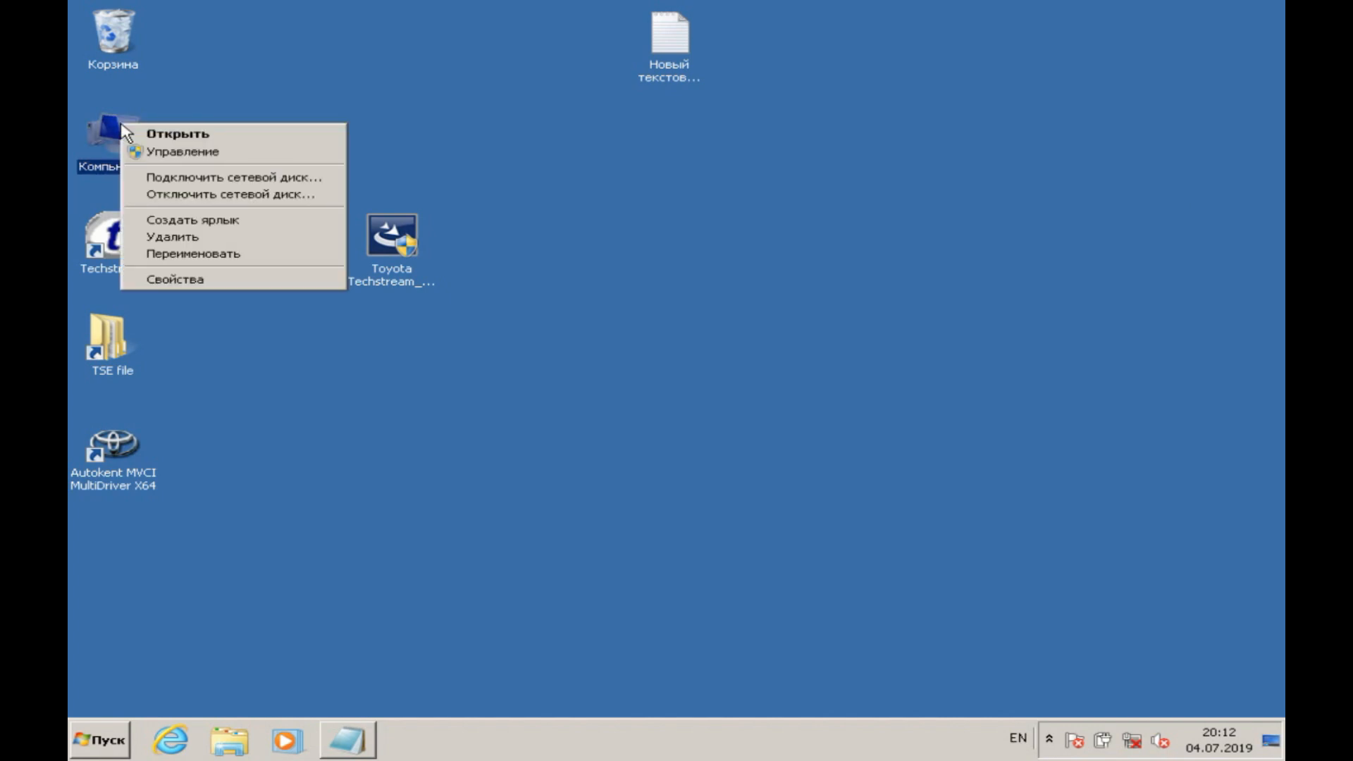
click(177, 280)
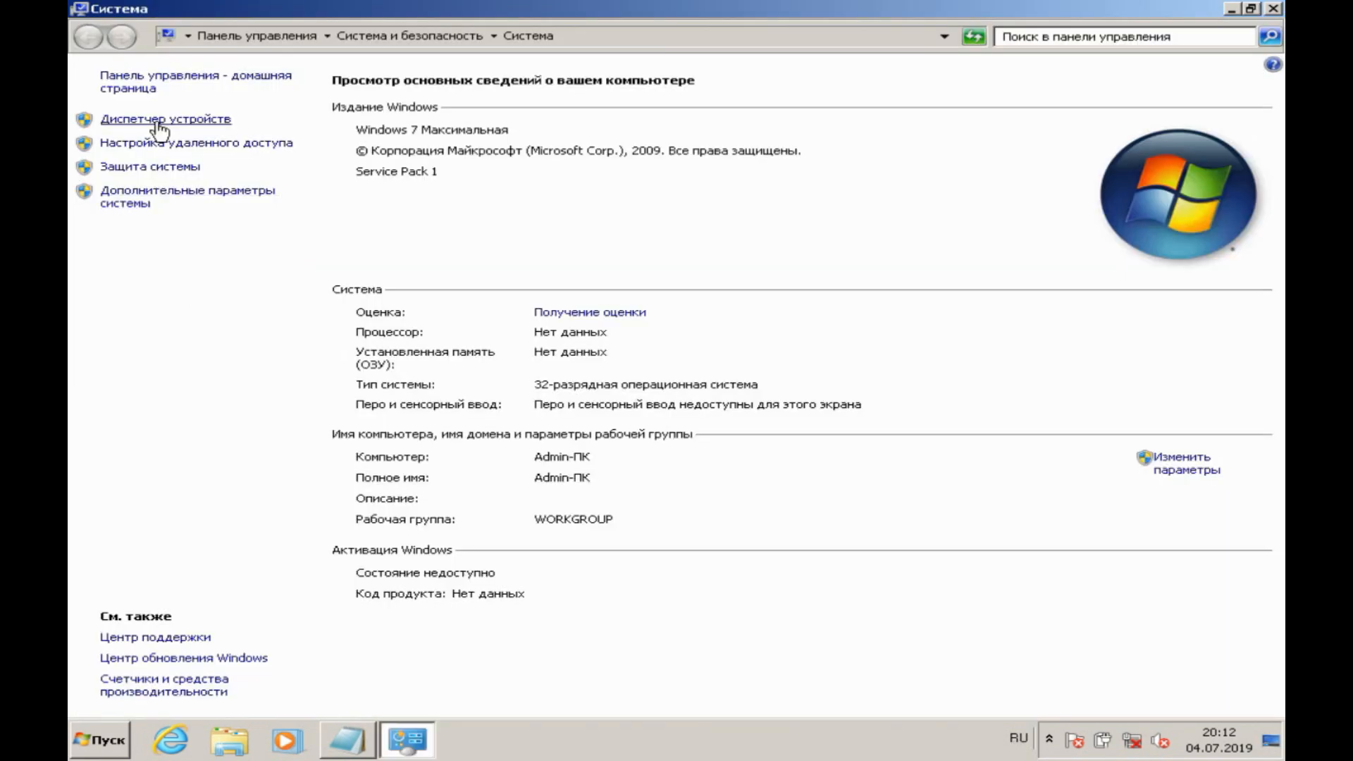
click(157, 122)
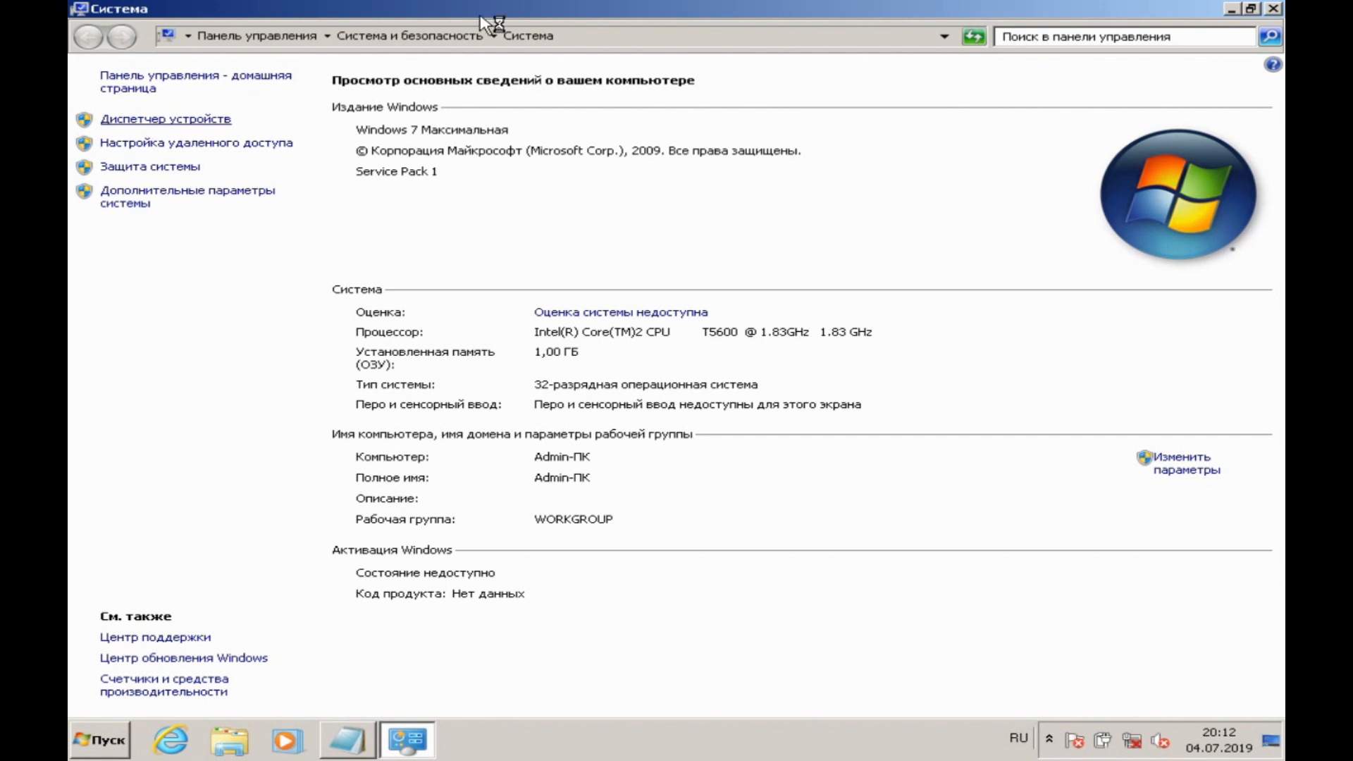
click(1275, 9)
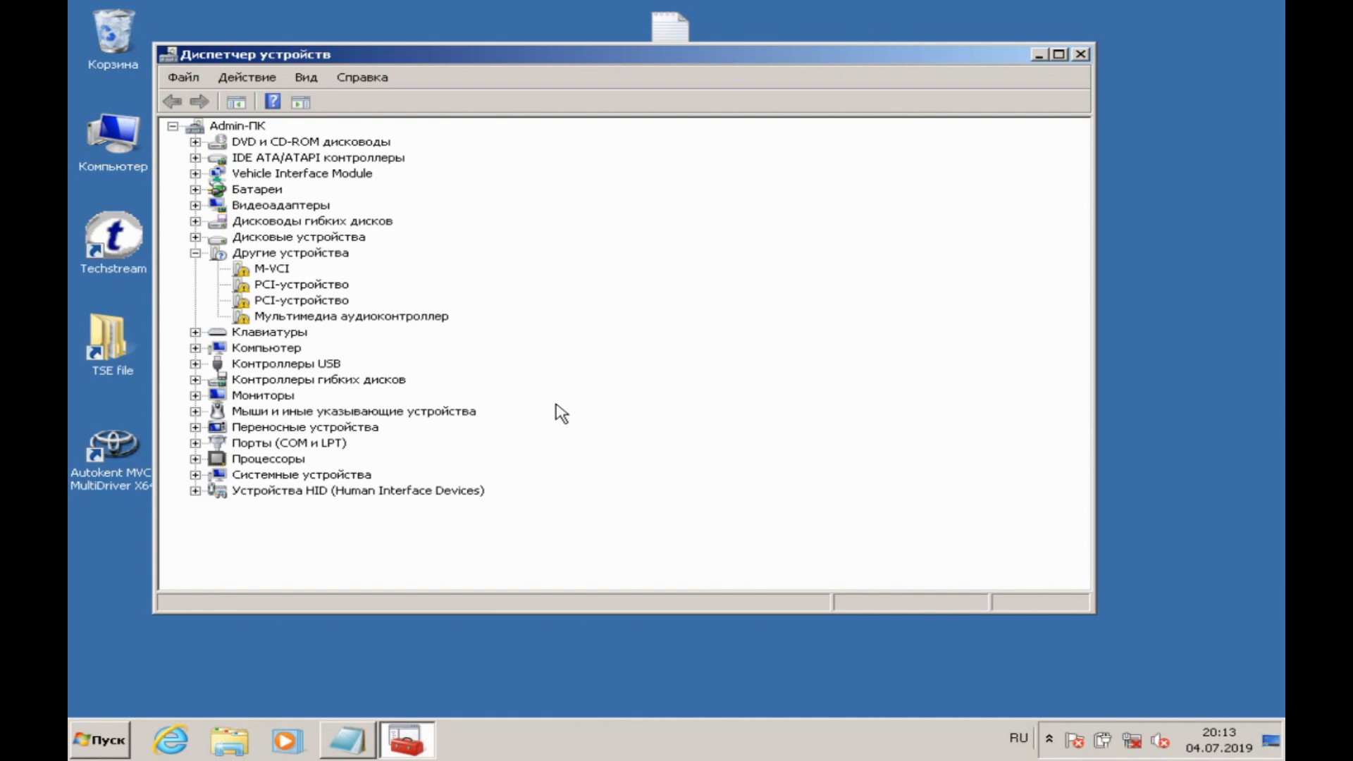
Step: Add the line "5.устанавливаем еще дополнительные драйвера" to the note and minimize it
click(362, 729)
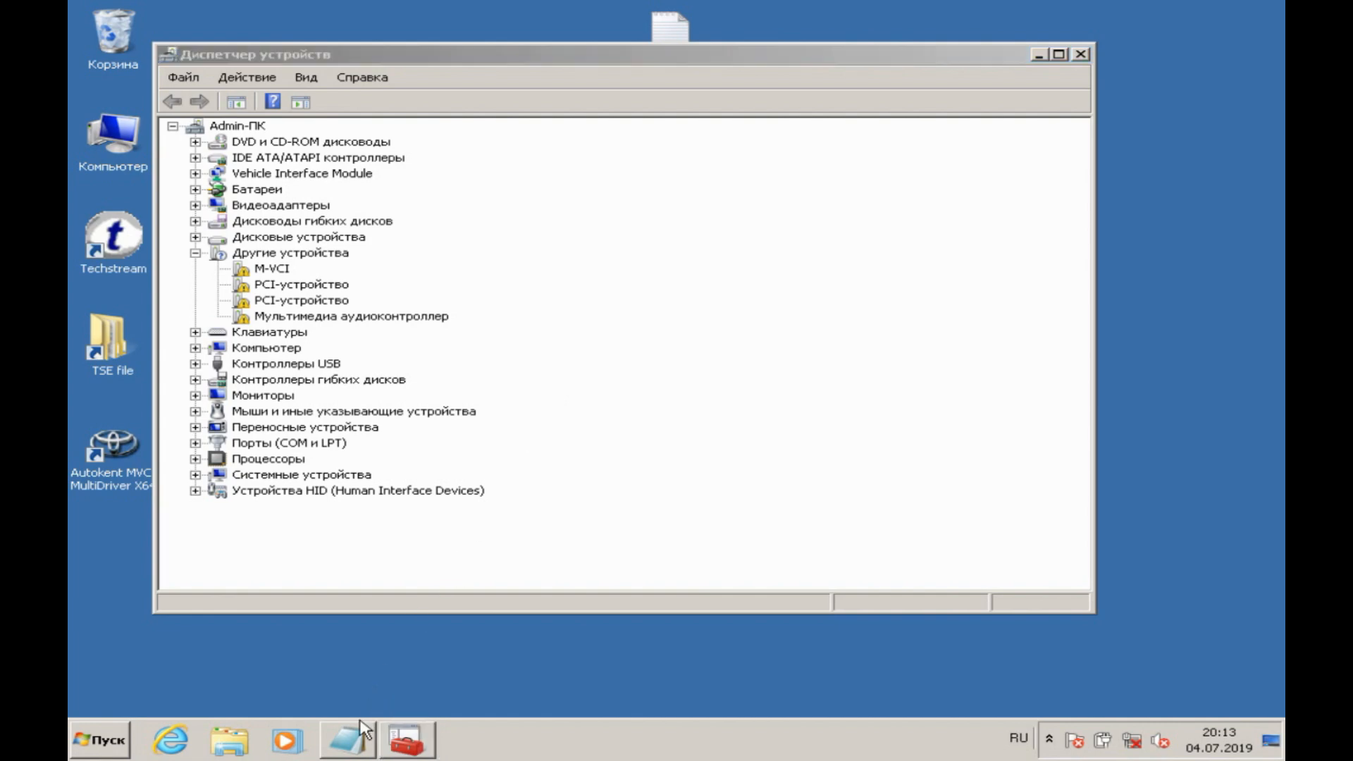
key(Return)
text(5.устанав)
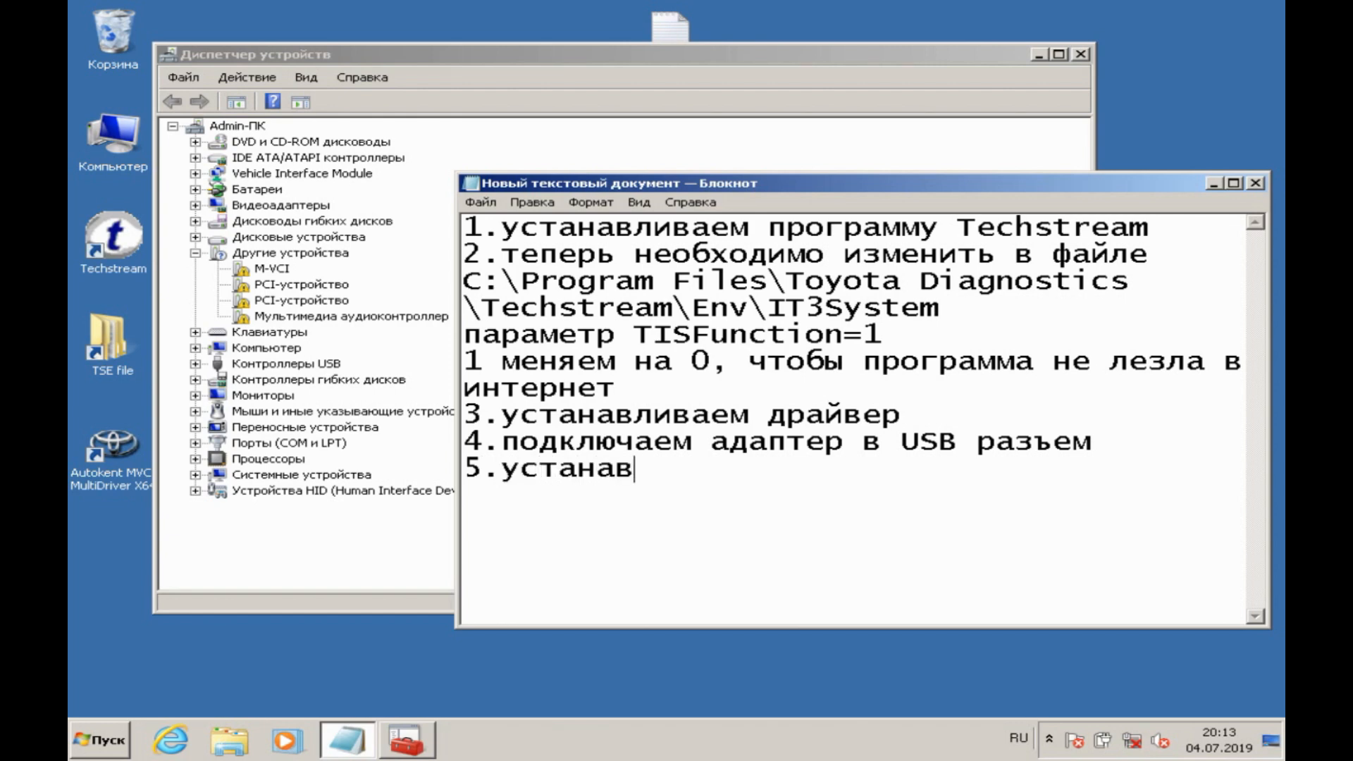
text(ливаем еще )
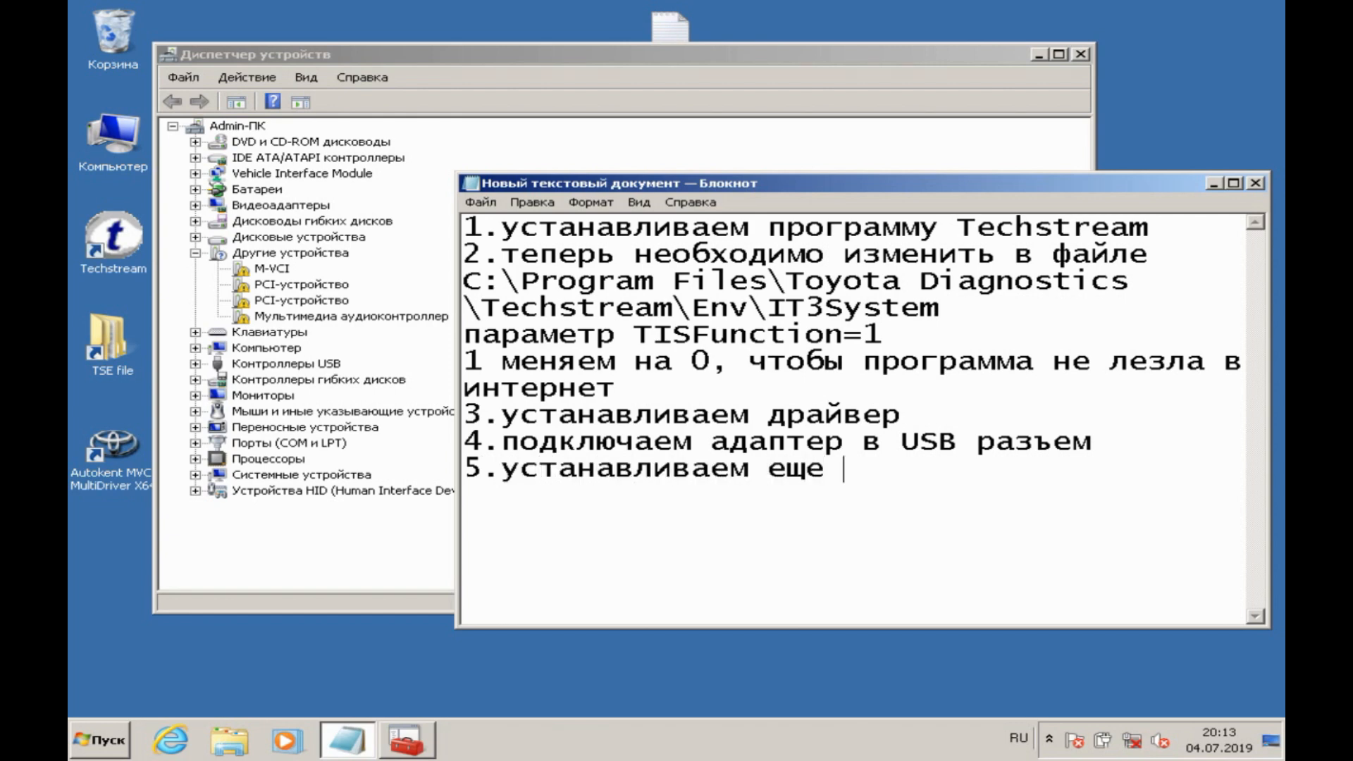
text(дополни)
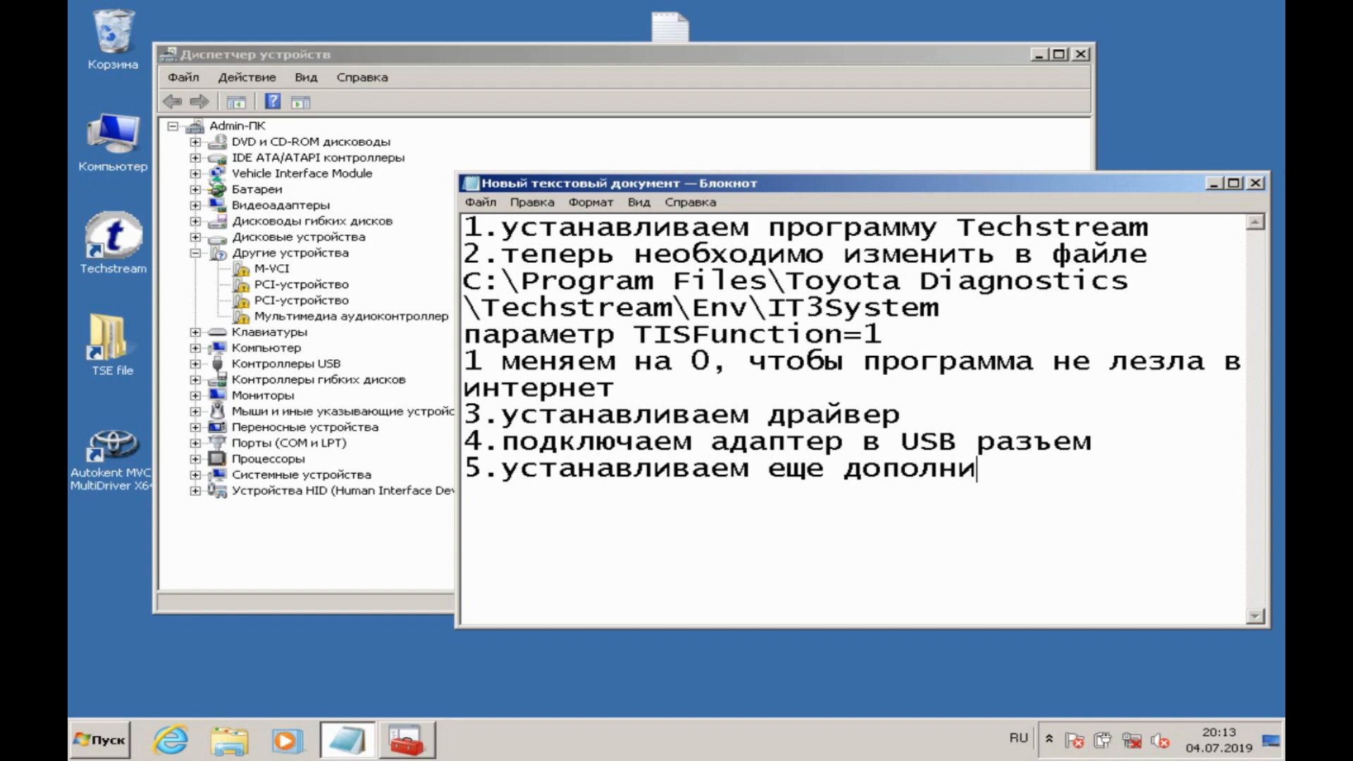
text(тельные драйвера)
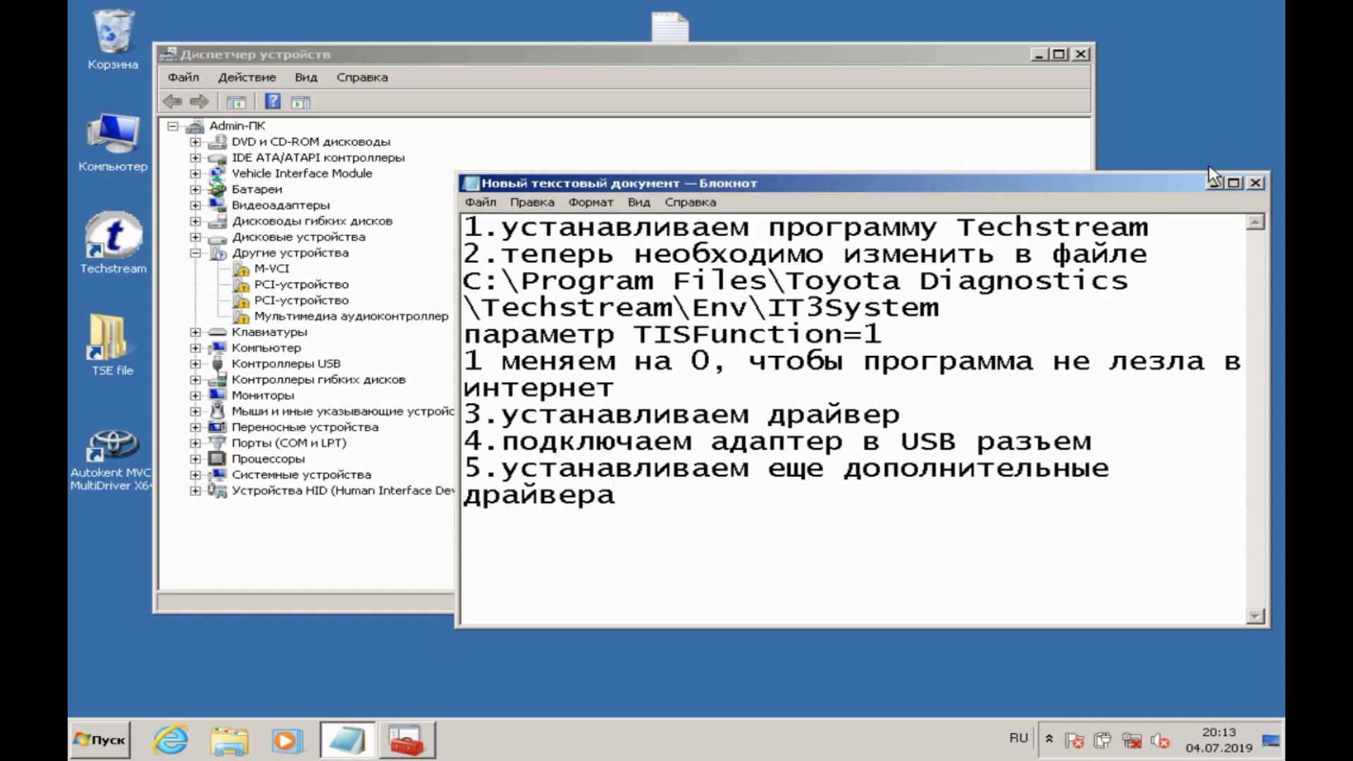
click(1214, 184)
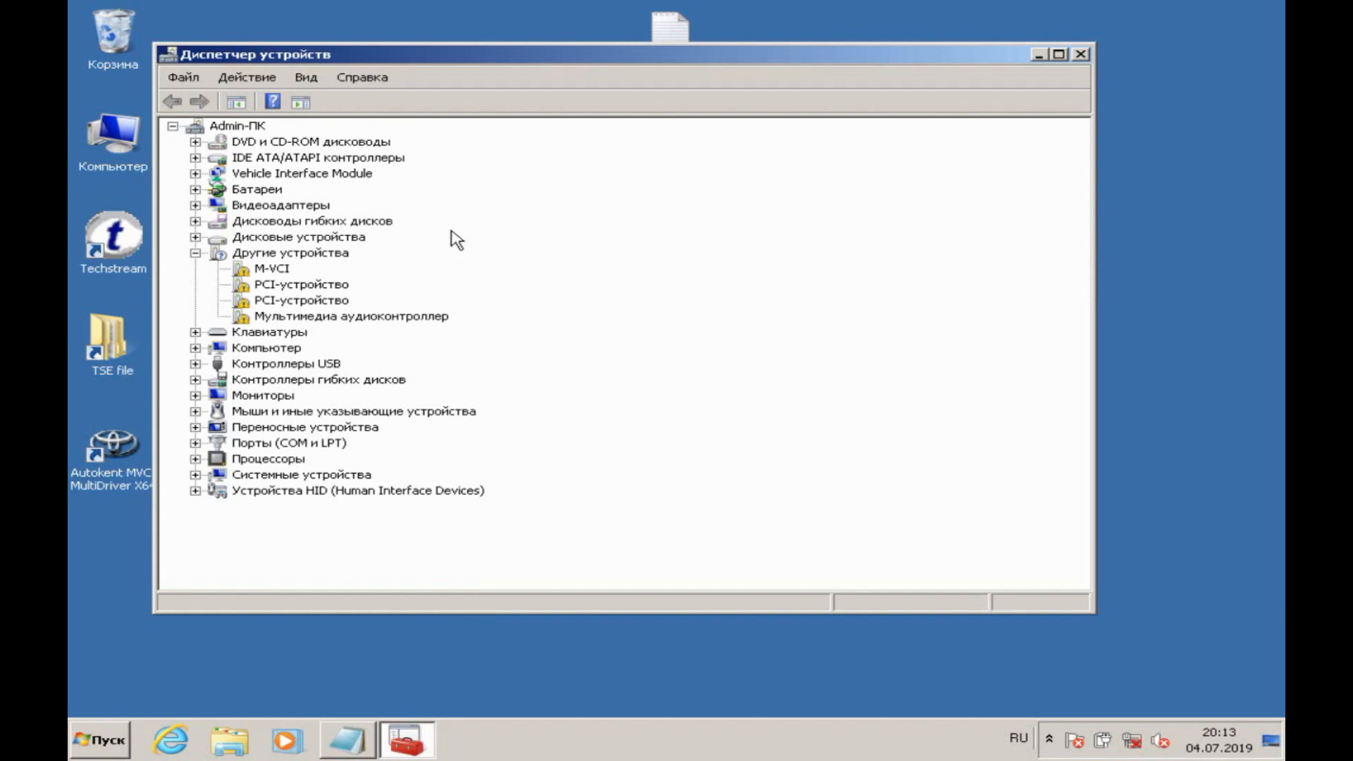
Step: Start a manual driver update for the M-VCI device, showing all device types and choosing to install from disk
double_click(271, 270)
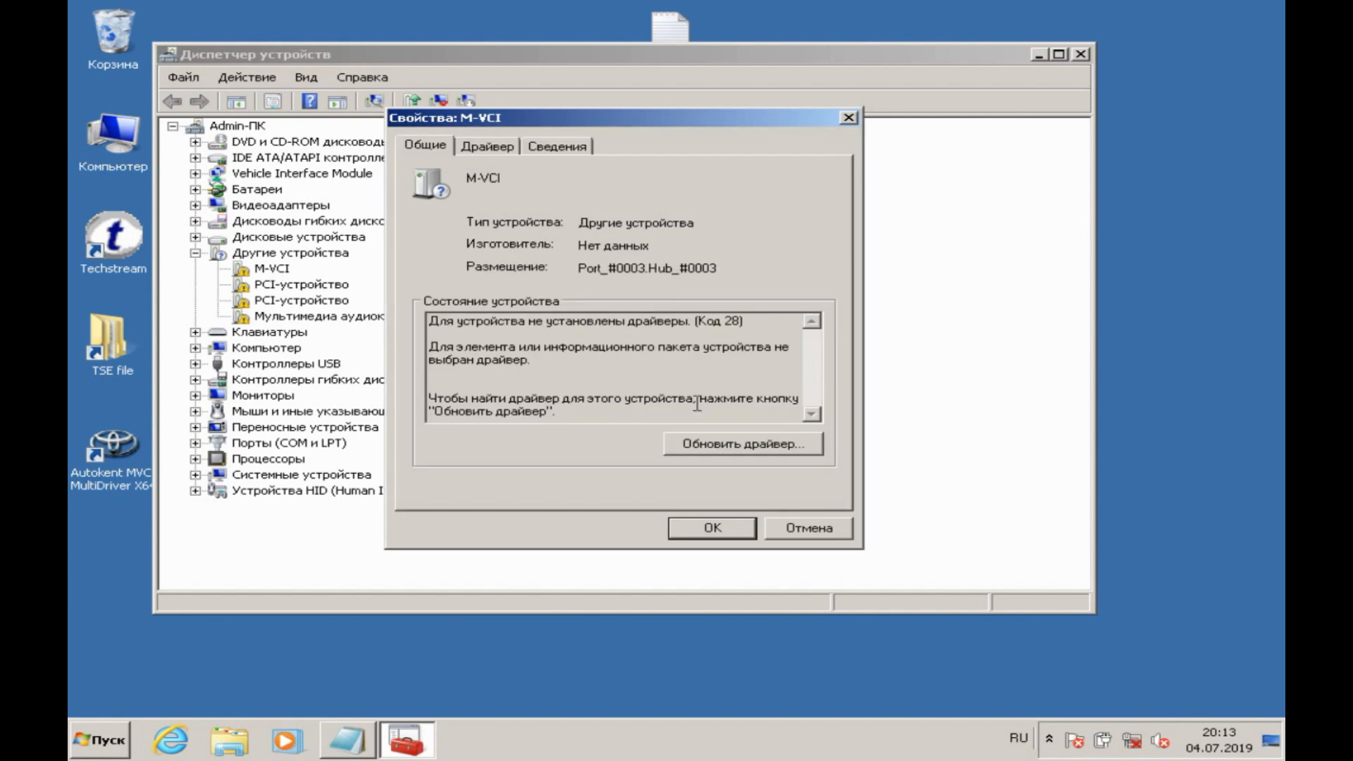
click(707, 447)
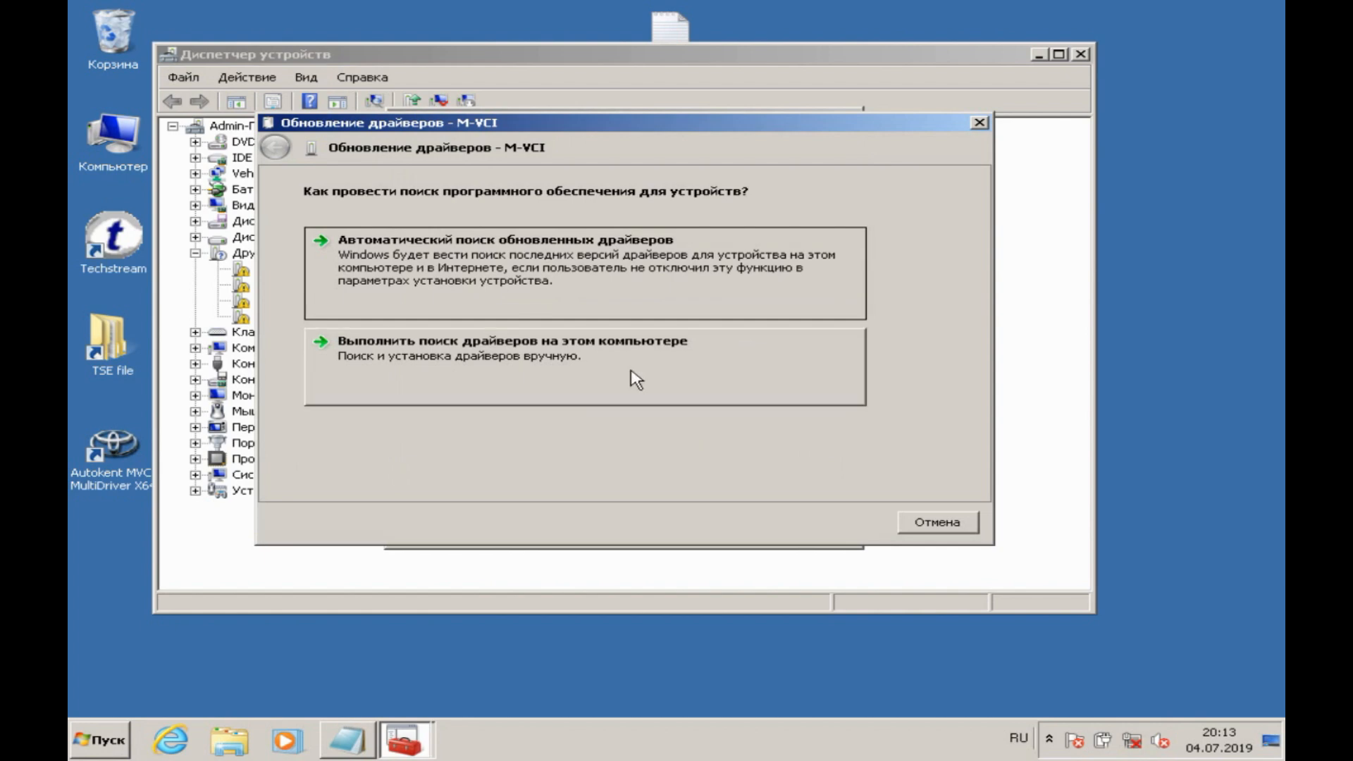
click(632, 377)
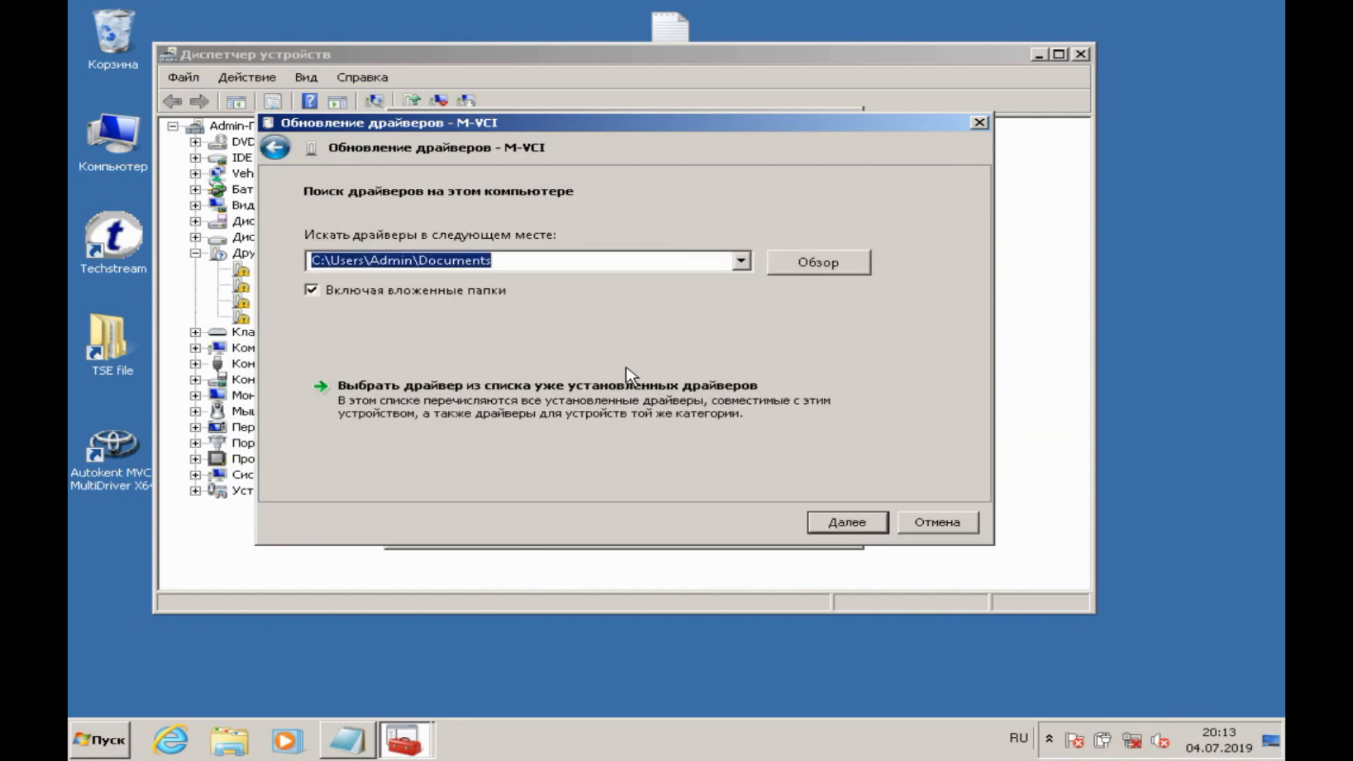
click(716, 416)
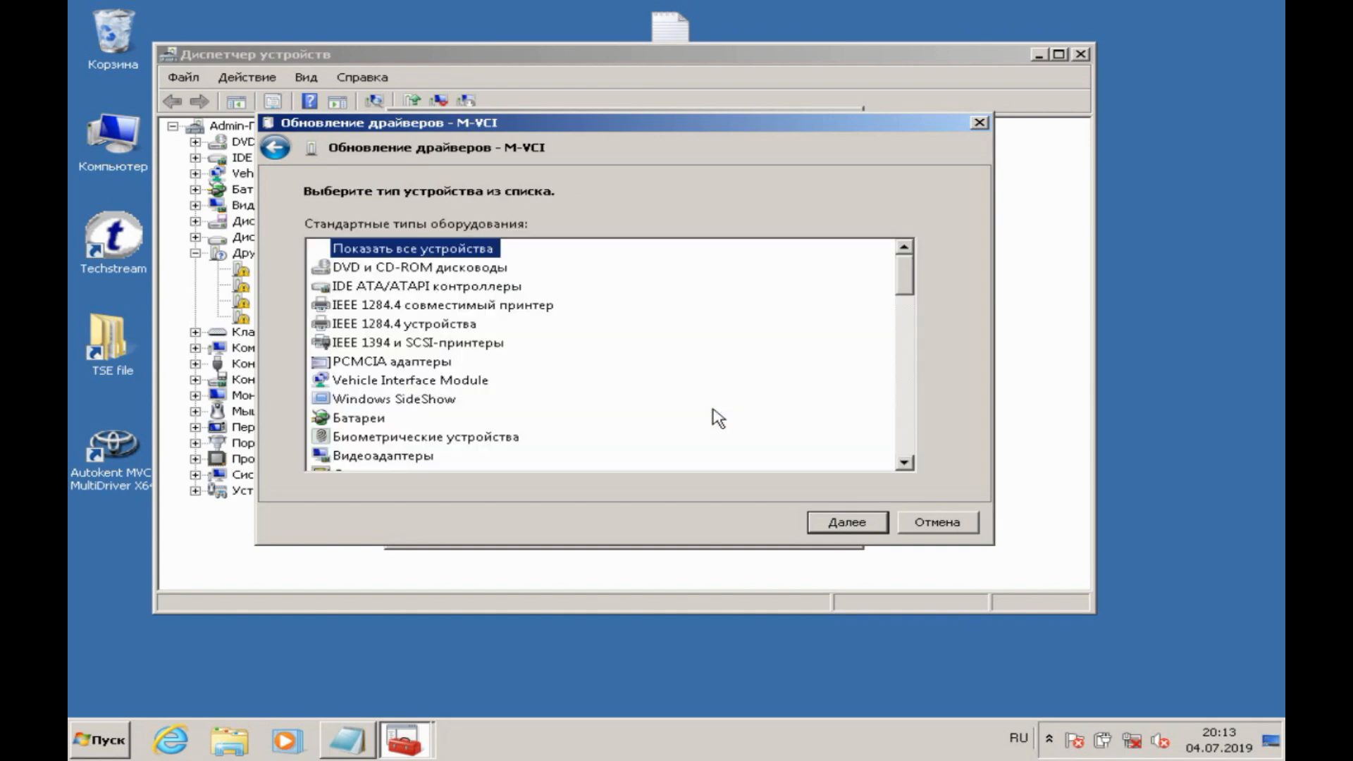
click(820, 521)
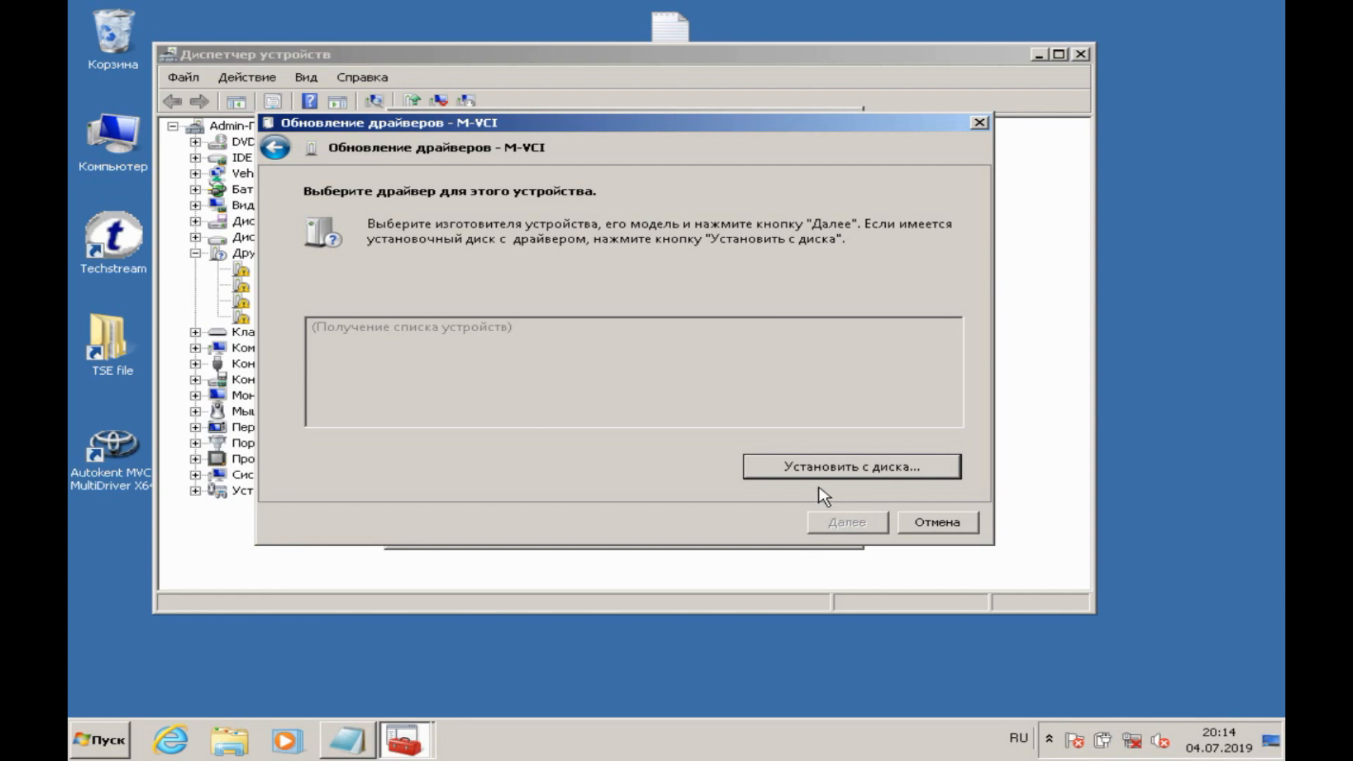
click(834, 467)
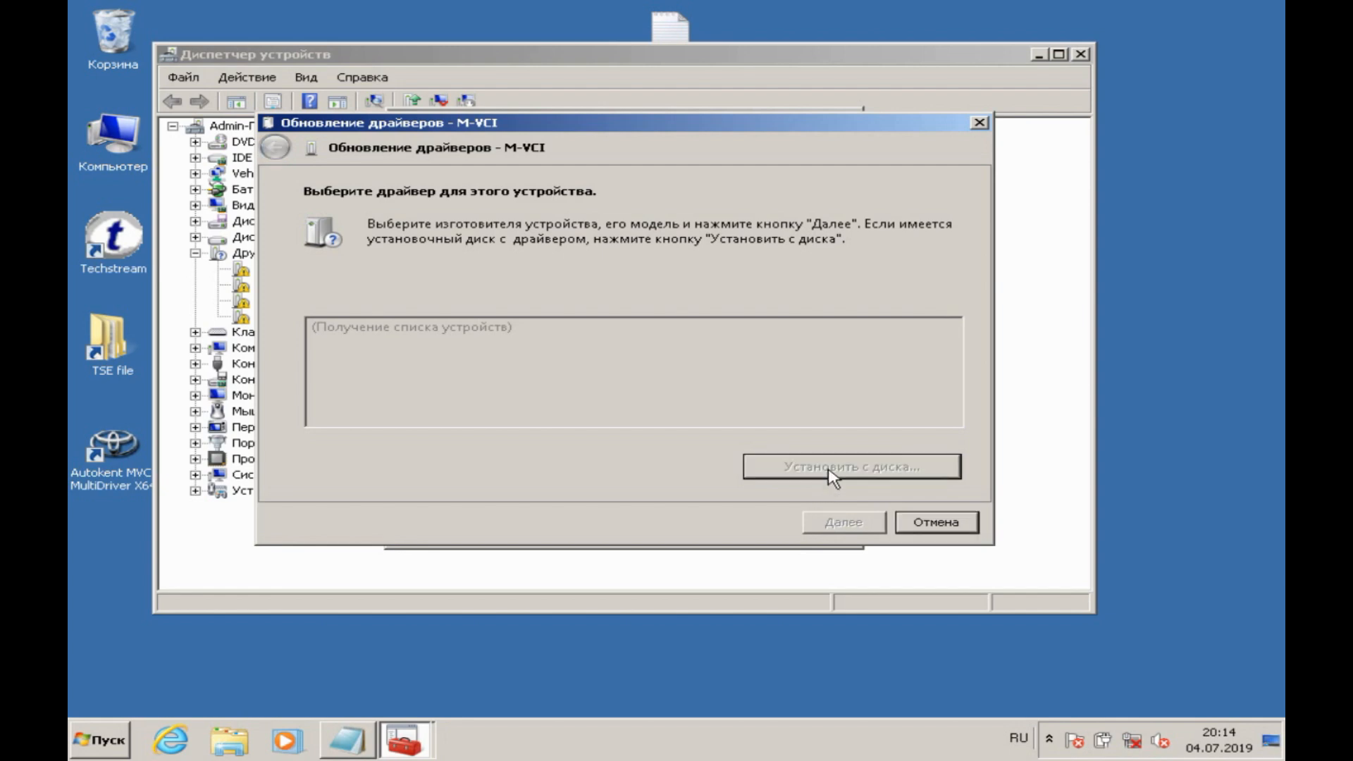
Step: Select the driver file ftdibus.inf from C:\Program Files\Autokent MVCI MultiDriver X64\2.0.1\ftdibus
click(821, 428)
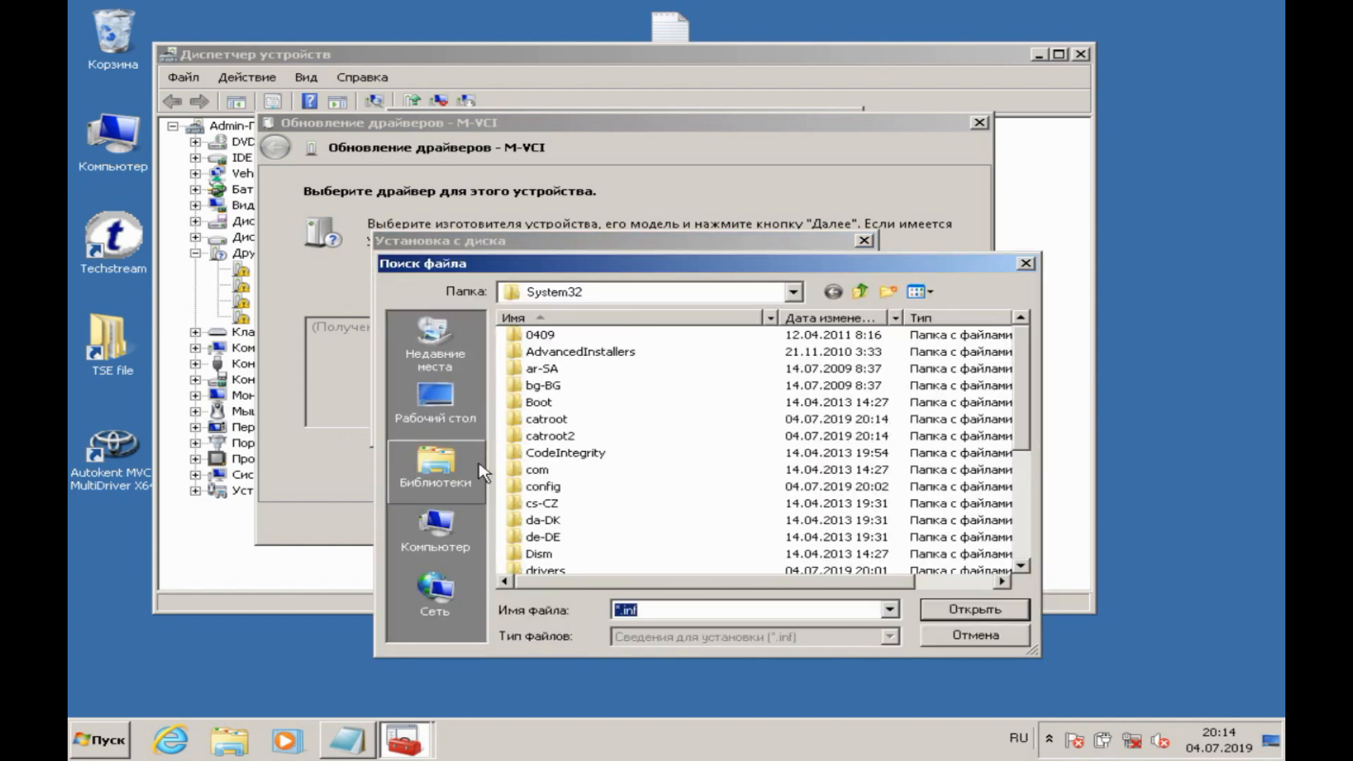
click(437, 528)
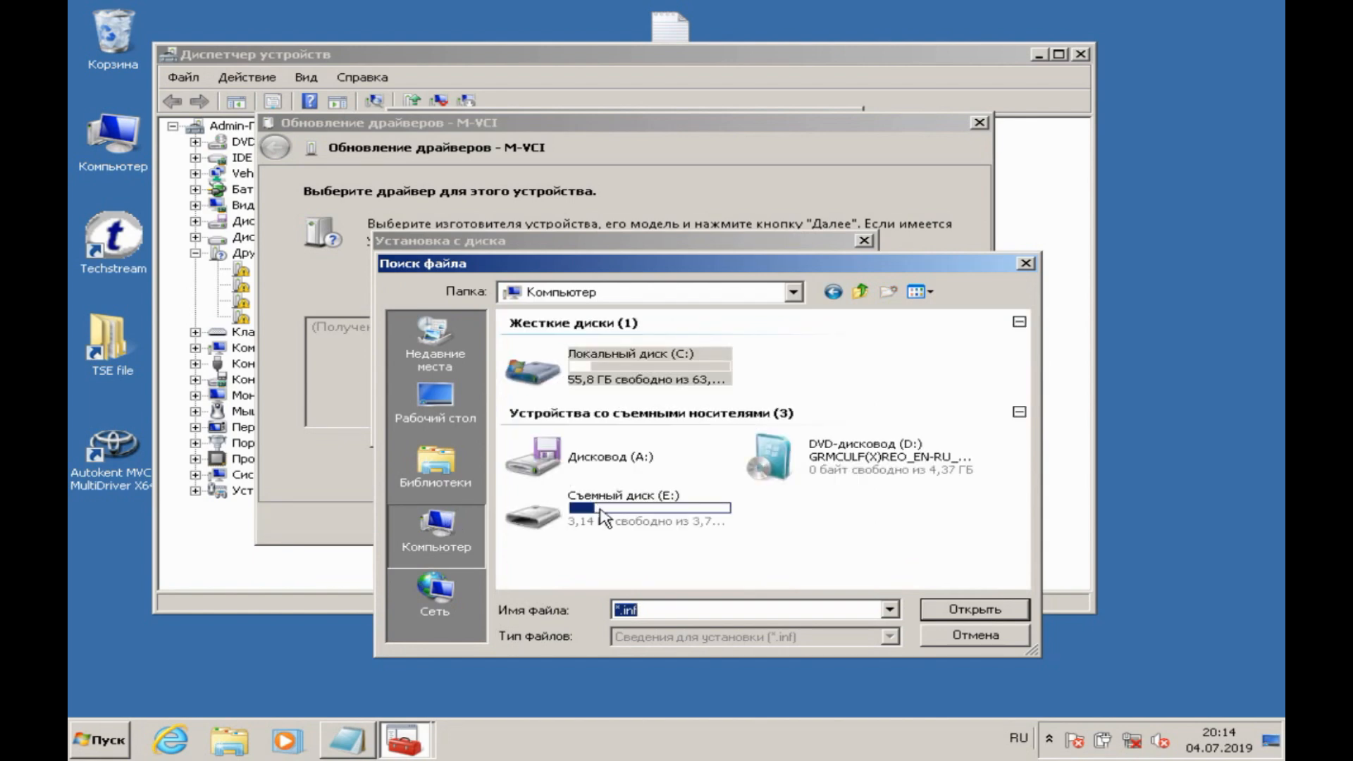
double_click(612, 384)
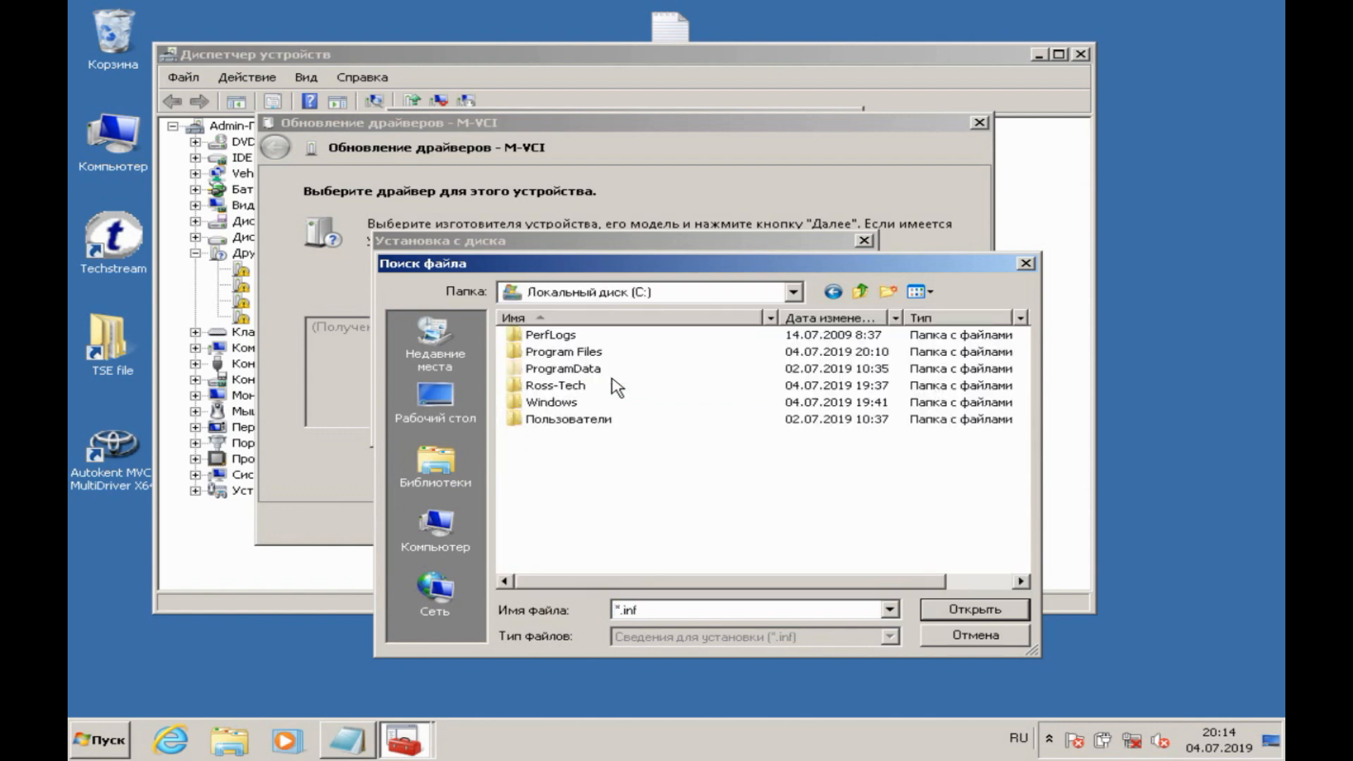
double_click(591, 353)
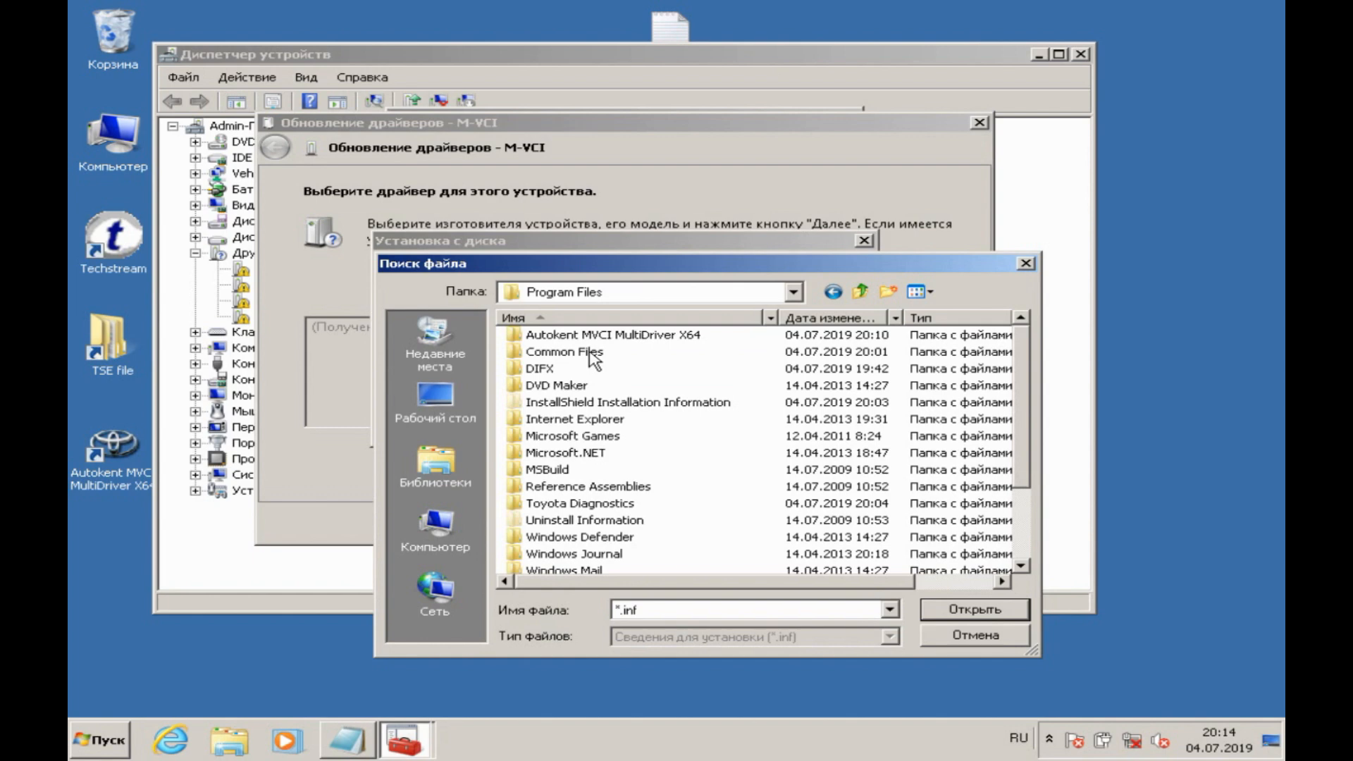
click(609, 337)
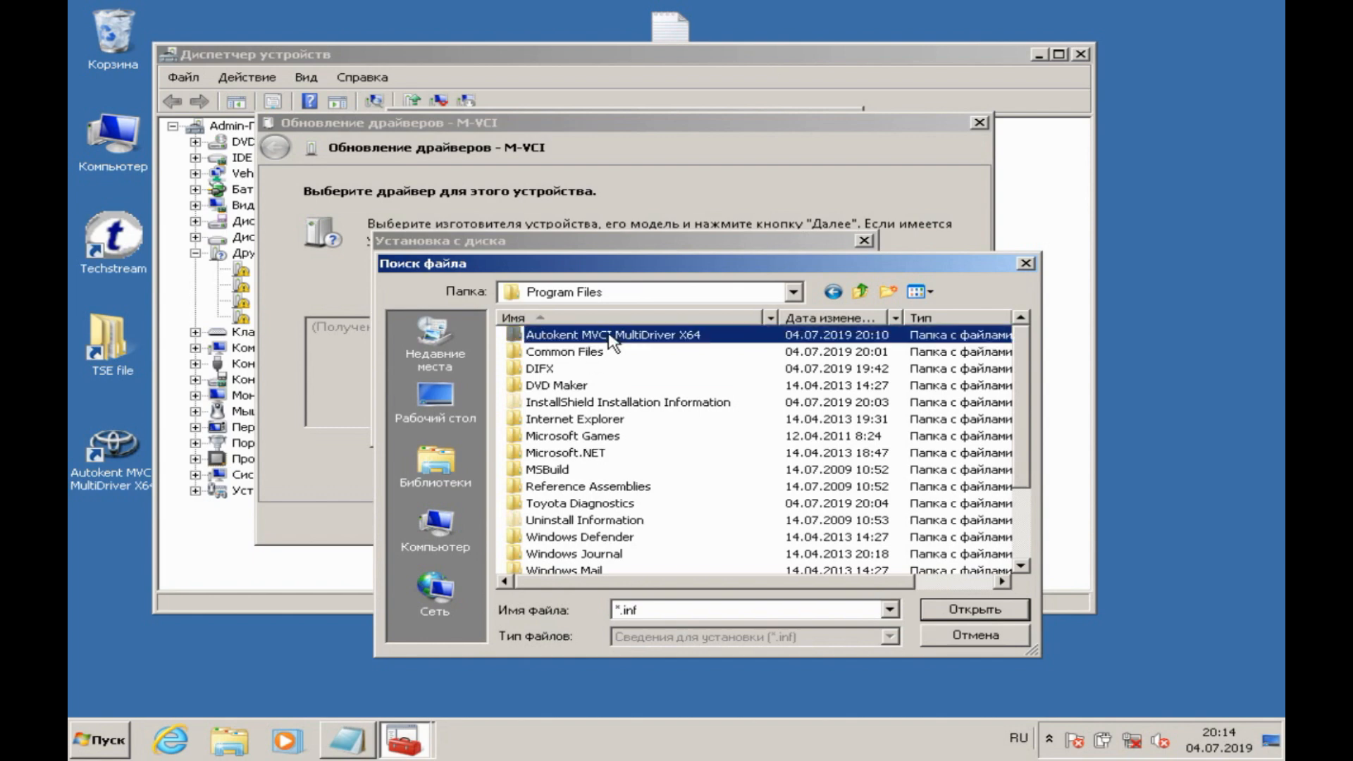
double_click(609, 342)
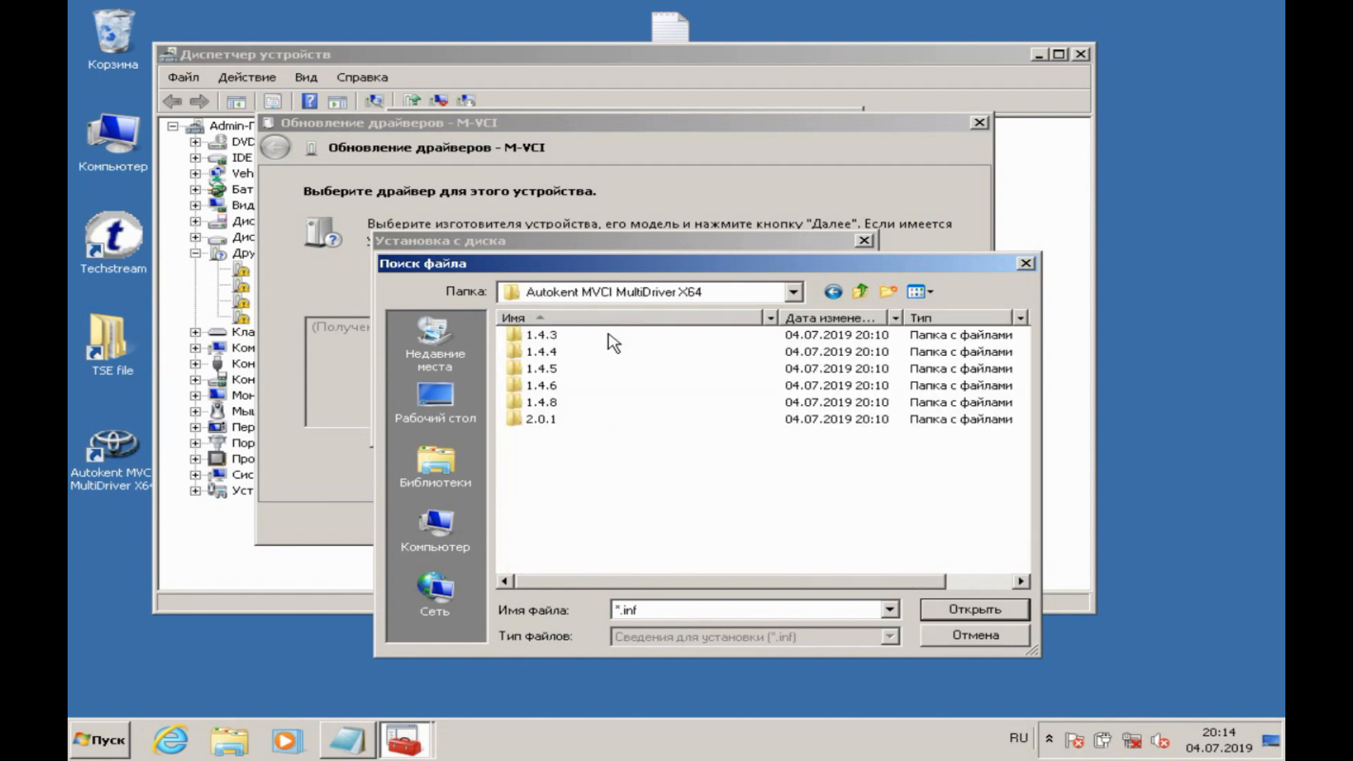
double_click(552, 422)
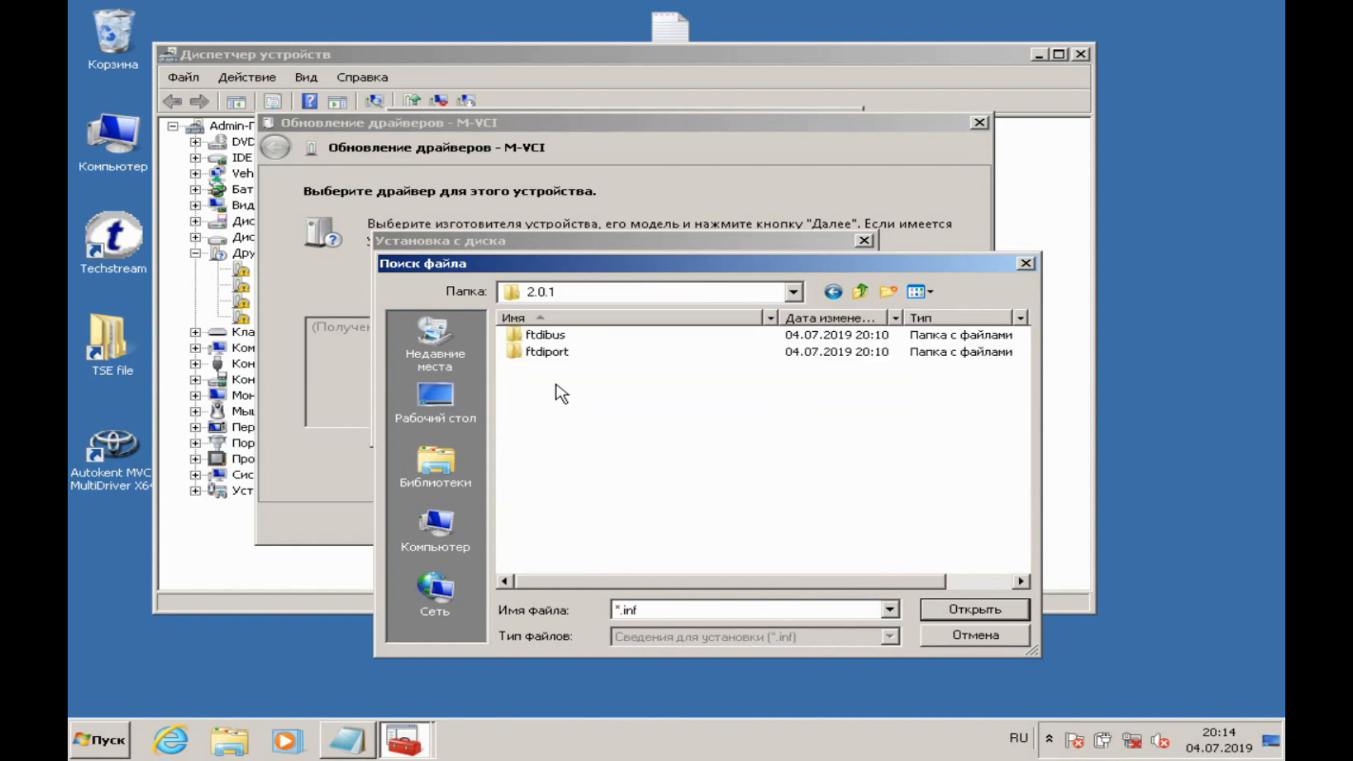
double_click(552, 337)
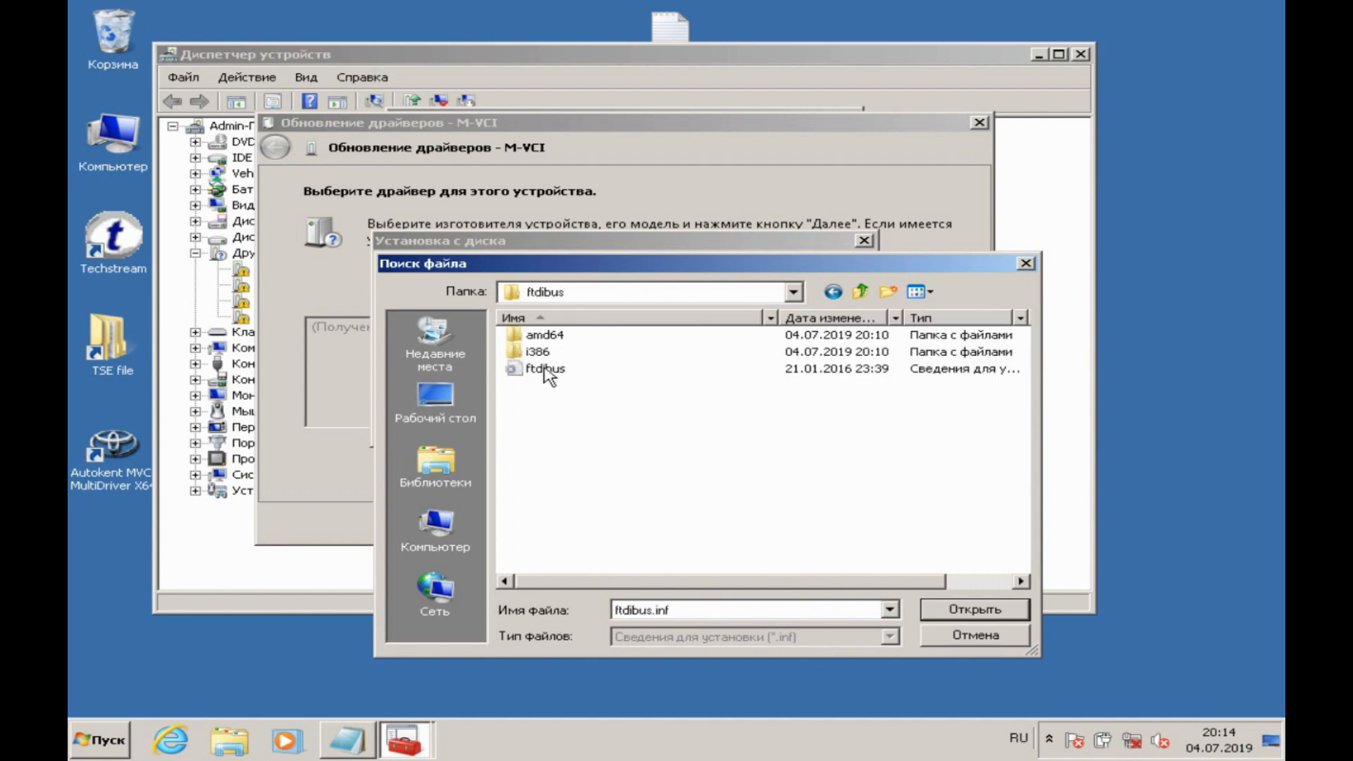
double_click(544, 369)
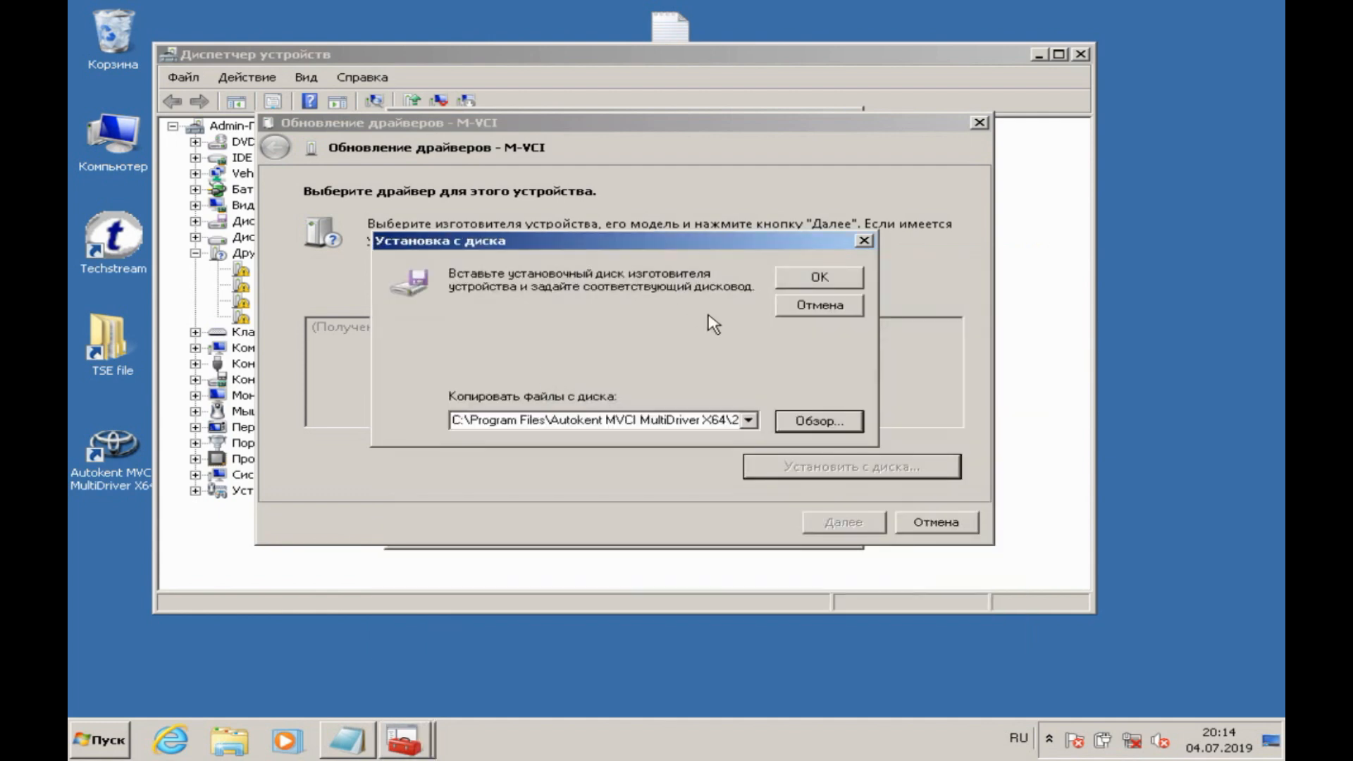
Step: Install the selected driver for the M-VCI device and close the update wizard and the device properties
click(797, 286)
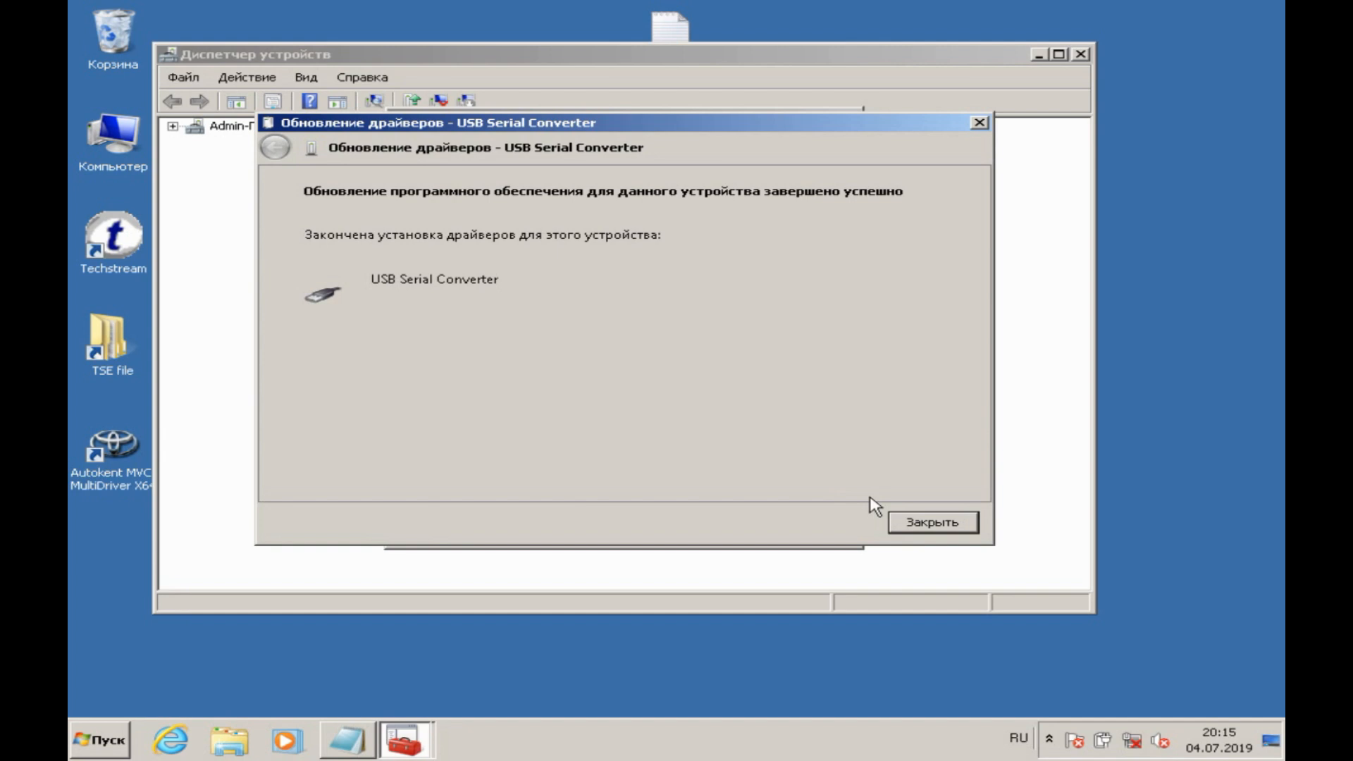
click(917, 524)
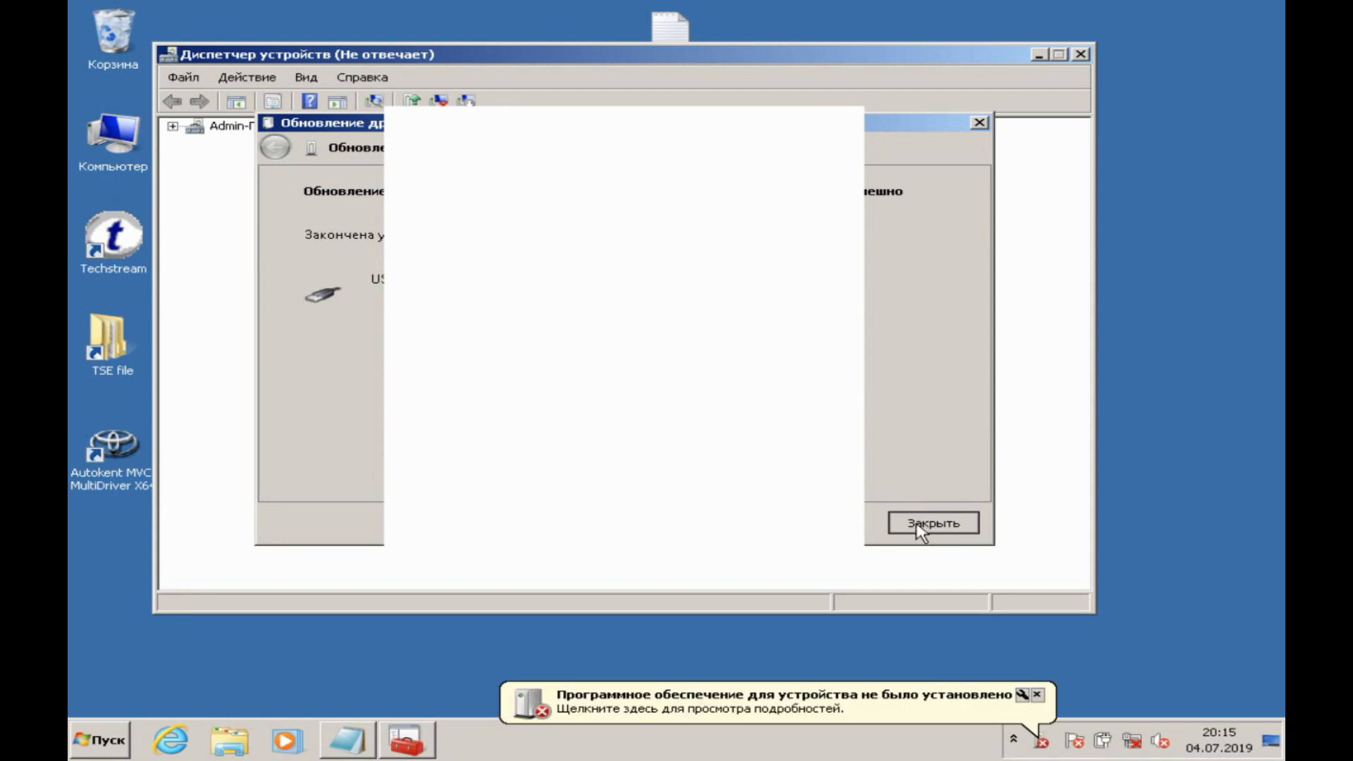
click(916, 525)
click(716, 533)
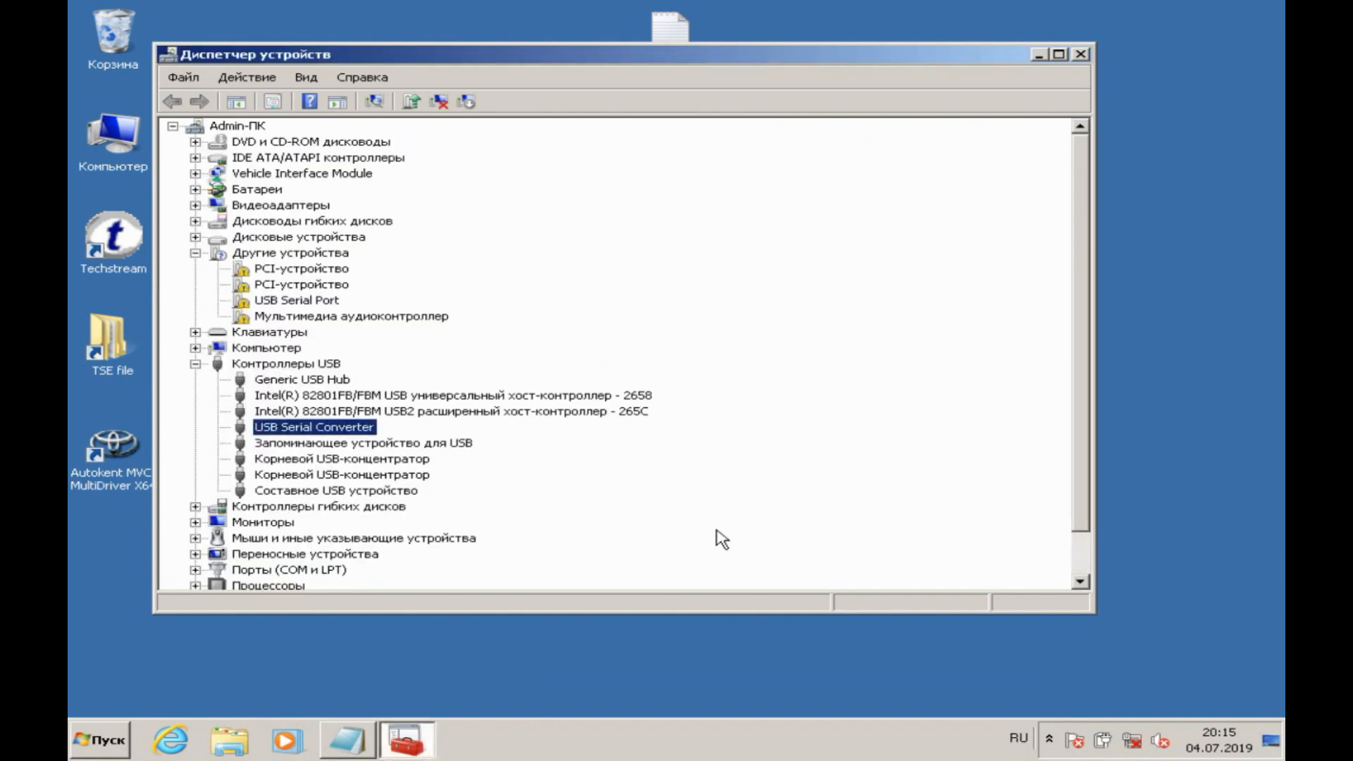
Step: Start a manual driver update for the USB Serial Port device, showing all device types and choosing to install from disk
double_click(316, 303)
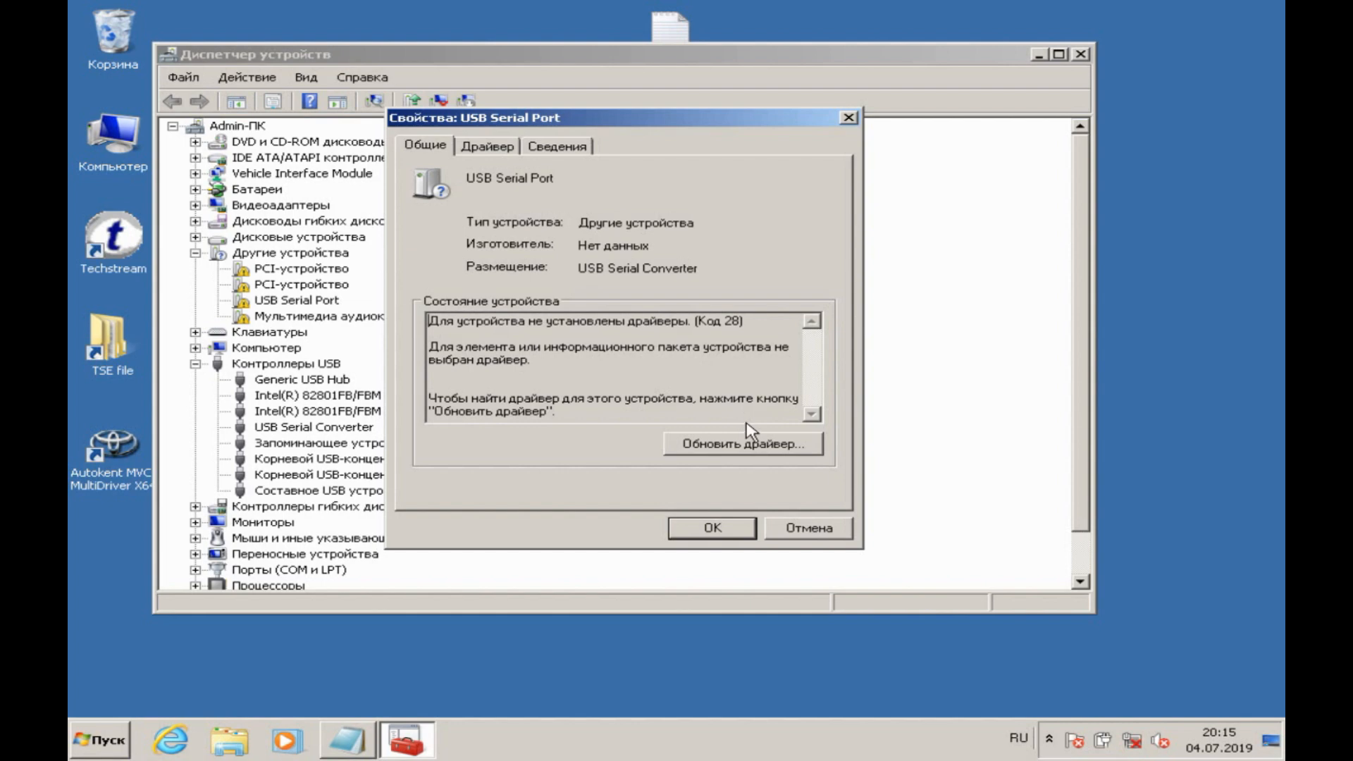
click(751, 448)
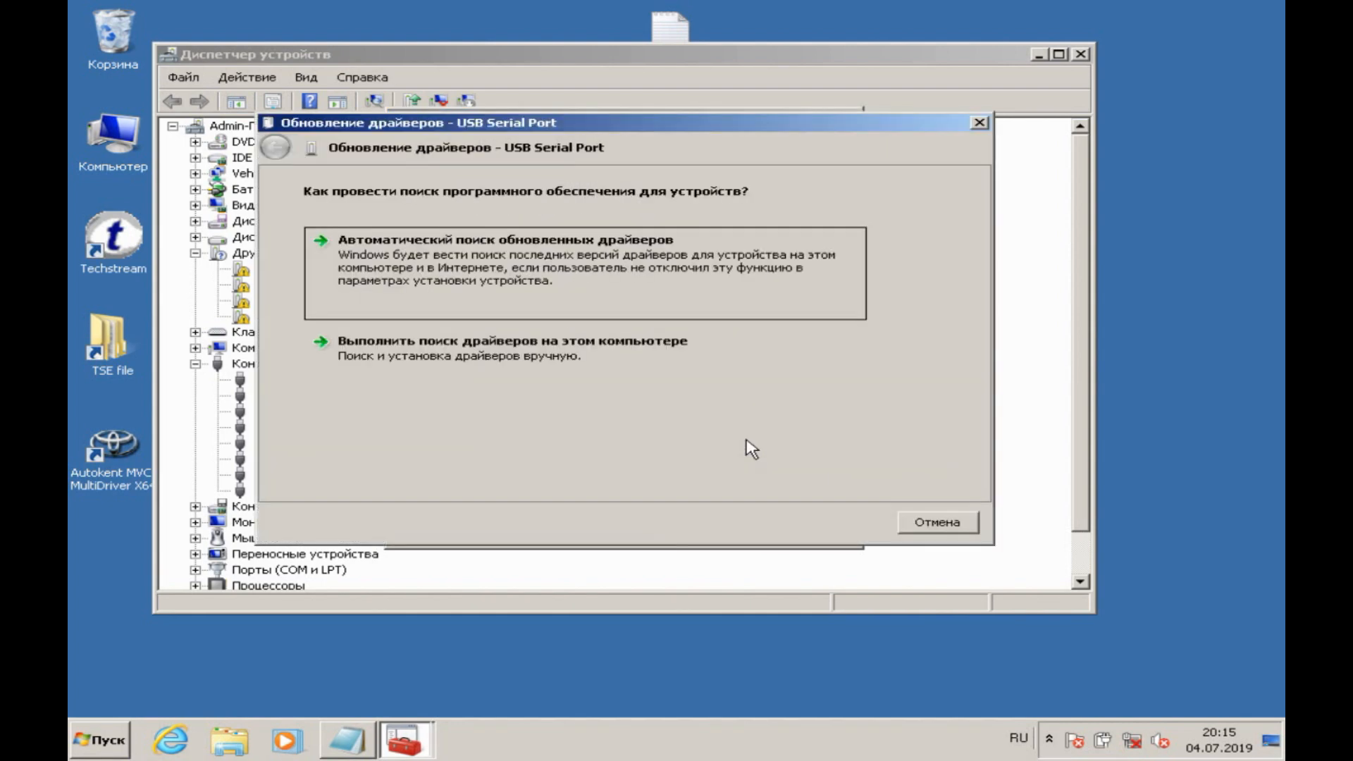
click(671, 381)
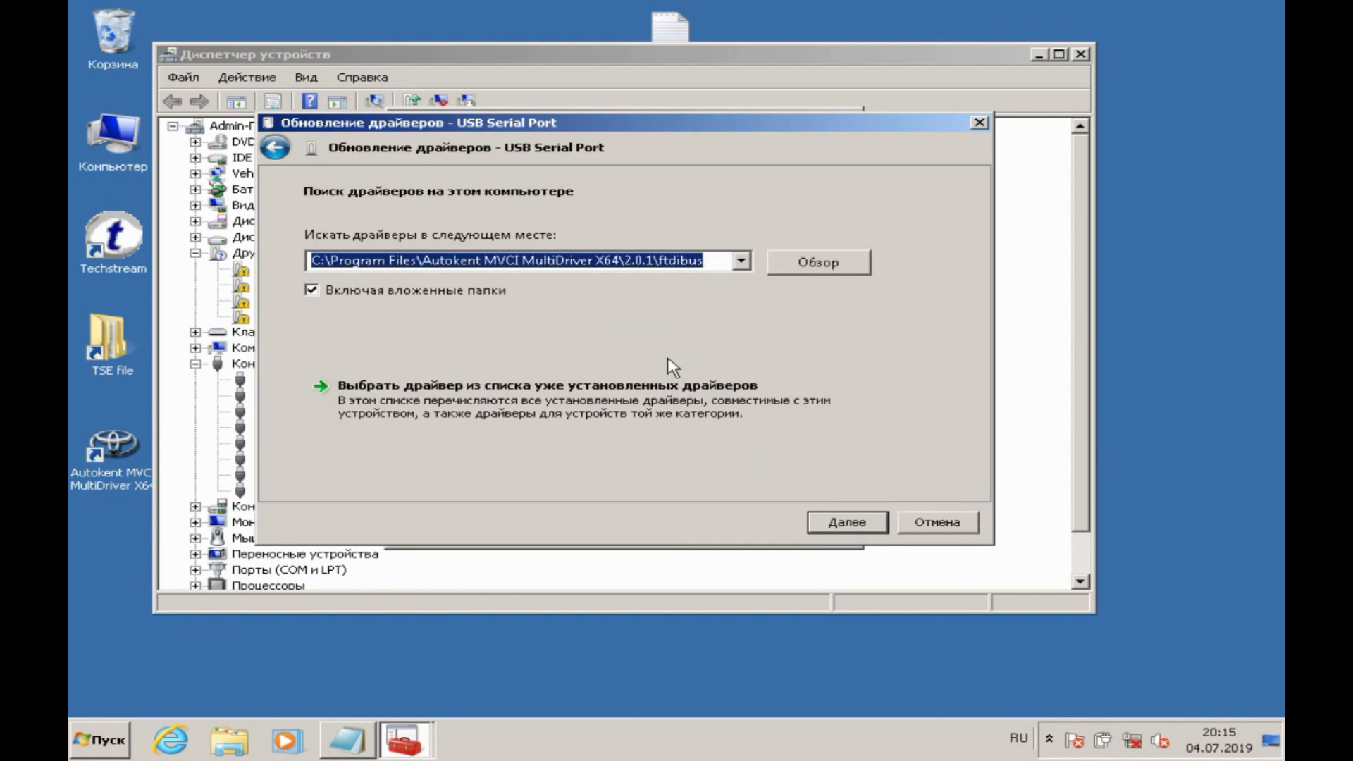
click(657, 403)
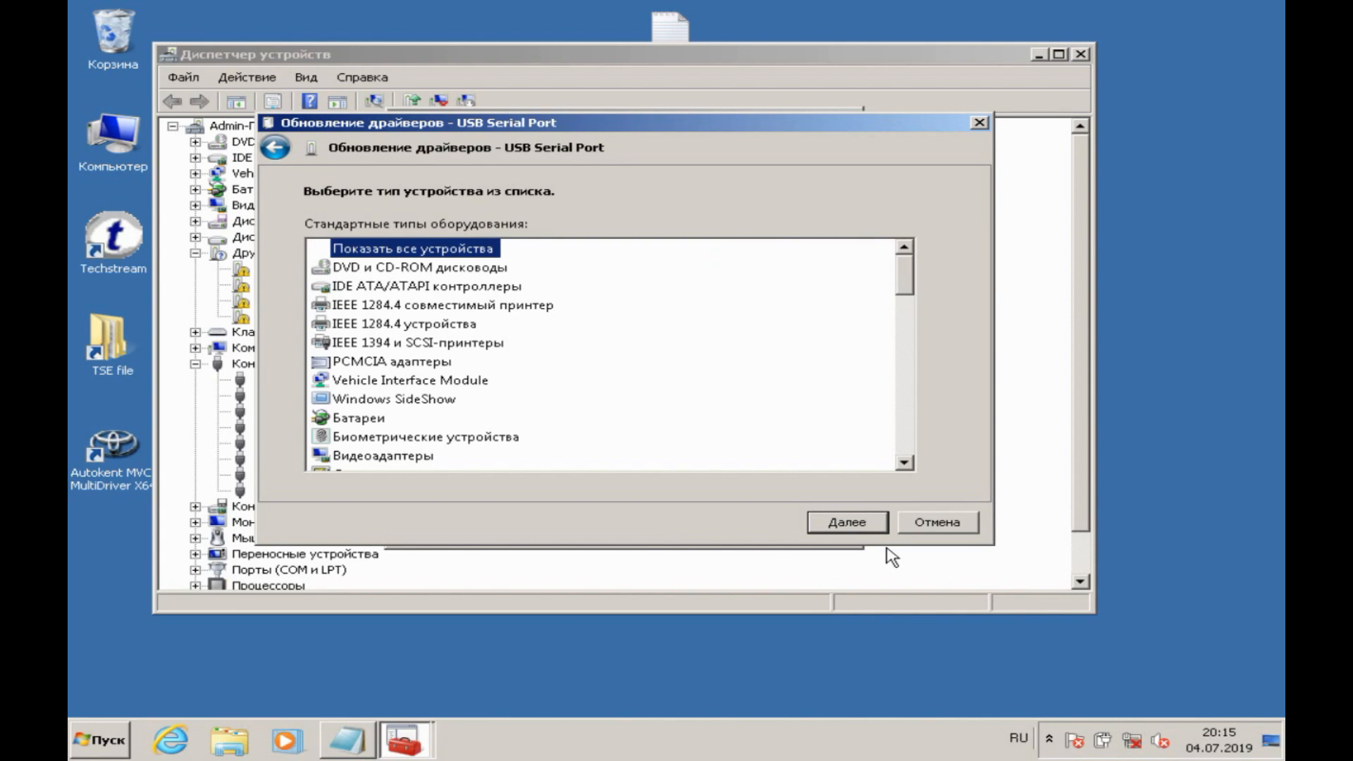
click(862, 520)
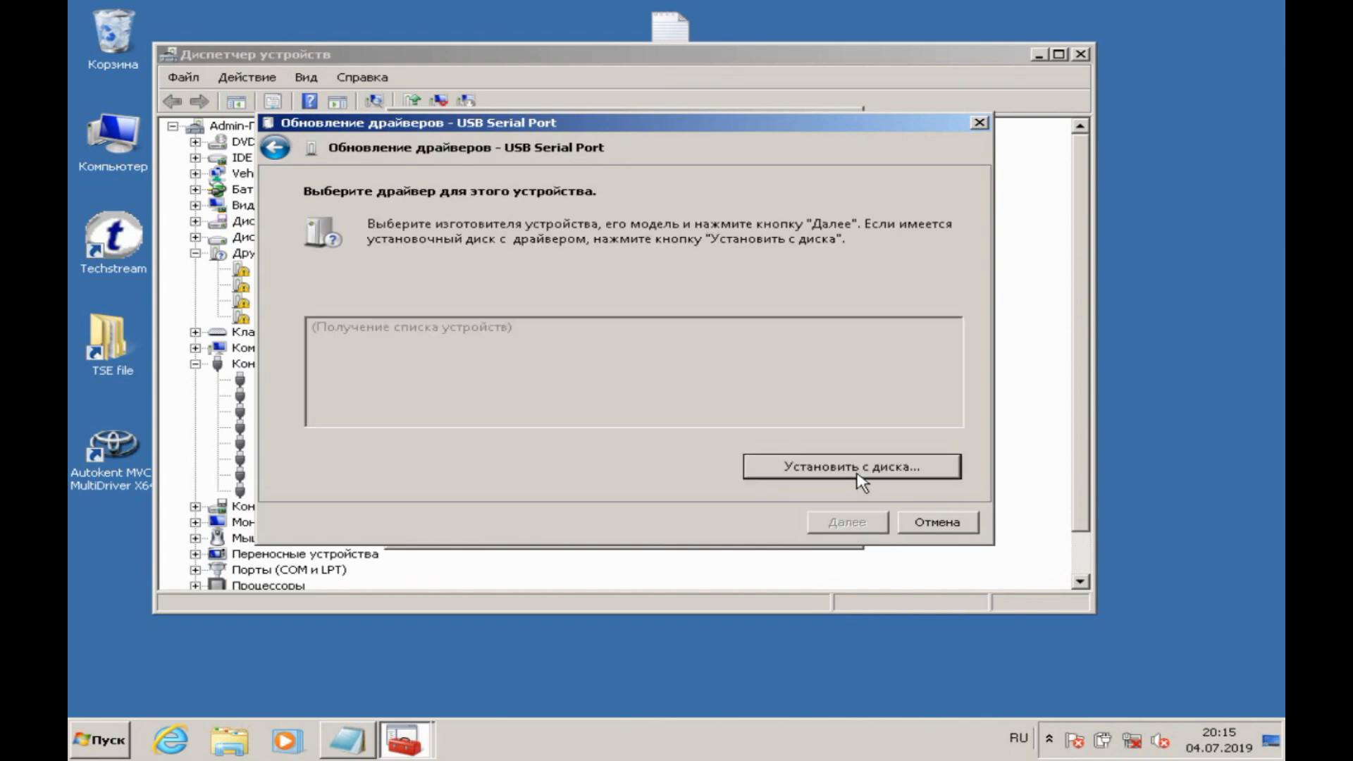
click(857, 474)
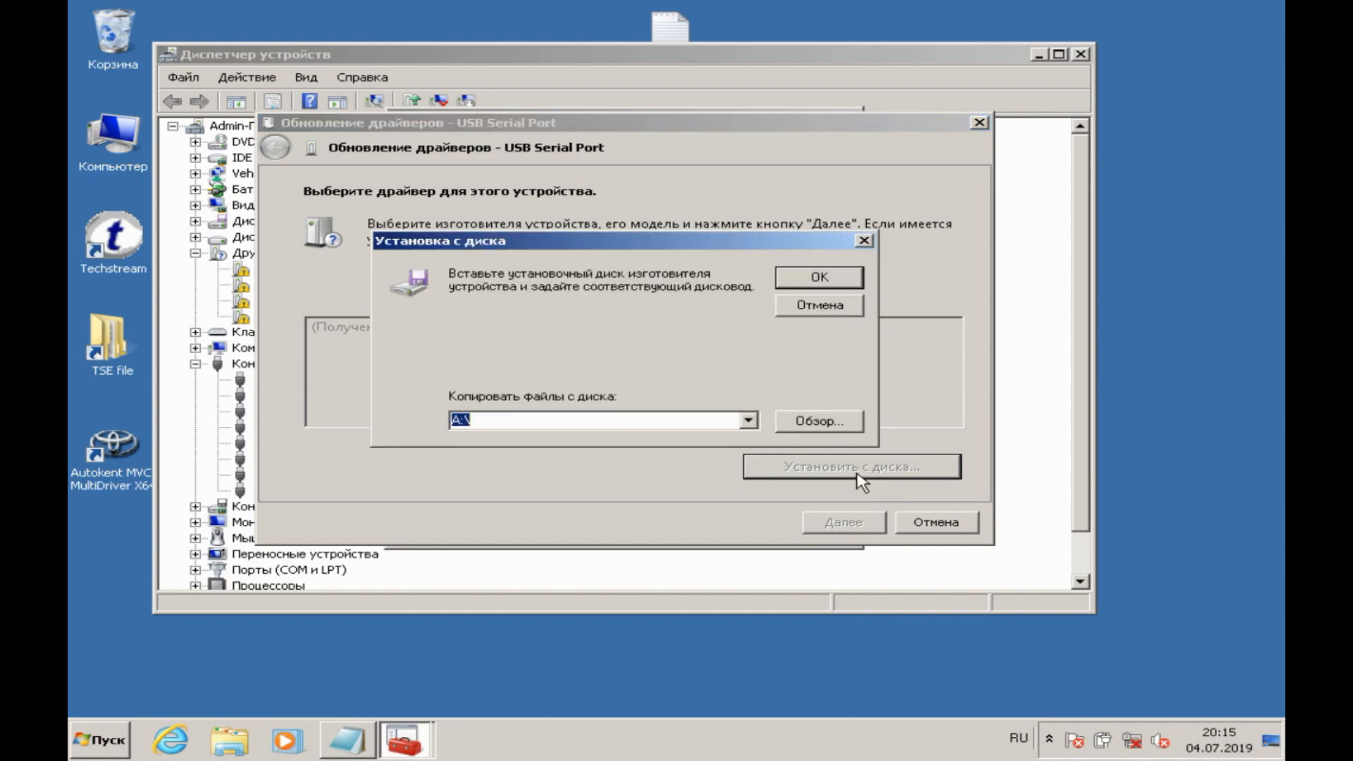
Step: Select the driver file ftdiport.inf from the 2.0.1\ftdiport folder of Autokent MVCI MultiDriver X64 as the installation source
click(839, 420)
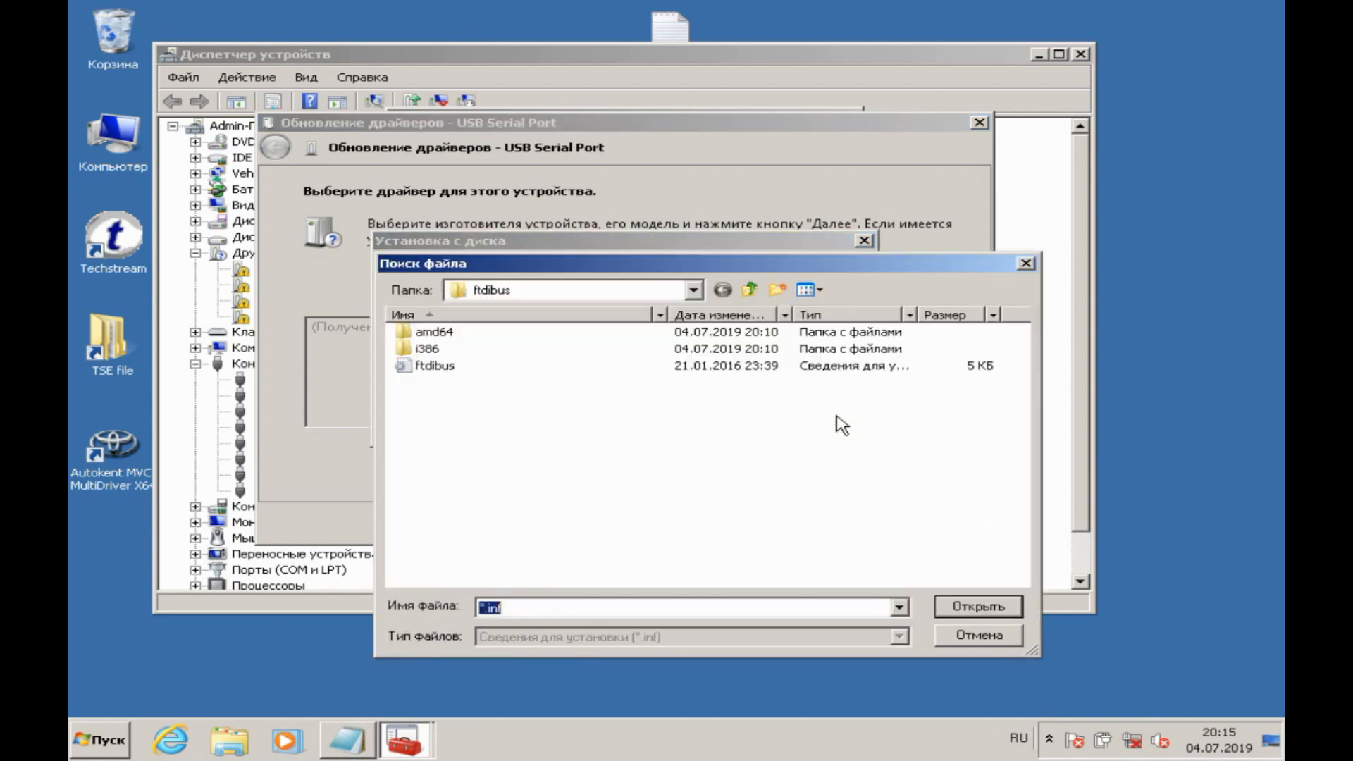
click(763, 293)
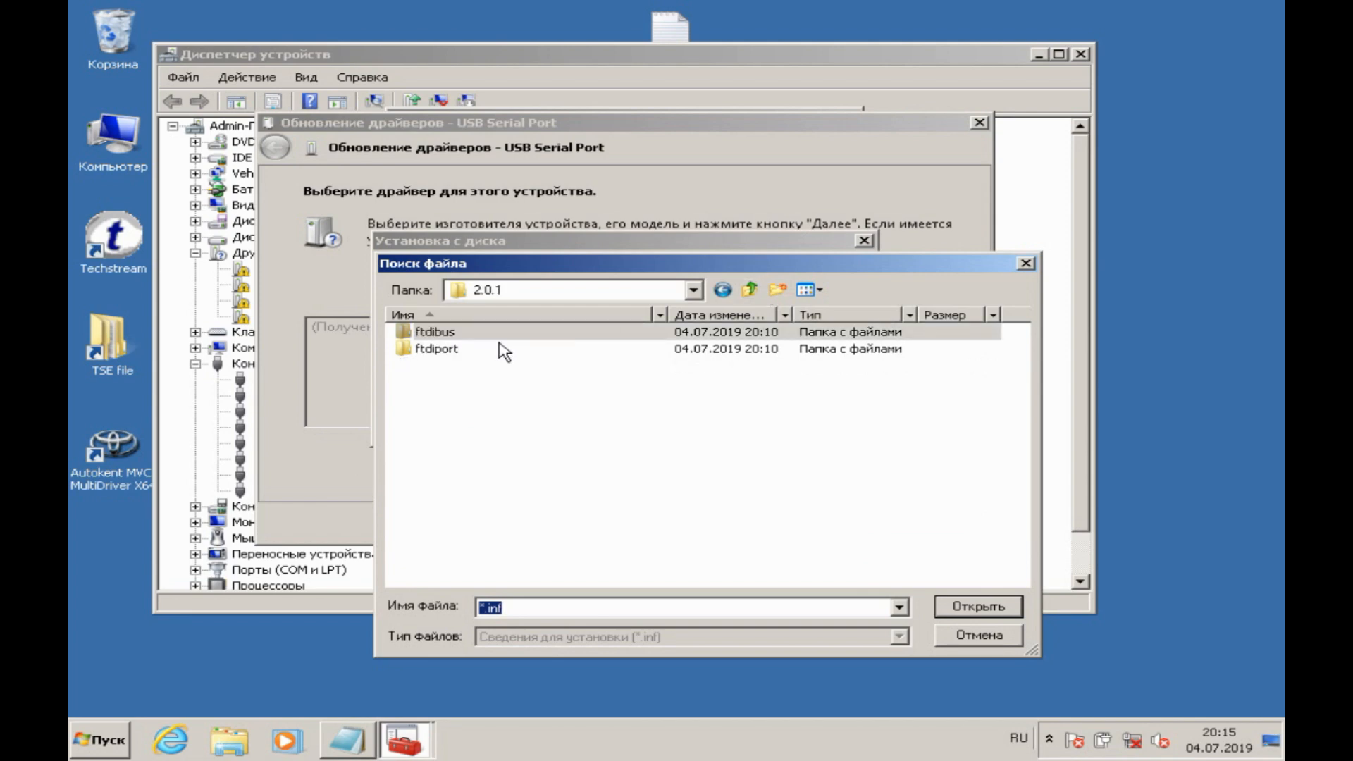
double_click(451, 350)
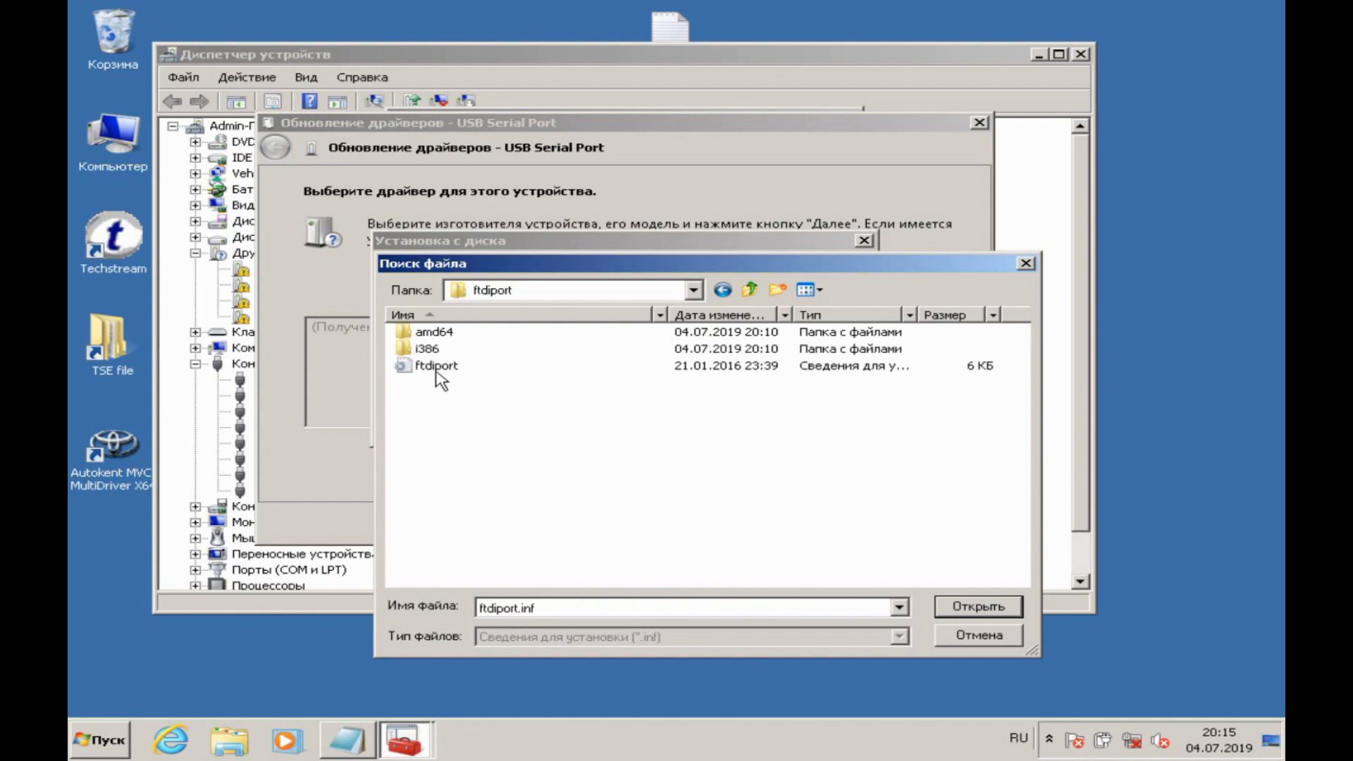
double_click(438, 368)
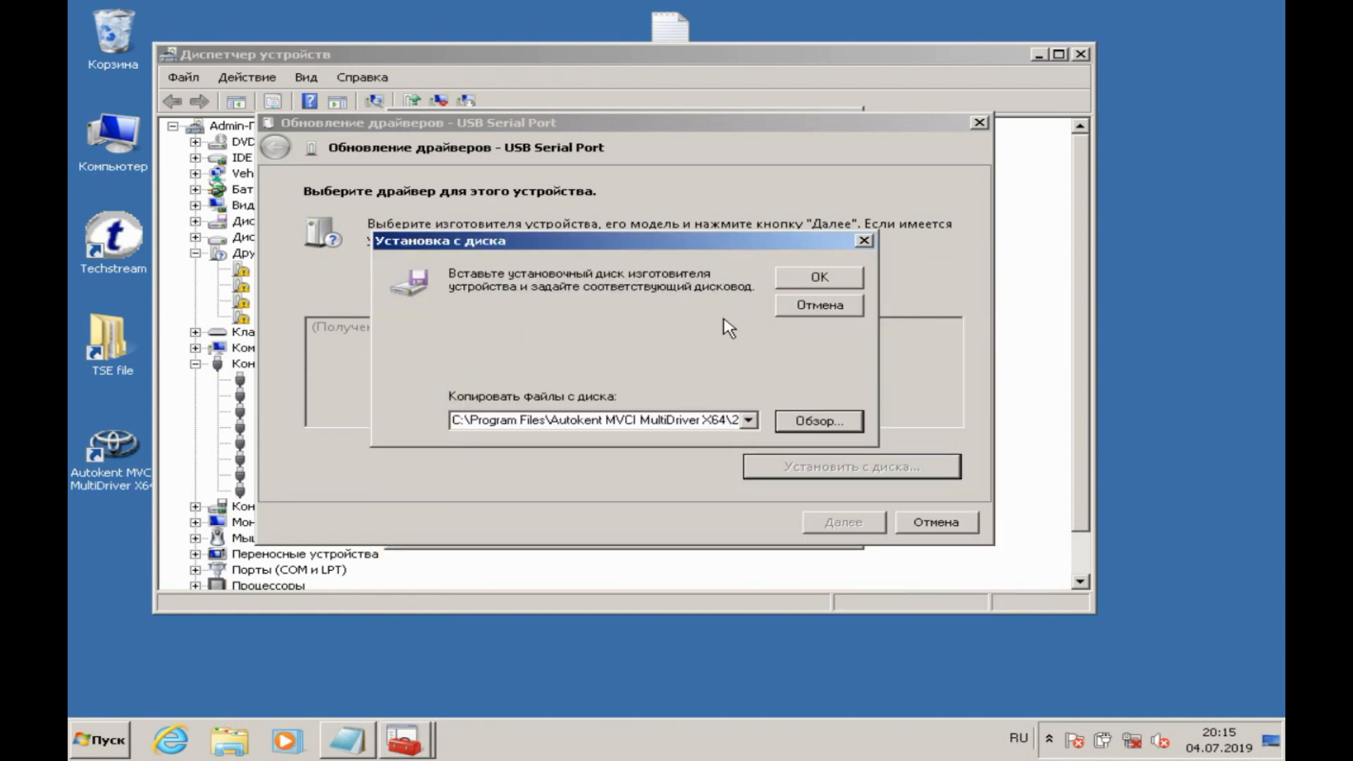
click(793, 285)
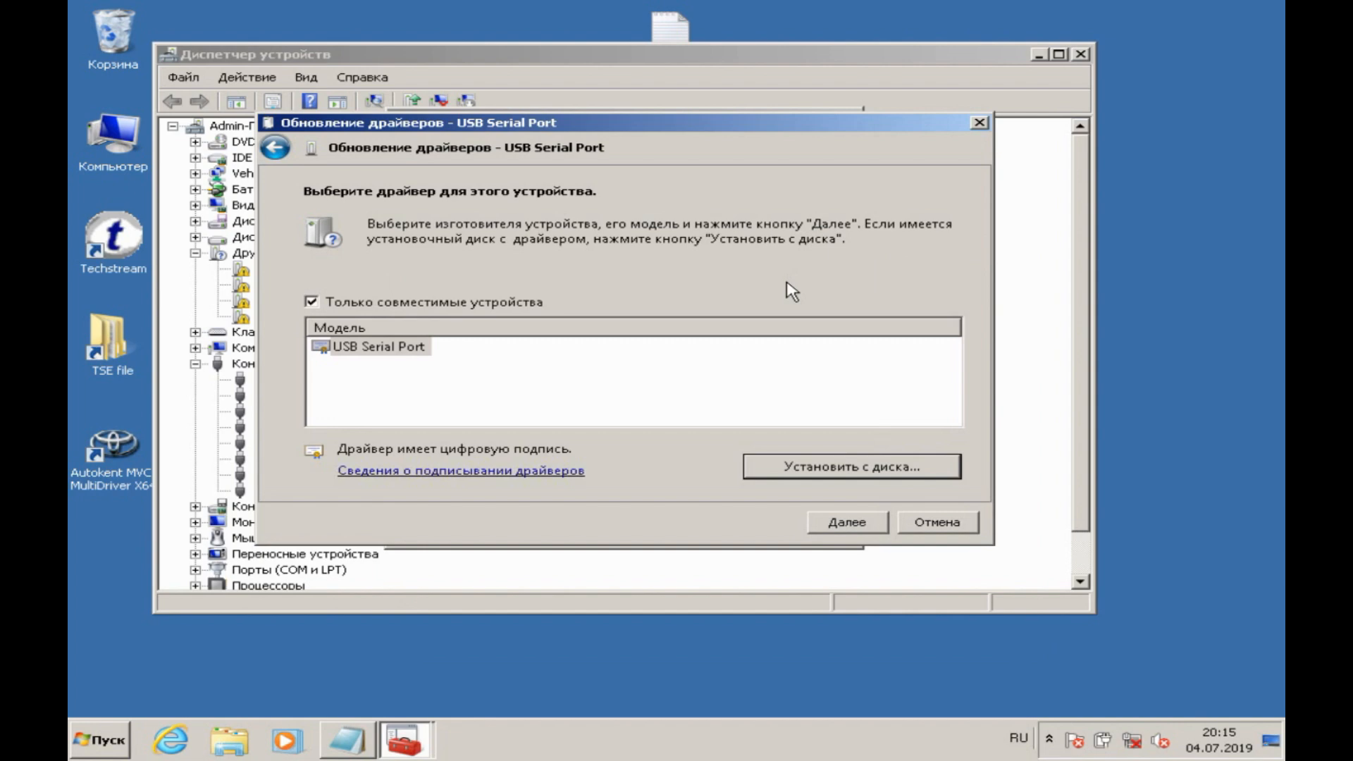
Step: Install the selected driver for the USB Serial Port and close the update wizard and the device properties
click(834, 524)
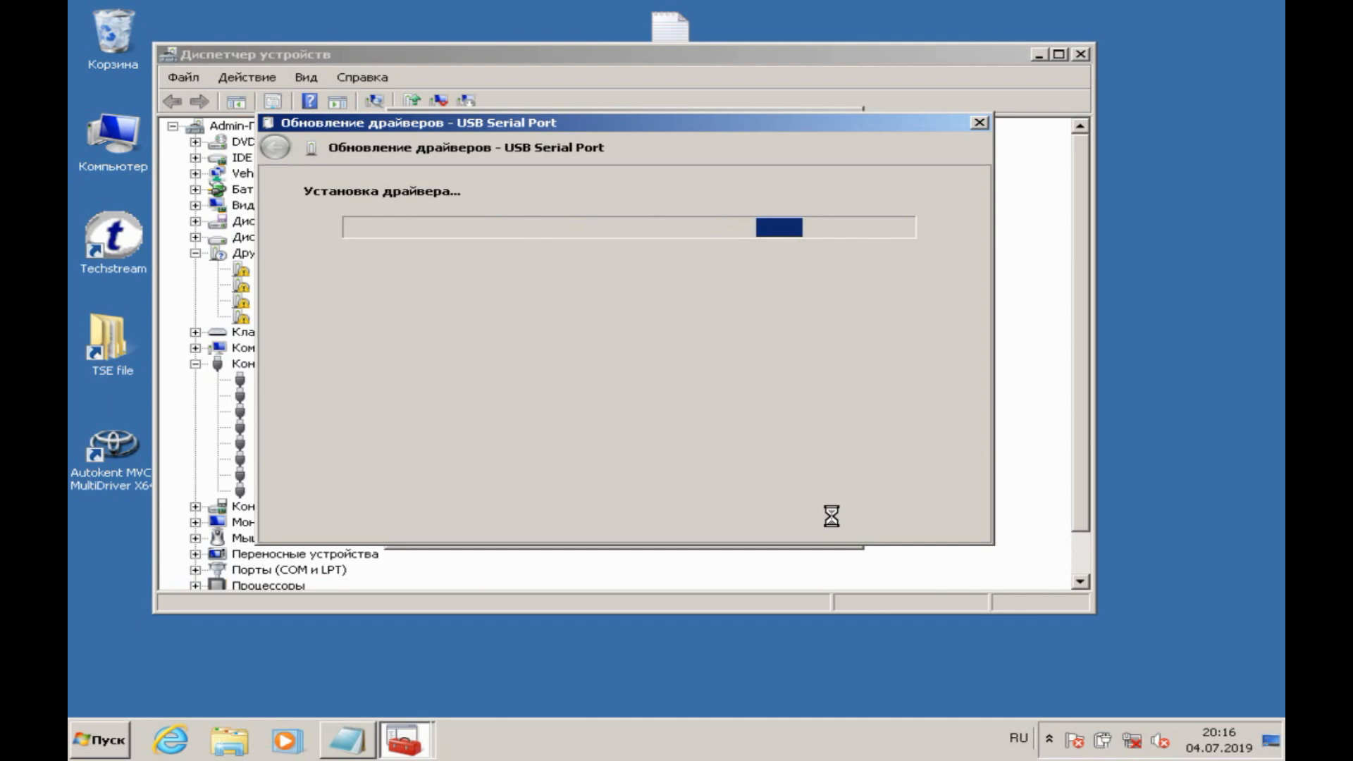
click(922, 522)
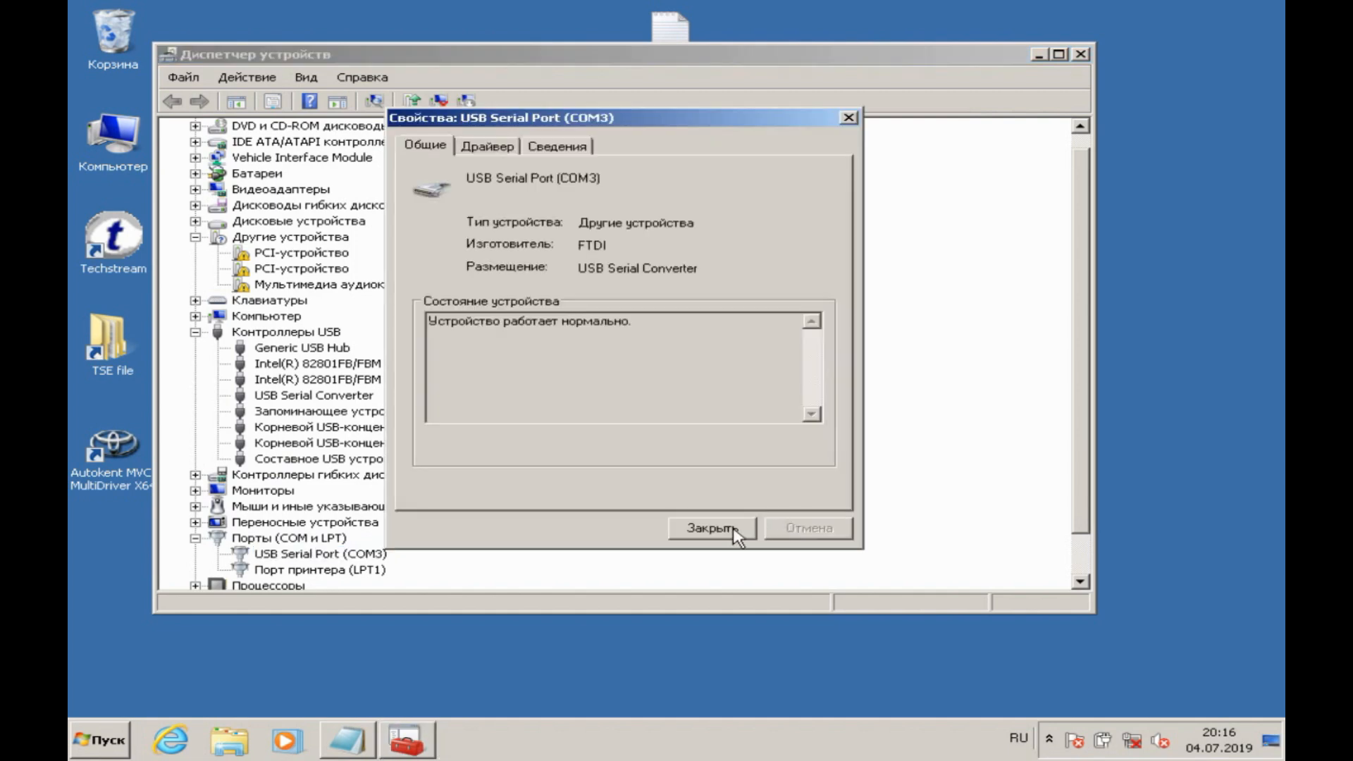
click(733, 536)
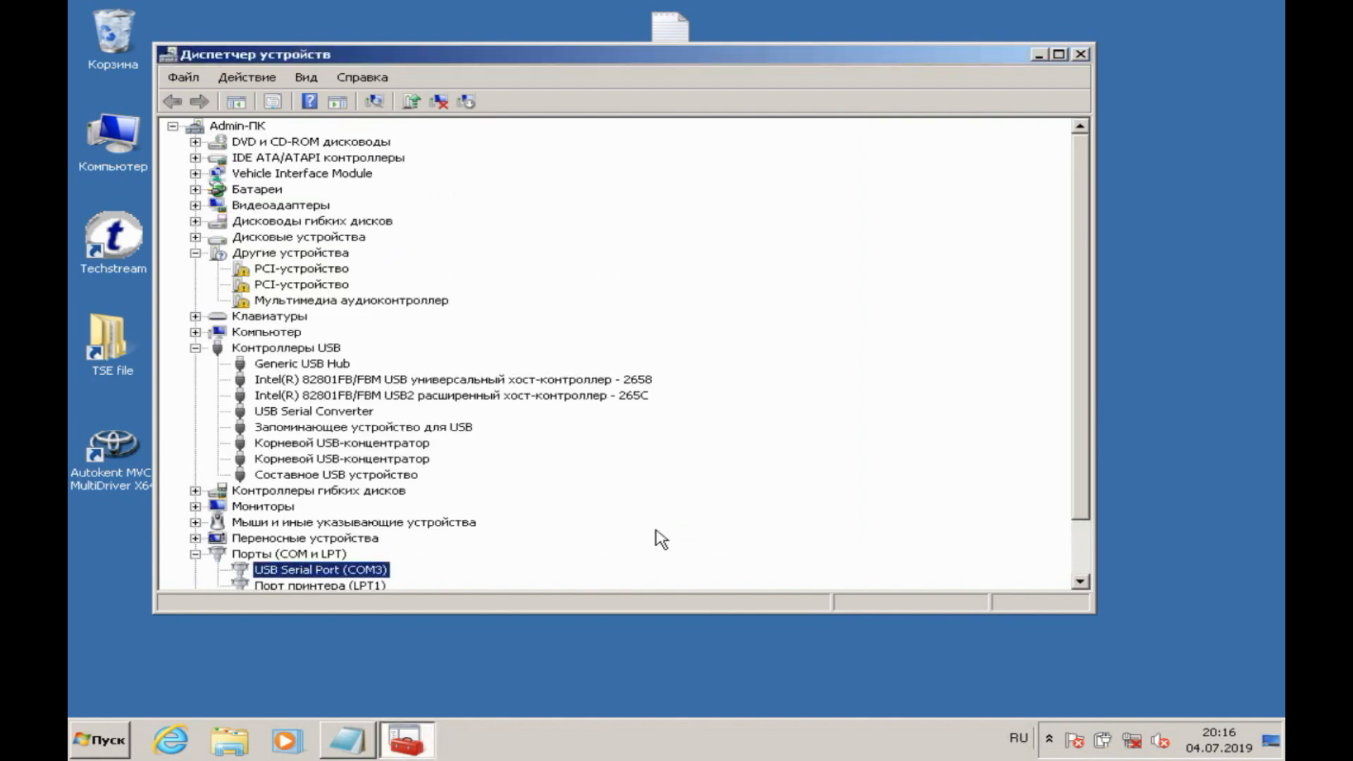
Step: Switch to the Notepad note and add "6.наш адаптер установился под номером COM порта 3"
click(360, 753)
text(6.наш адаптер )
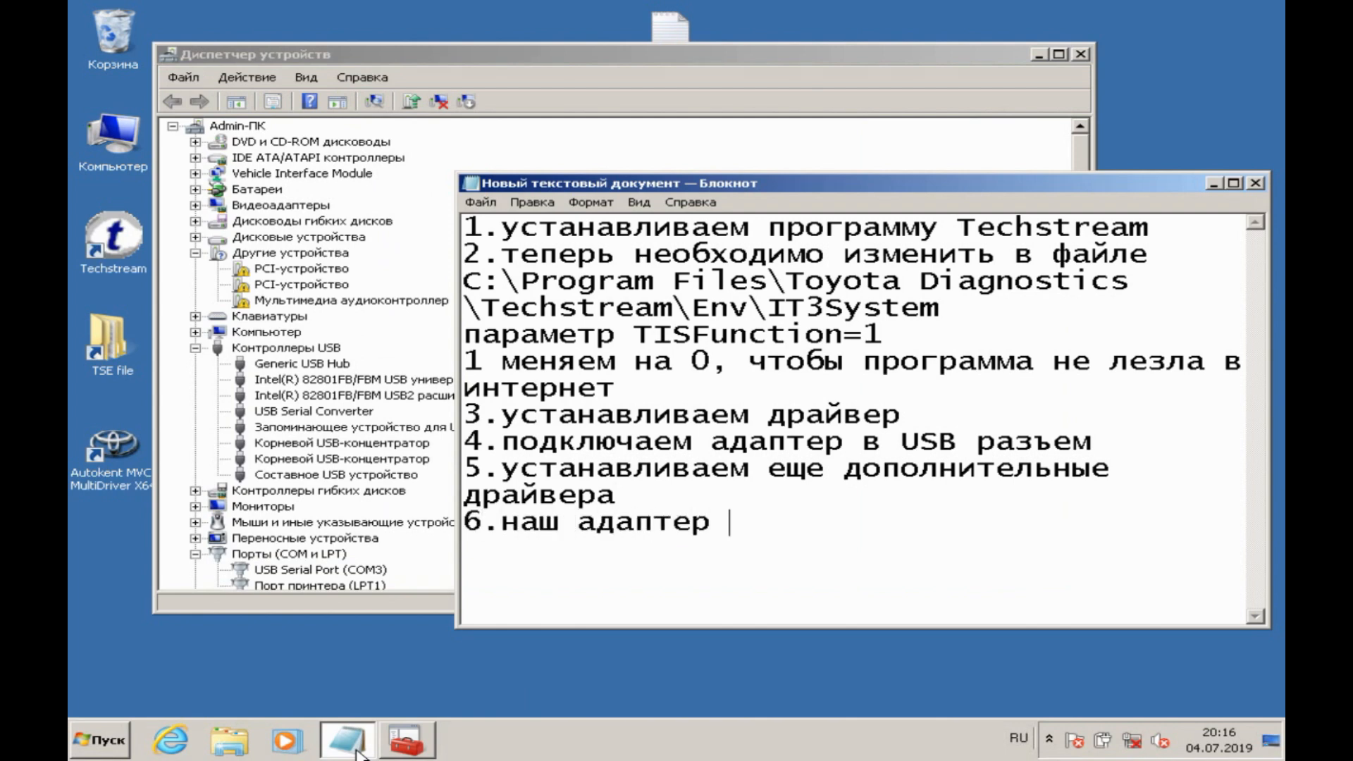
text(установился п)
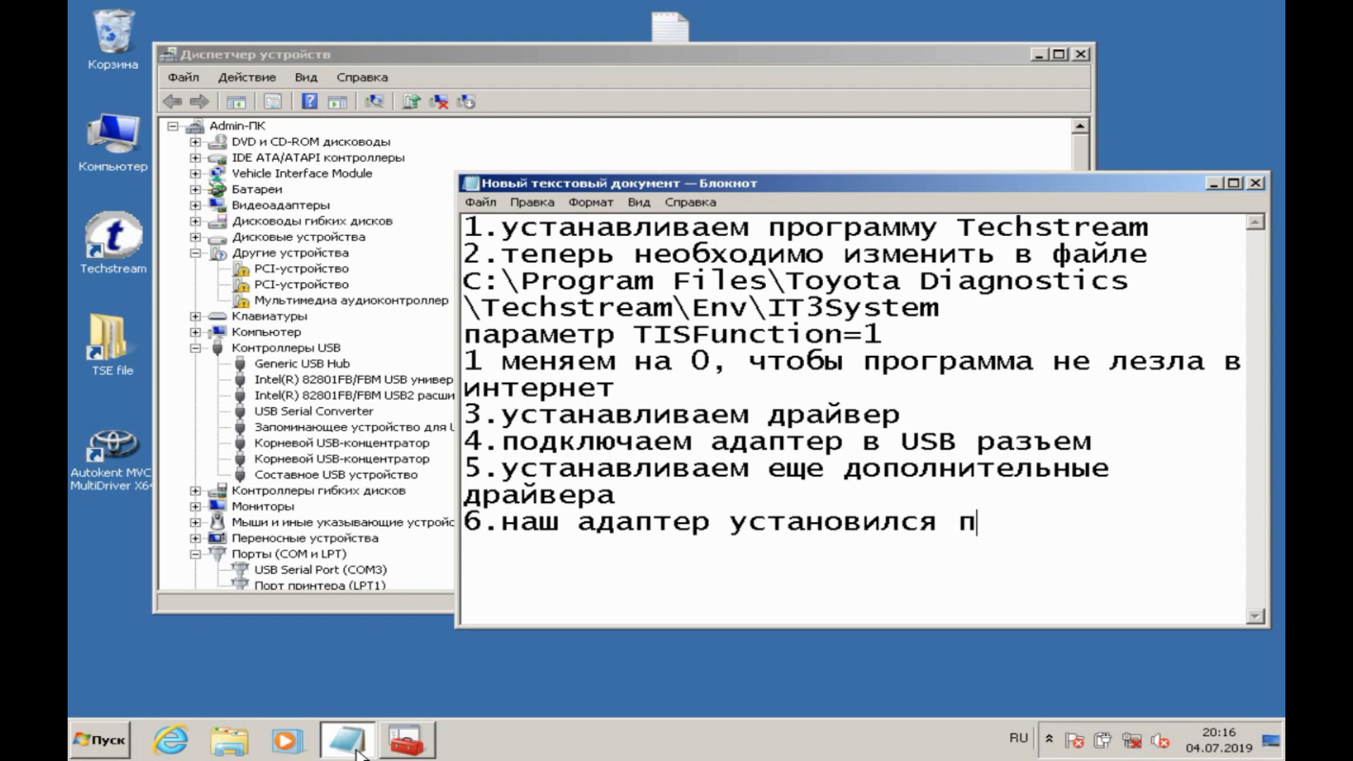
text(од номеров)
key(BackSpace)
text(м СЩЬ)
key(BackSpace)
key(BackSpace)
key(BackSpace)
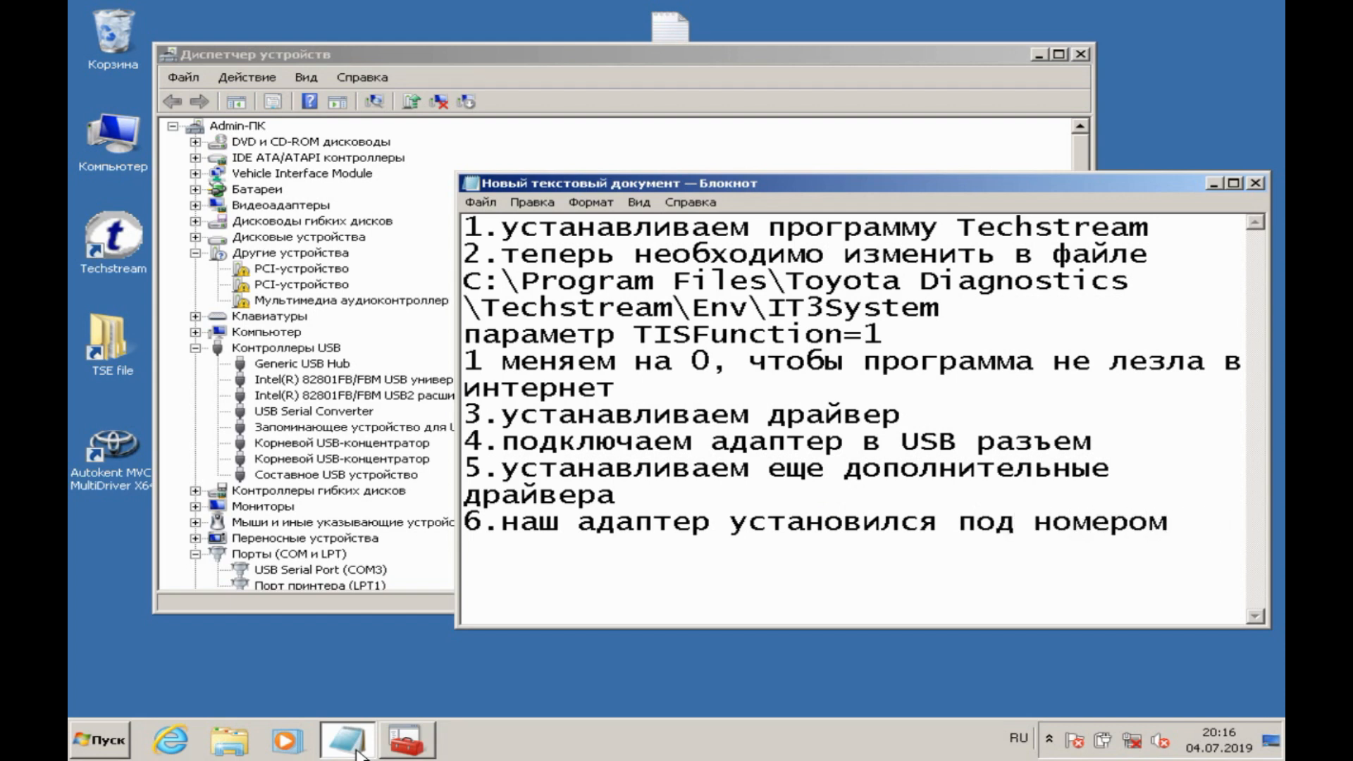
text(COM порта 3)
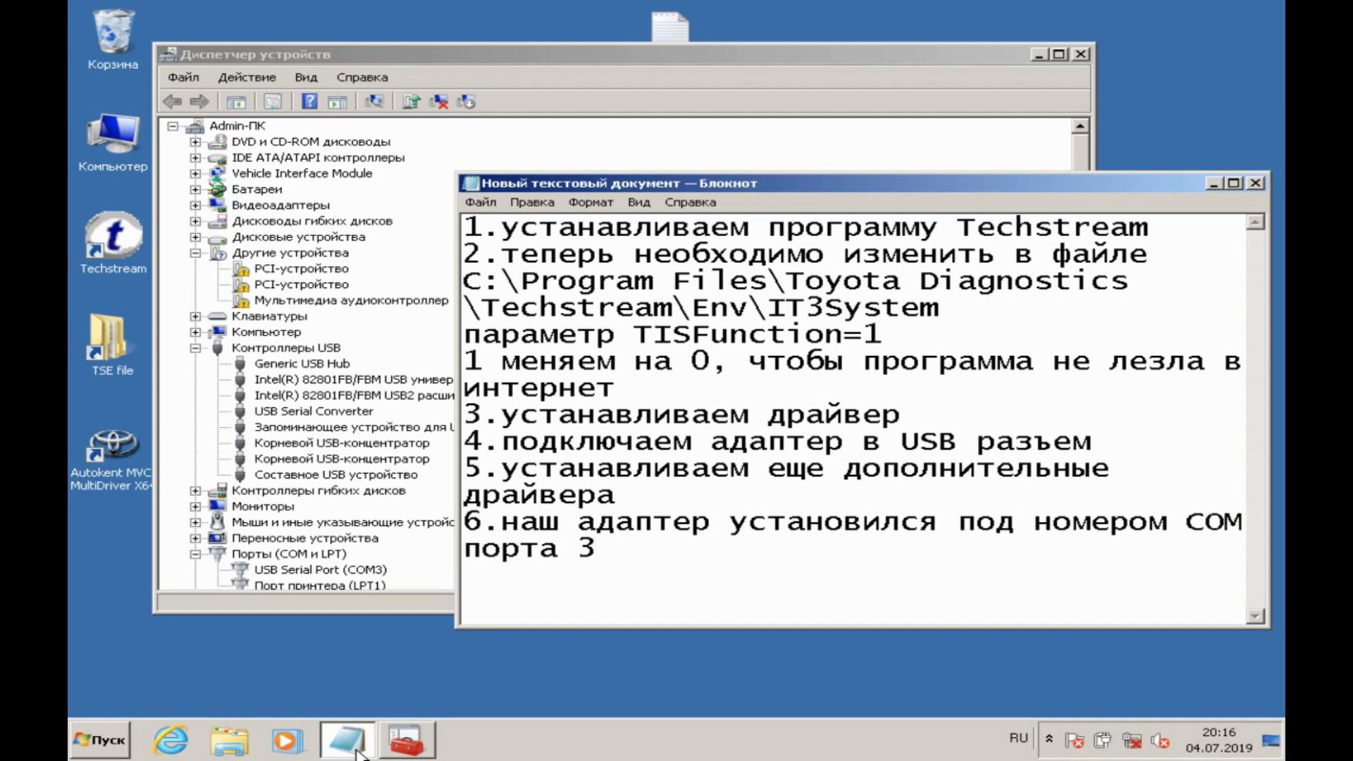
text(, в настройка)
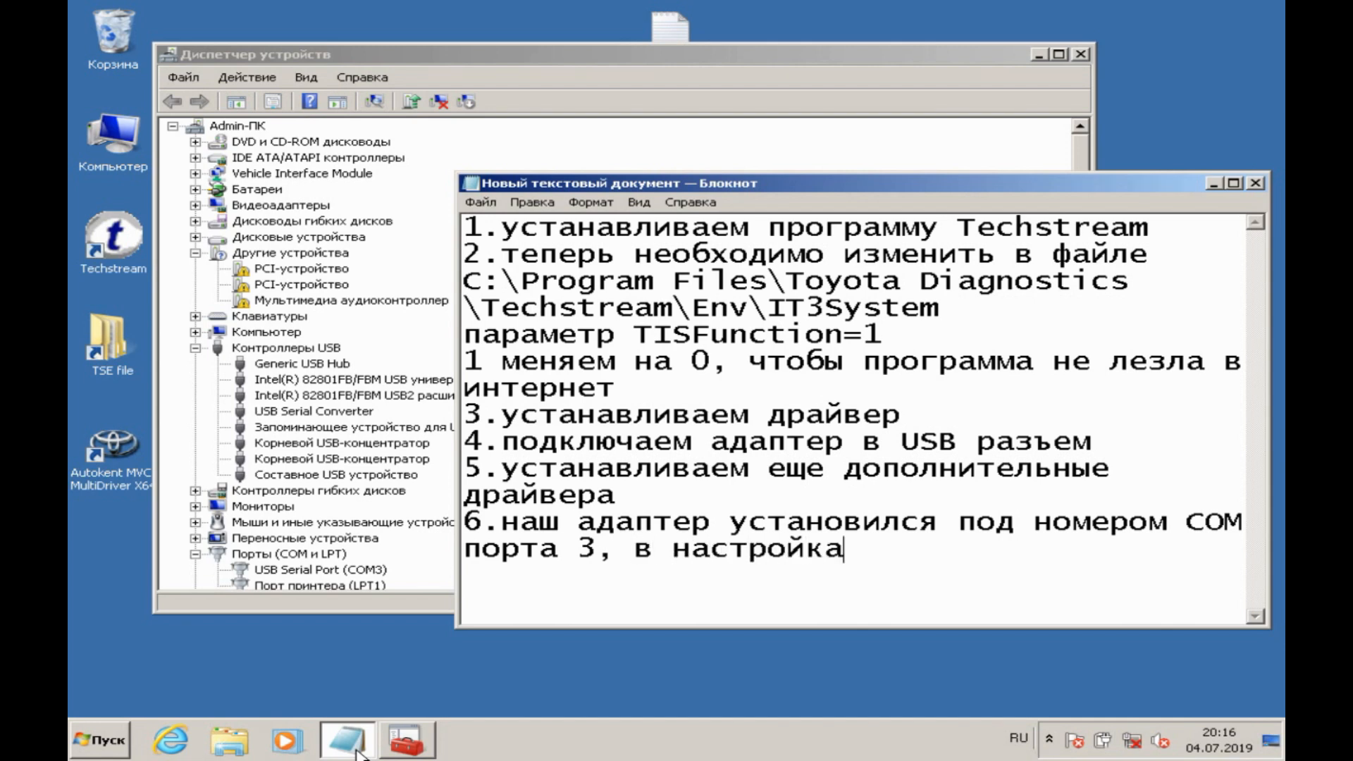
text(х порта изменяк)
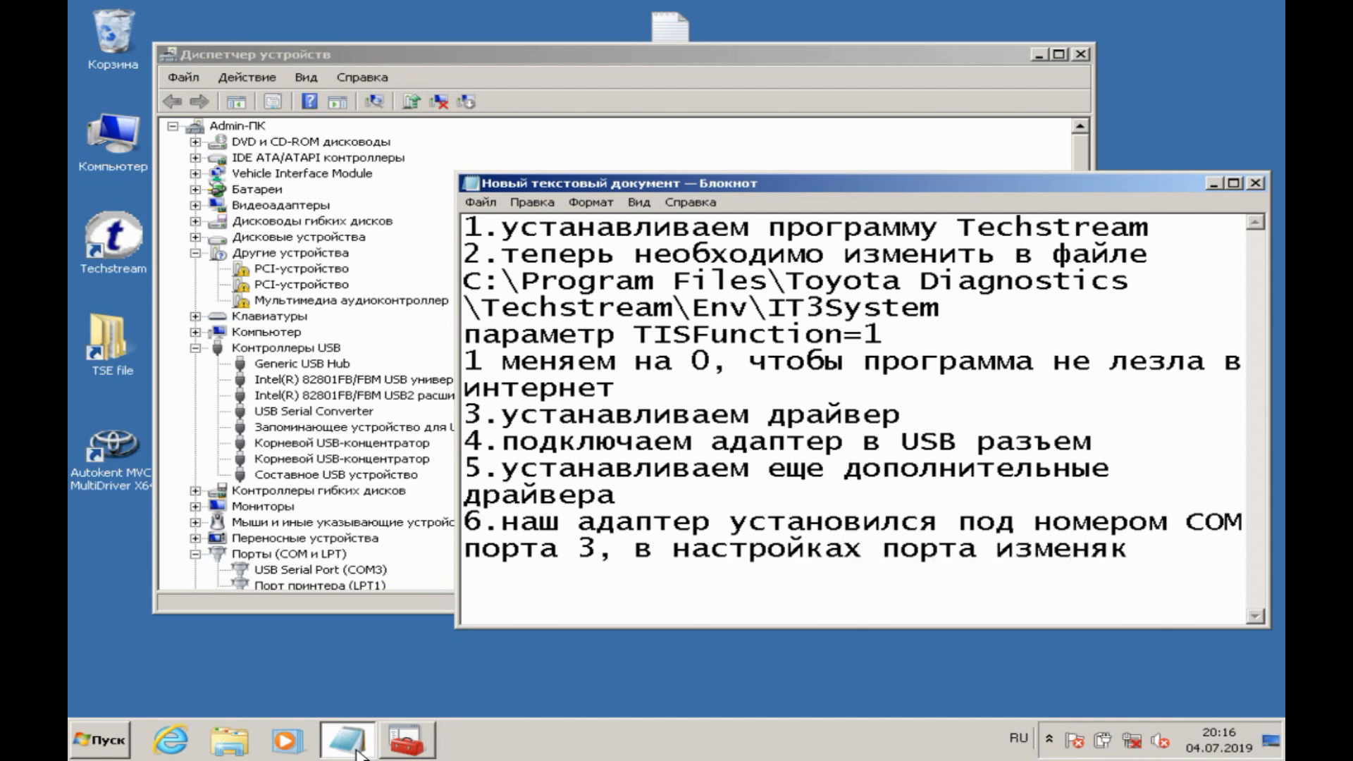
Step: Continue line 6 with ", в настройках порта изменяем время отклика на 1мс, чтобы устройство работало быстрее" and minimize the note
key(BackSpace)
text(ем врем)
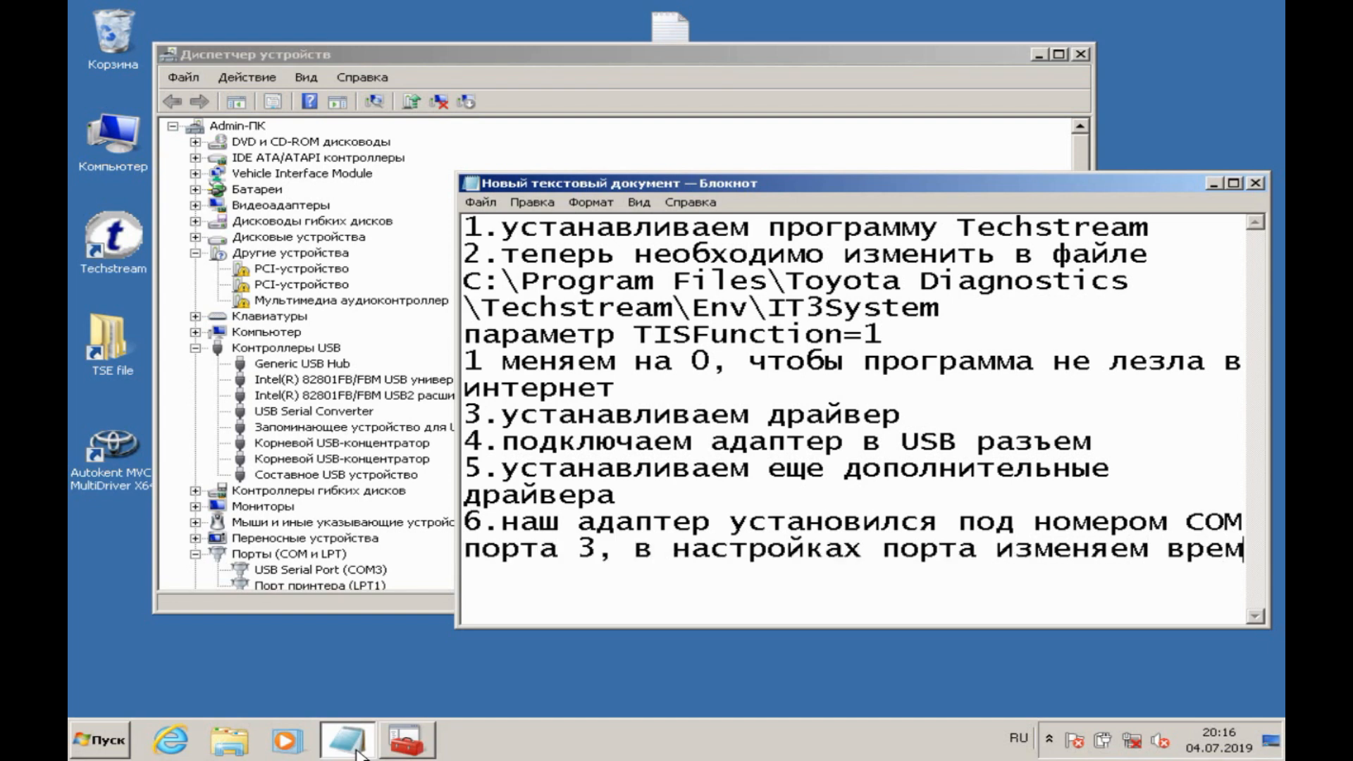
text(я отклика)
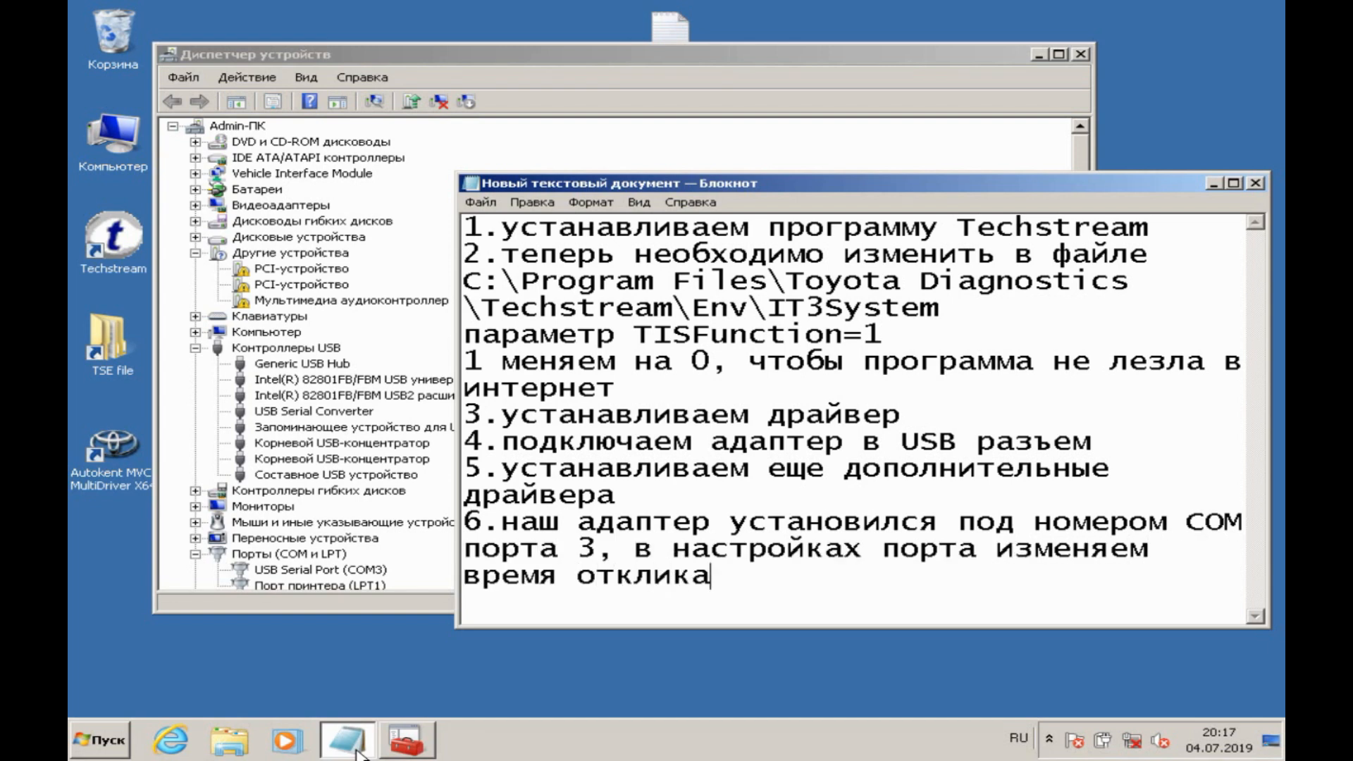
text( на 1мс, чтобы устро)
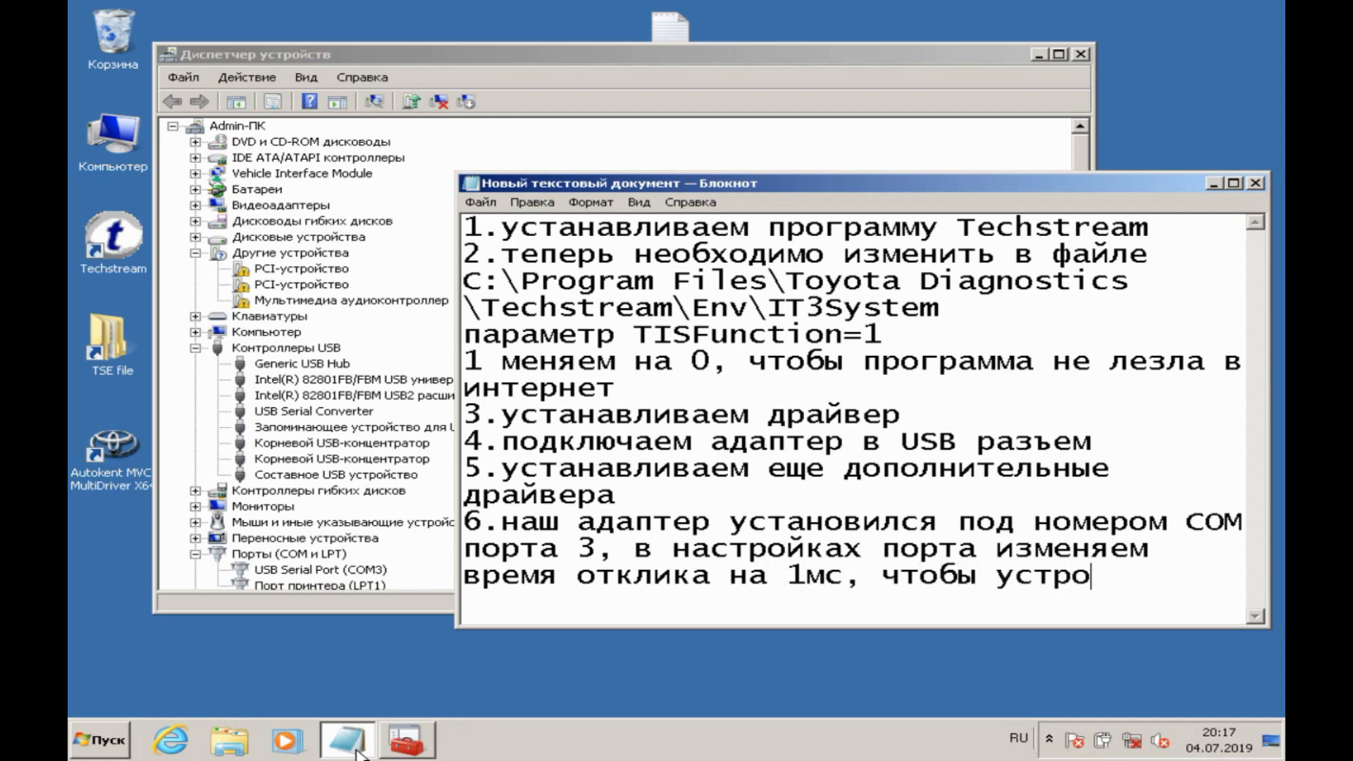
text(йство работало б)
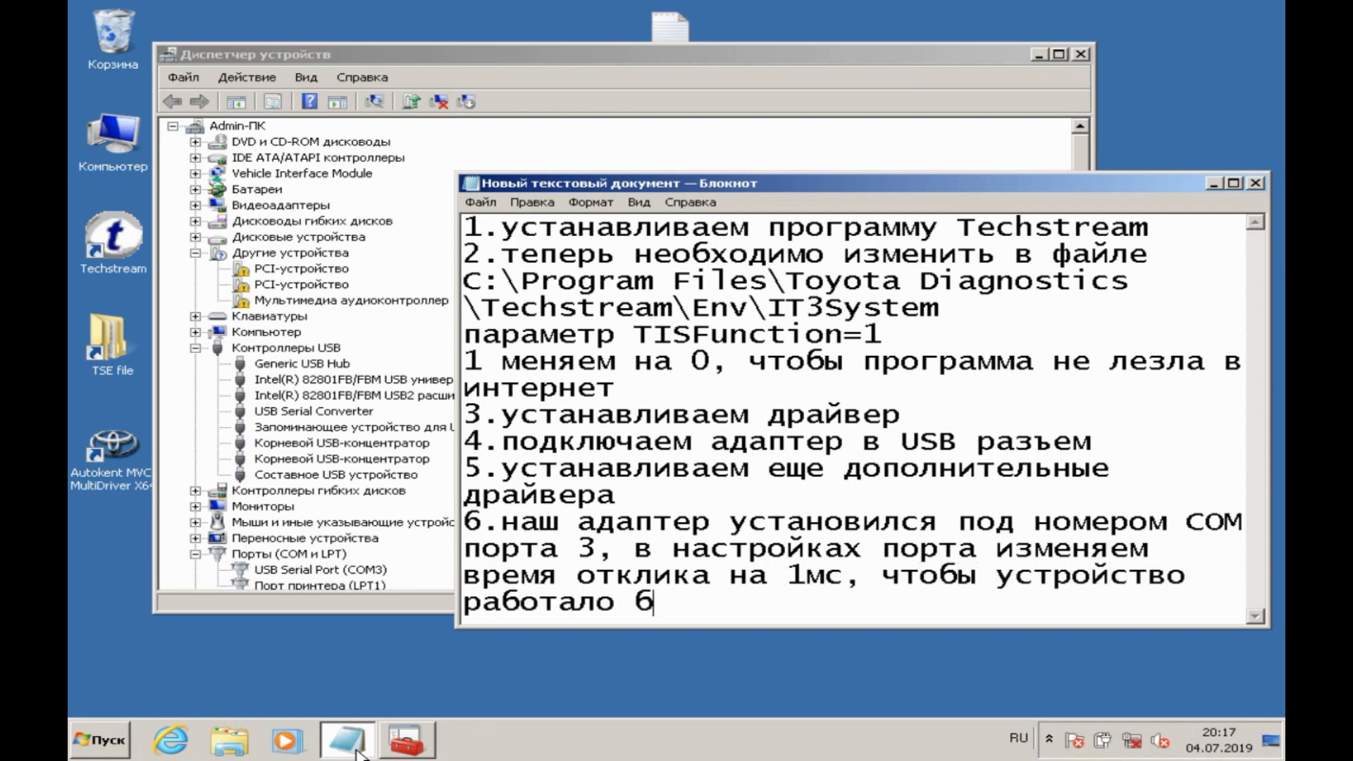
text(ыстрее)
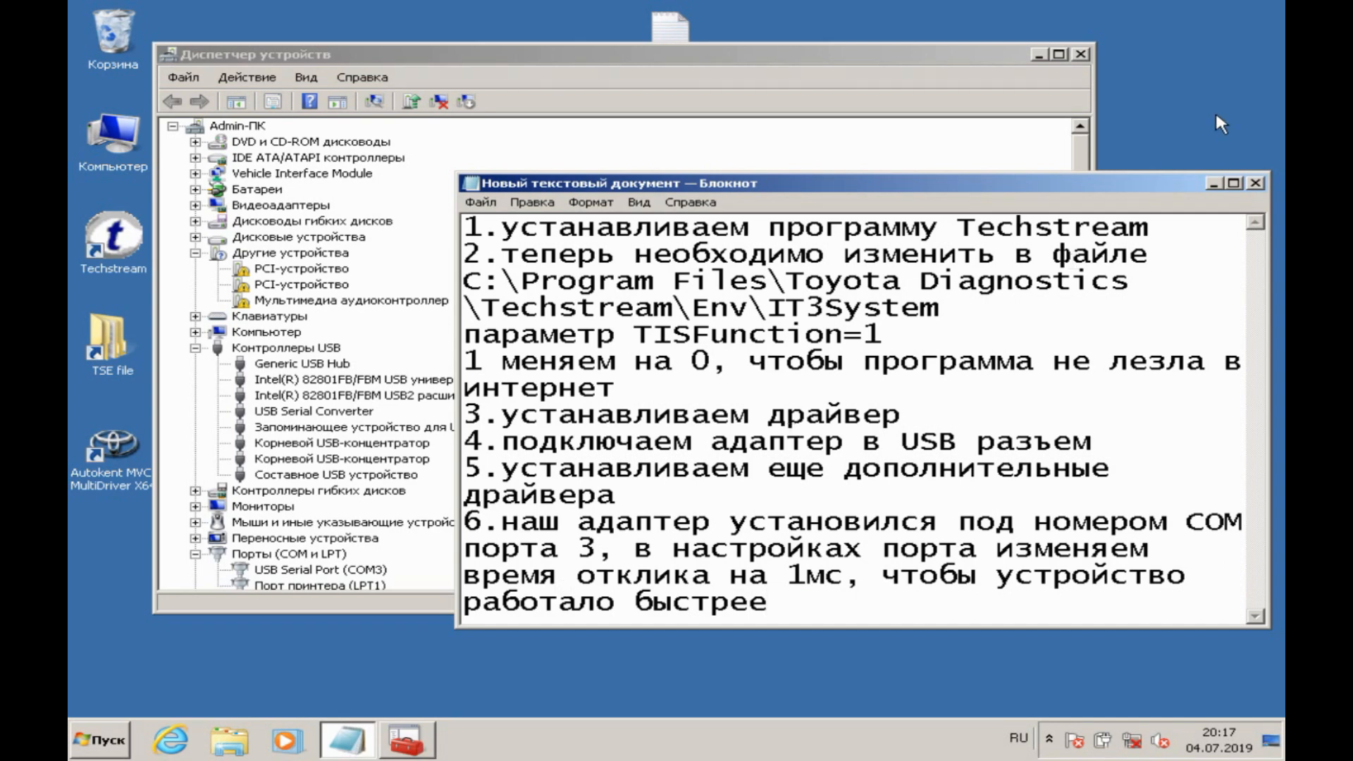
click(1211, 184)
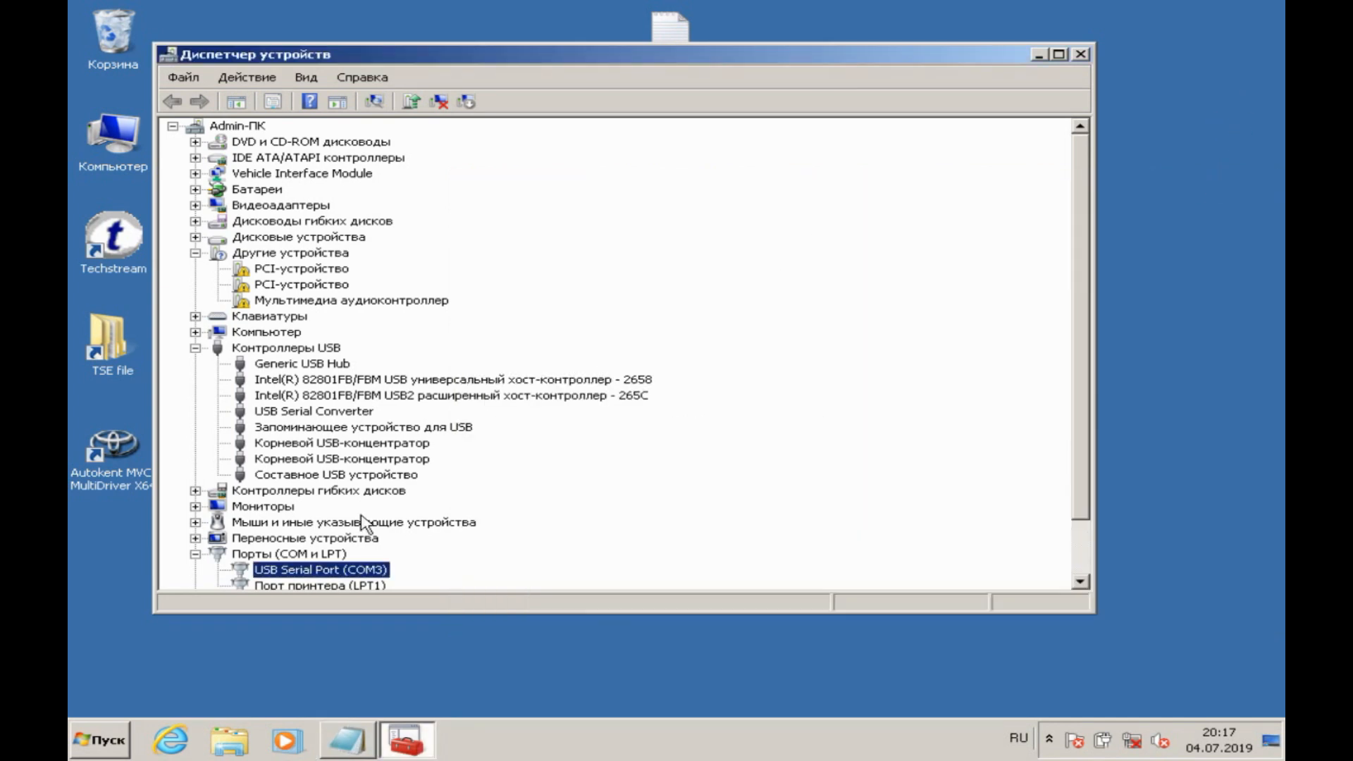
Step: Set the waiting time (Время ожидания) to 1 ms in the advanced port settings of USB Serial Port (COM3) and close Device Manager
double_click(308, 571)
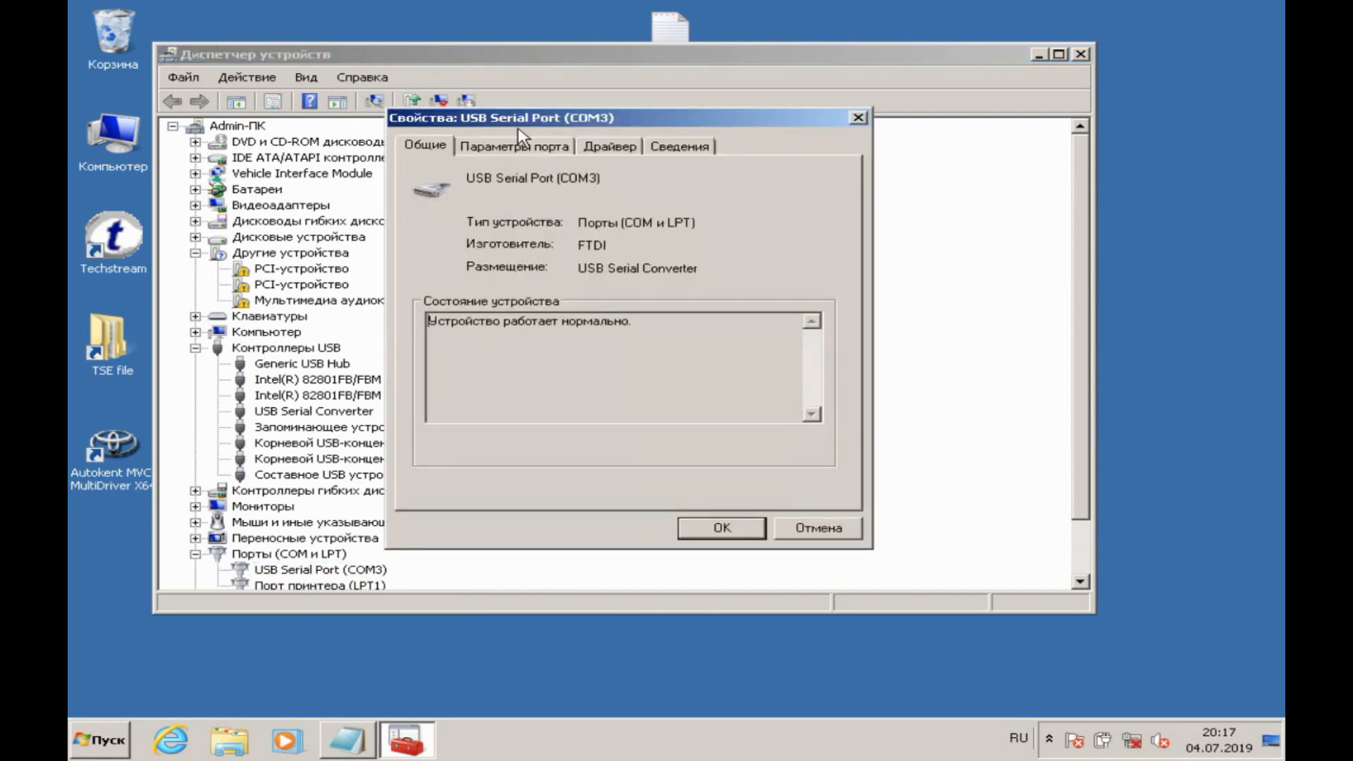
click(522, 148)
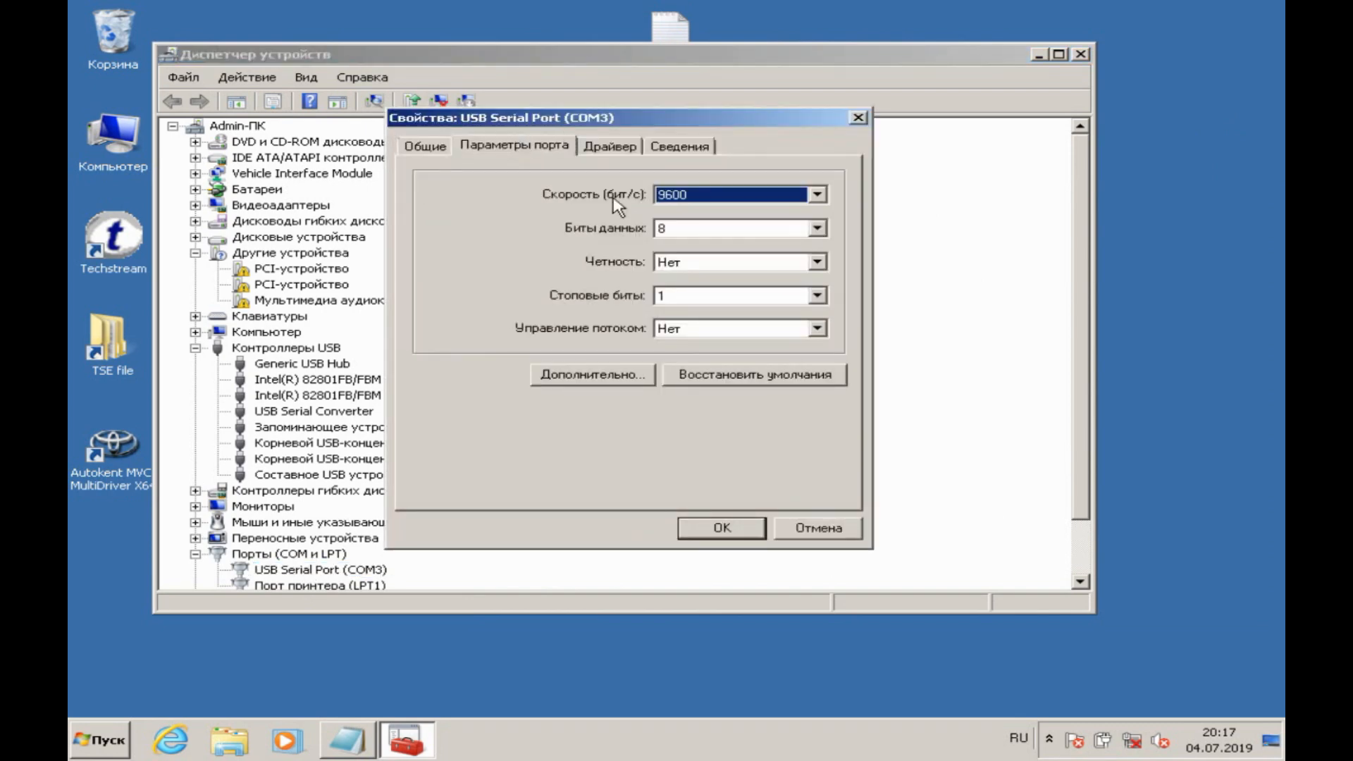
click(602, 376)
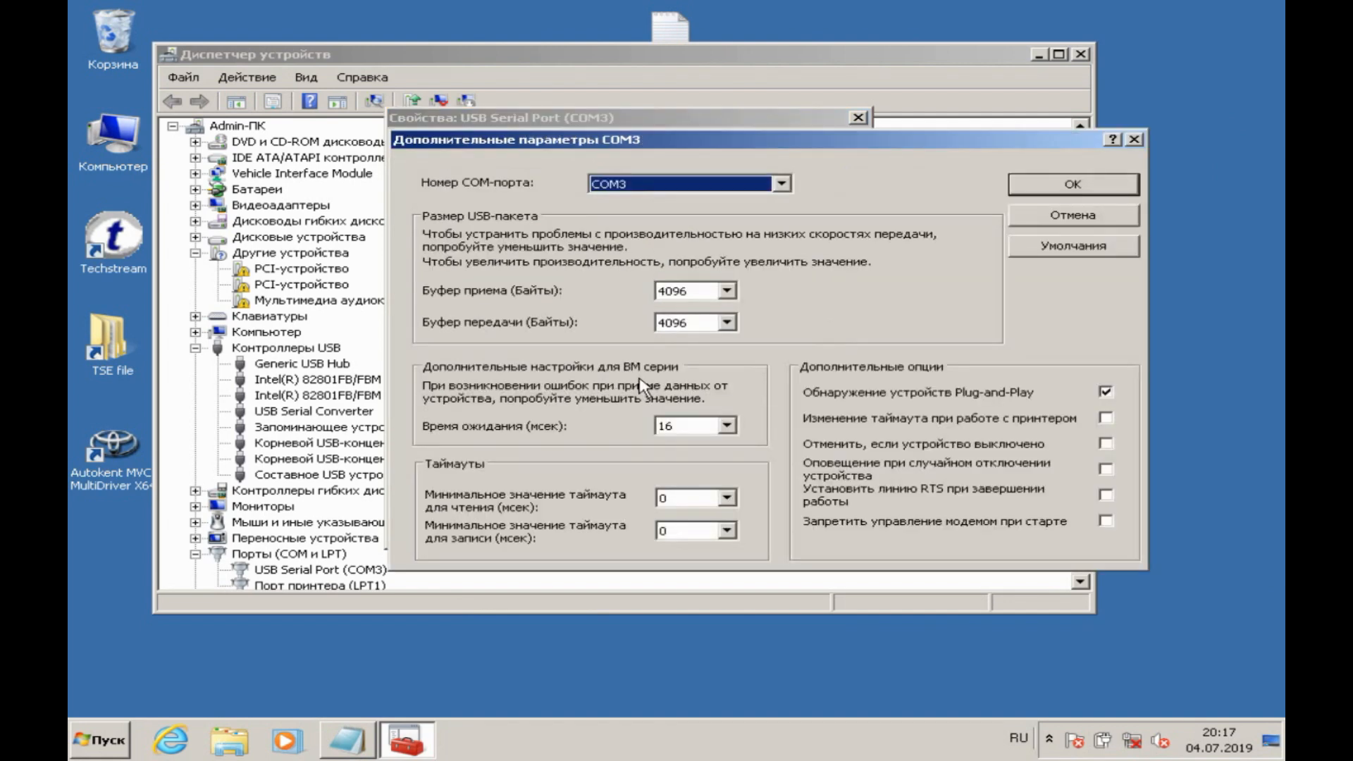
click(727, 427)
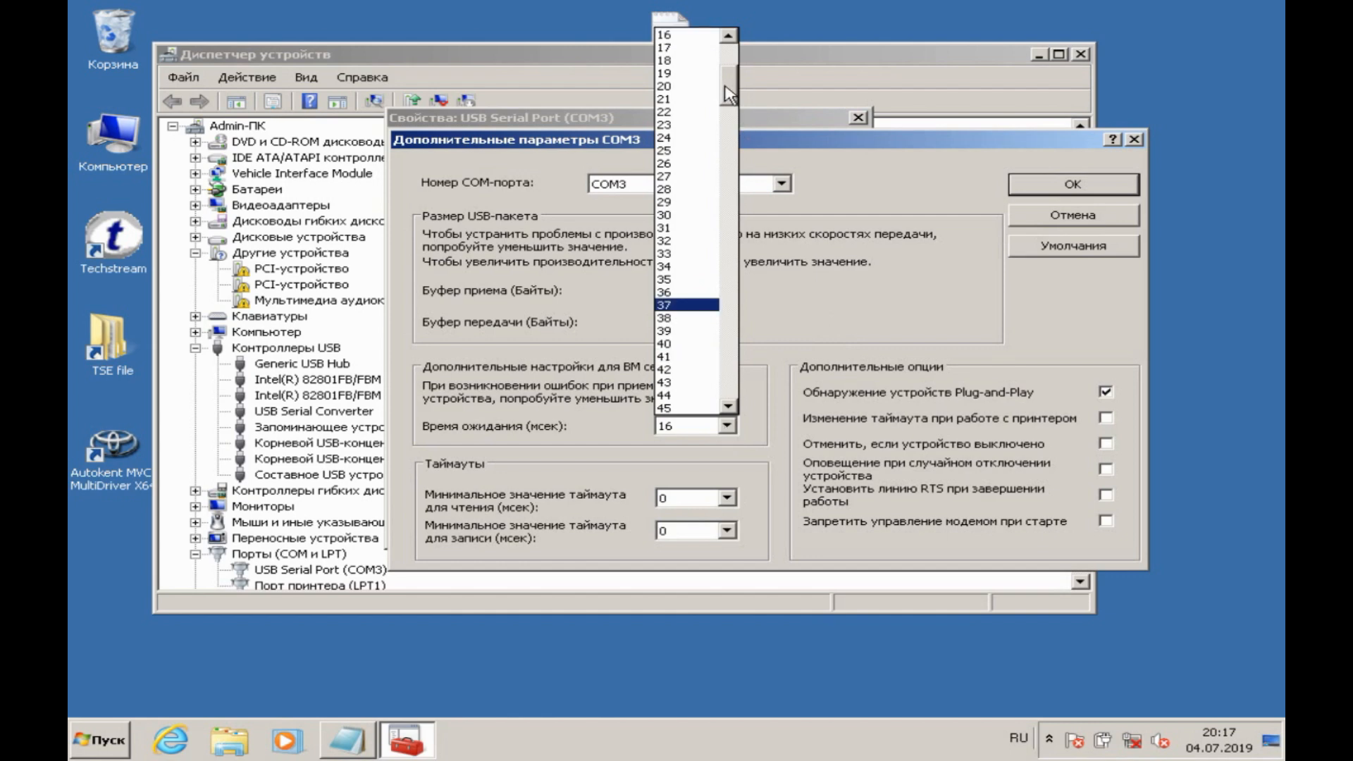
drag(729, 92, 728, 67)
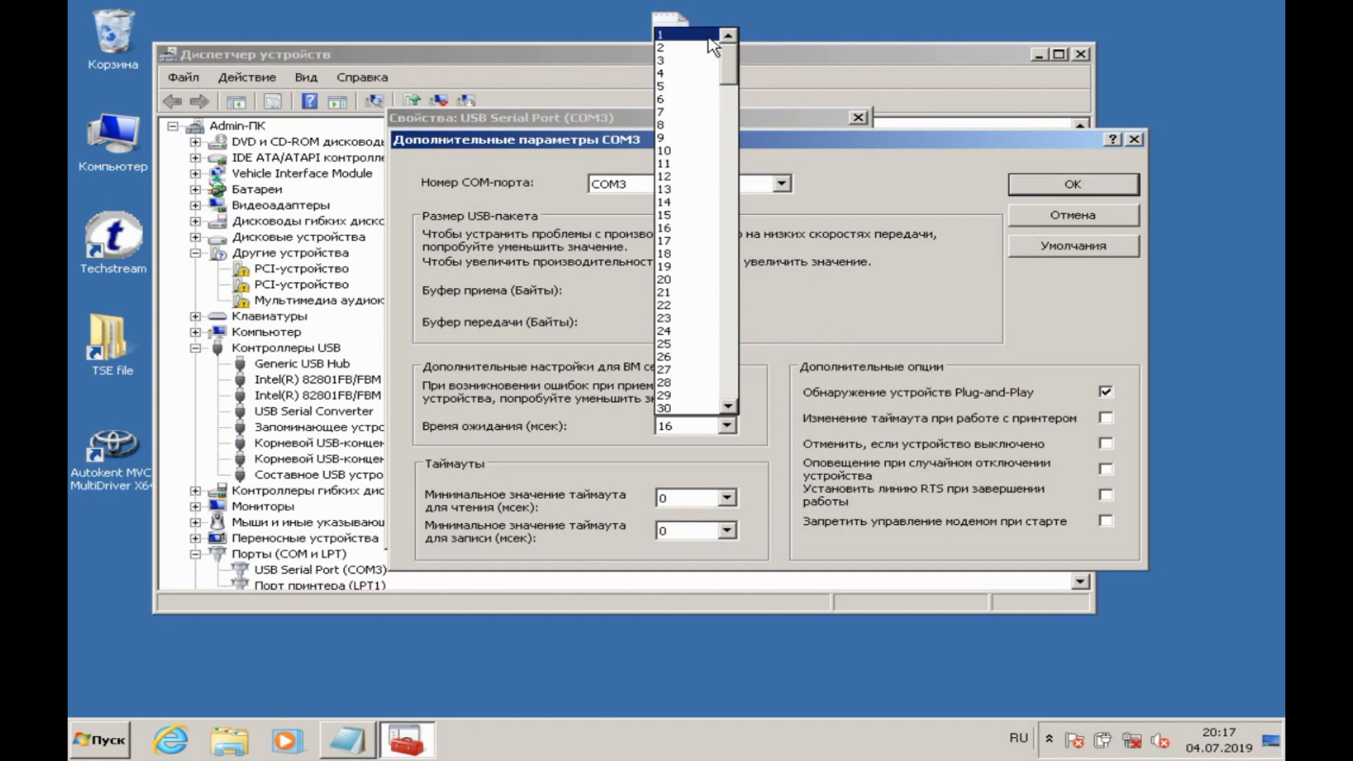
click(709, 37)
click(1056, 188)
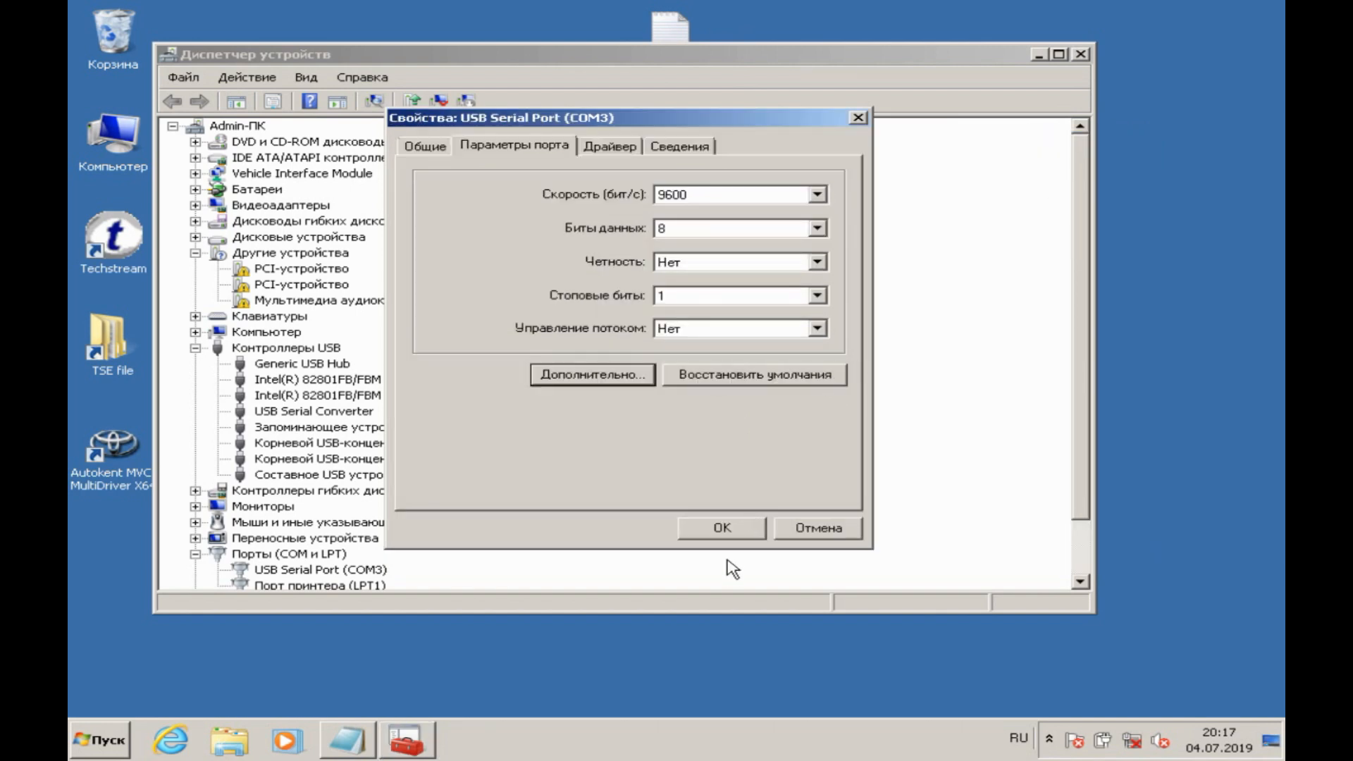
click(737, 532)
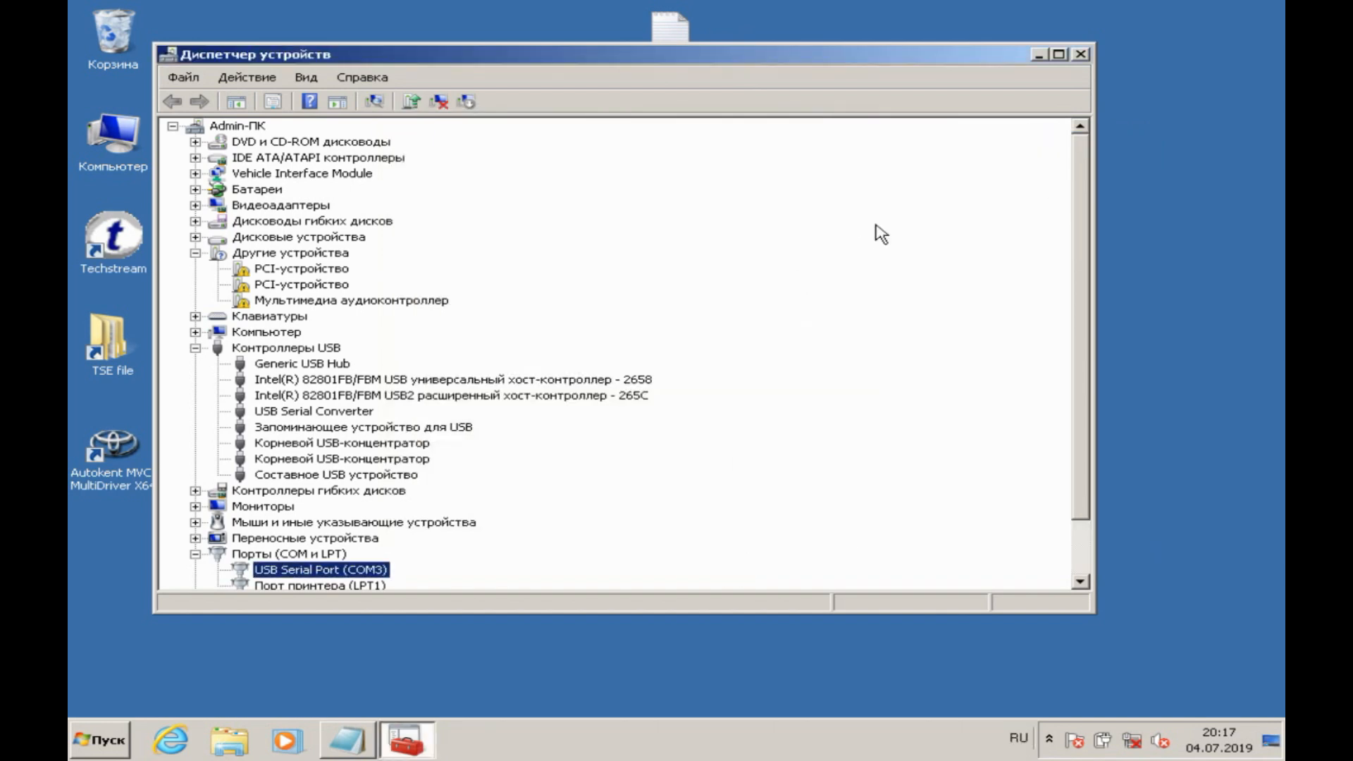
click(1081, 55)
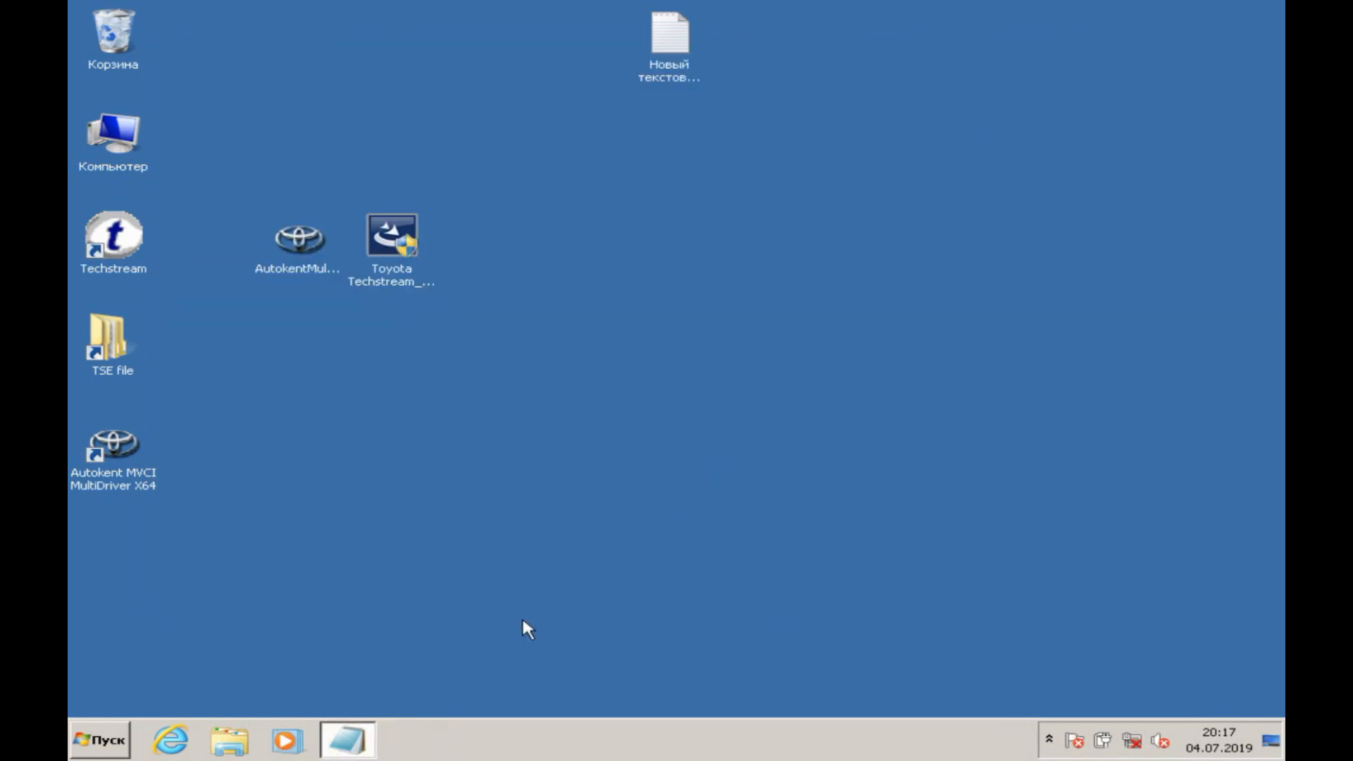
Step: Switch to the Notepad note, add "7.запускаем программу и подключаем адаптер в ОБД разъем авто" as a new line and minimize the note
click(361, 739)
key(Return)
text(7.запускае)
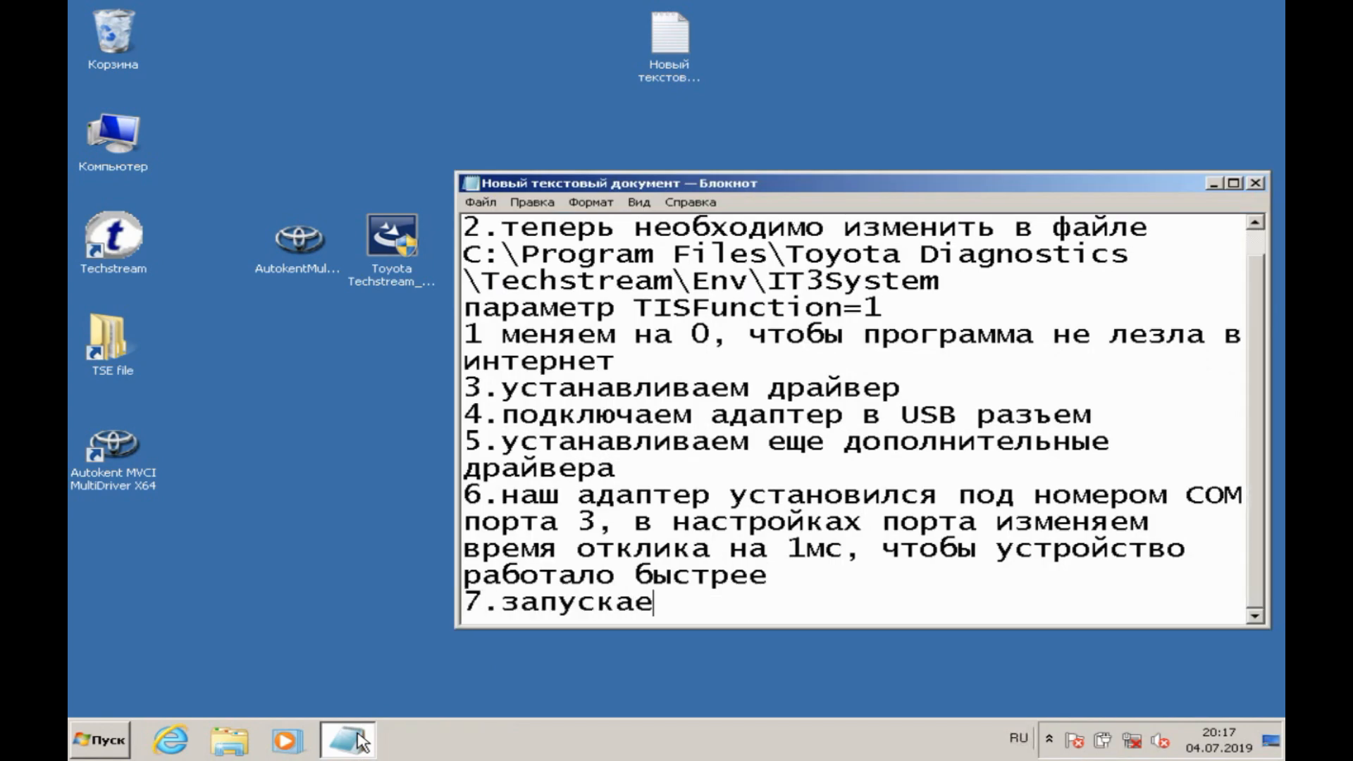
text(м программу и по)
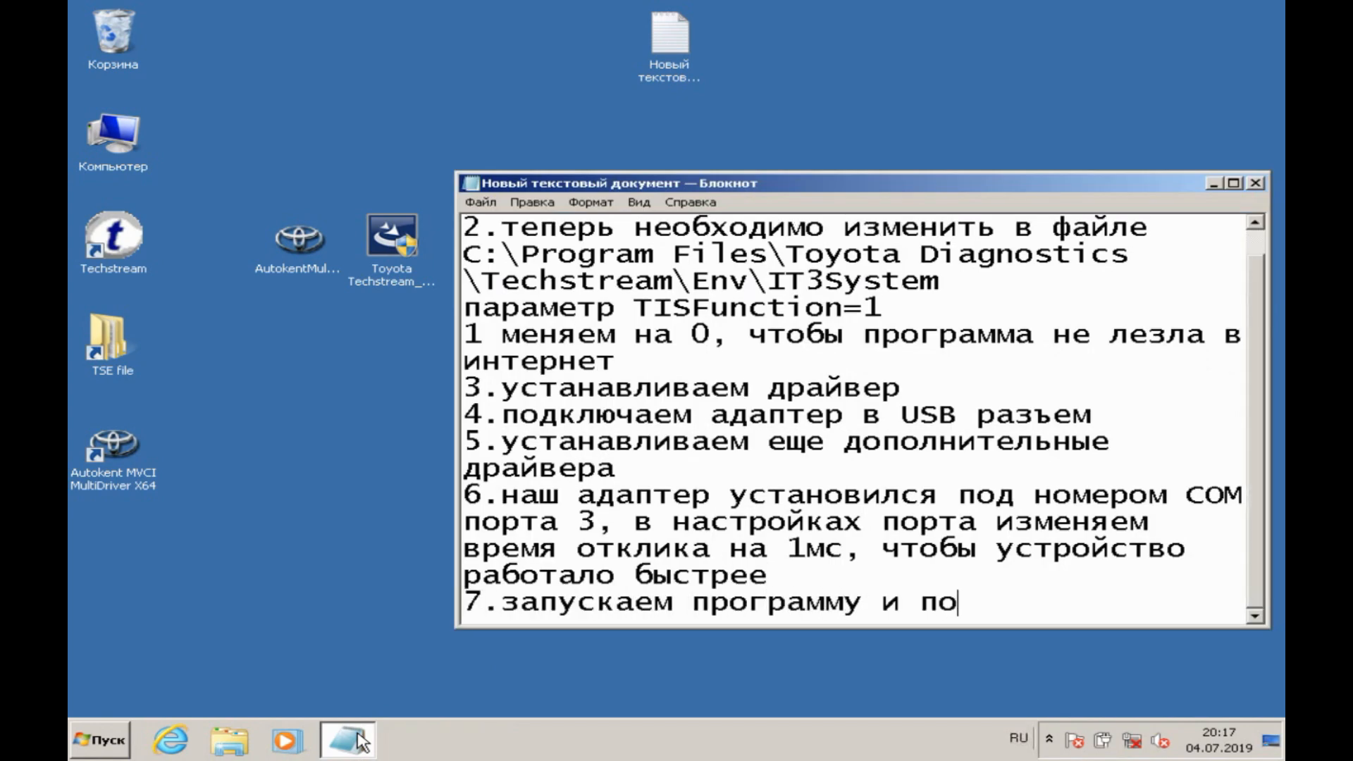
text(дключаем ада)
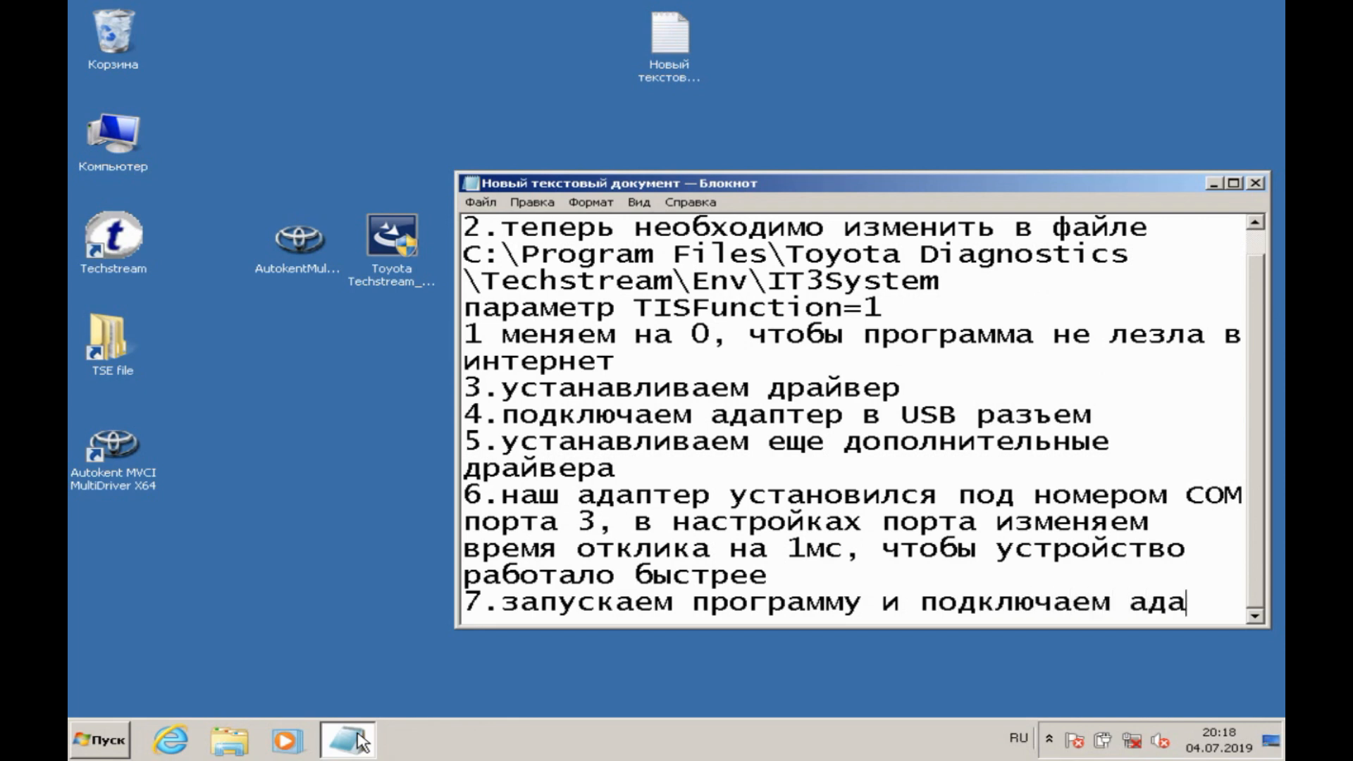
text(птер в ОБД)
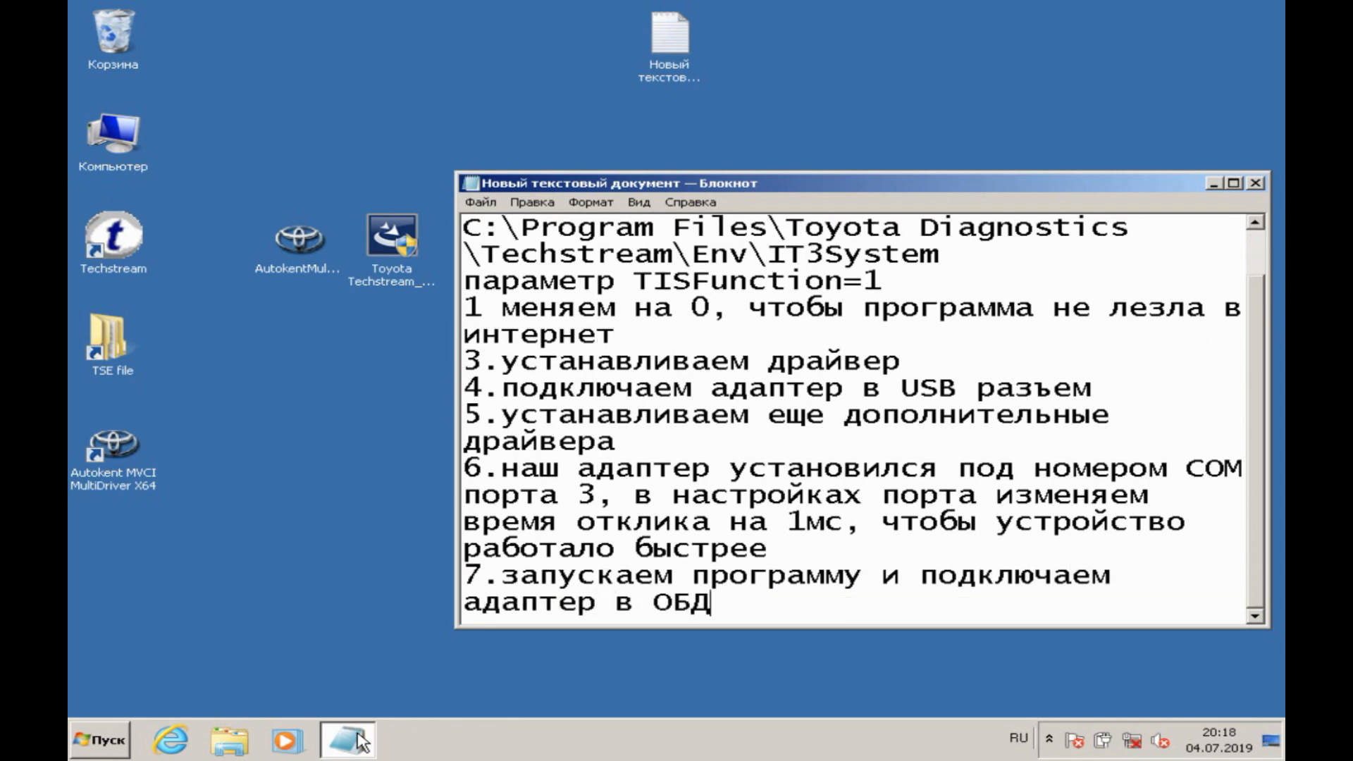
text( разъем авто)
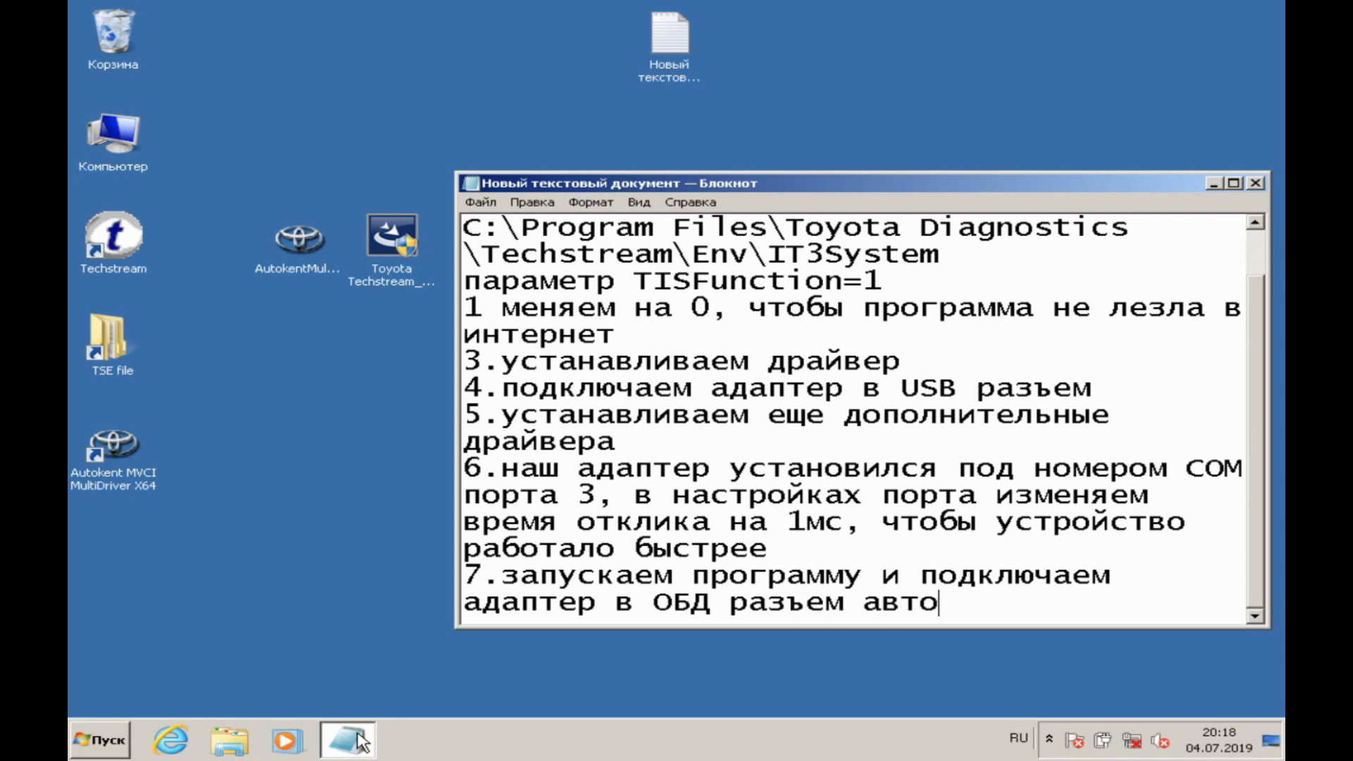
click(1213, 183)
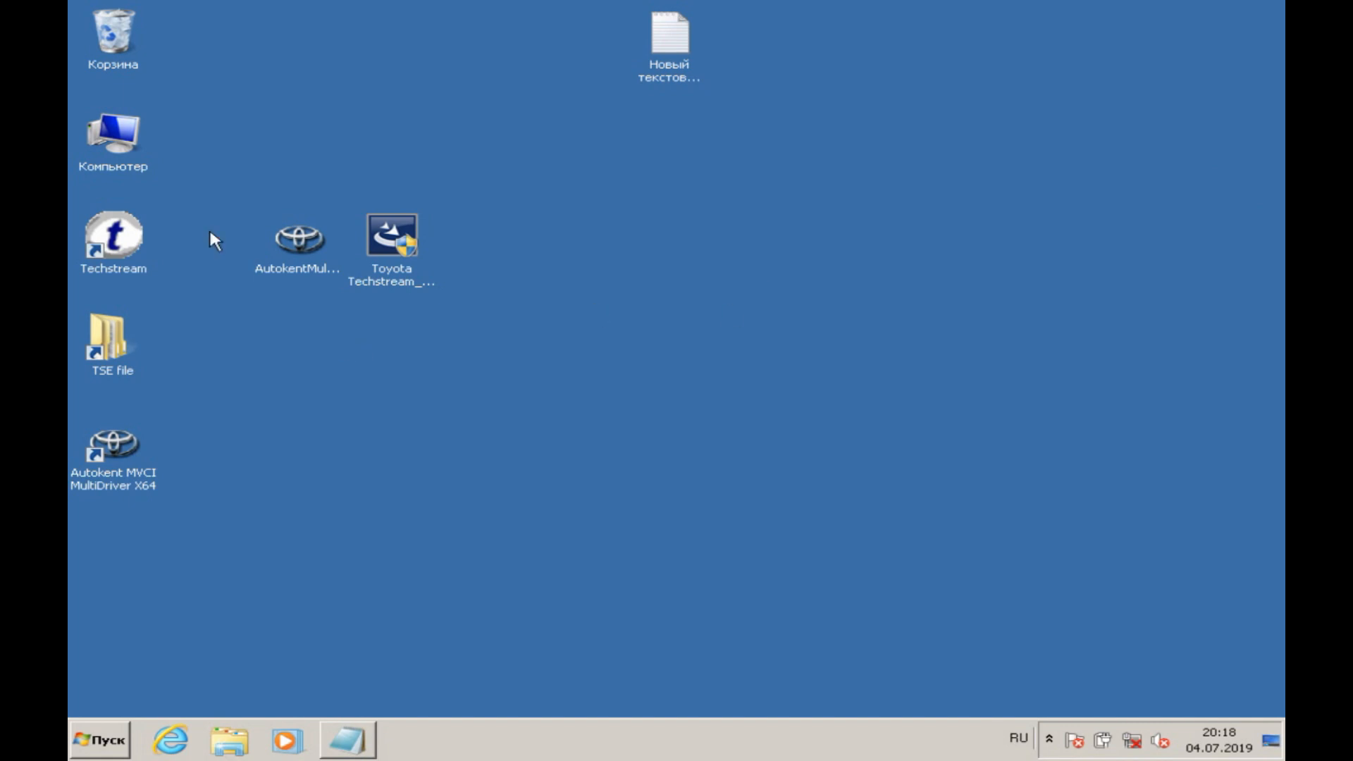
Step: Launch Techstream and configure it for the Europe area with English as the default language
click(138, 244)
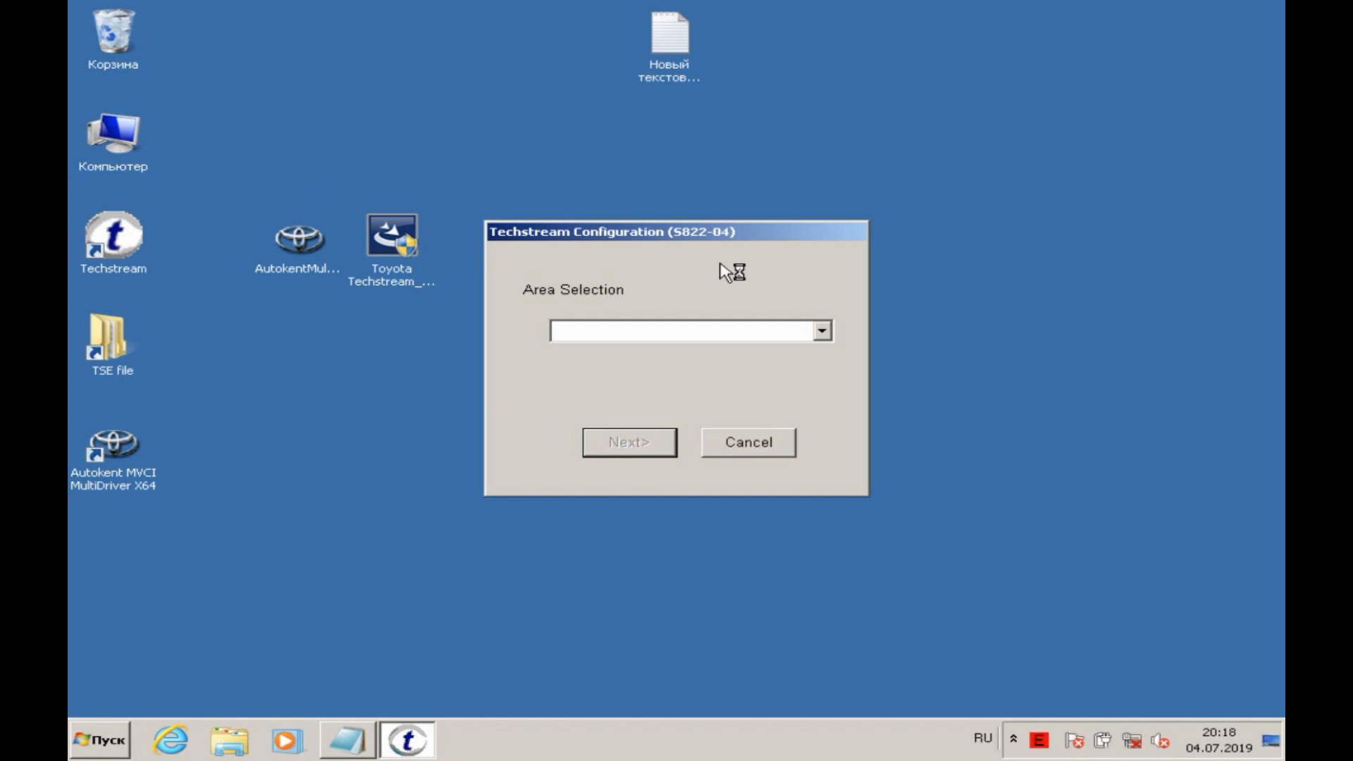
click(823, 332)
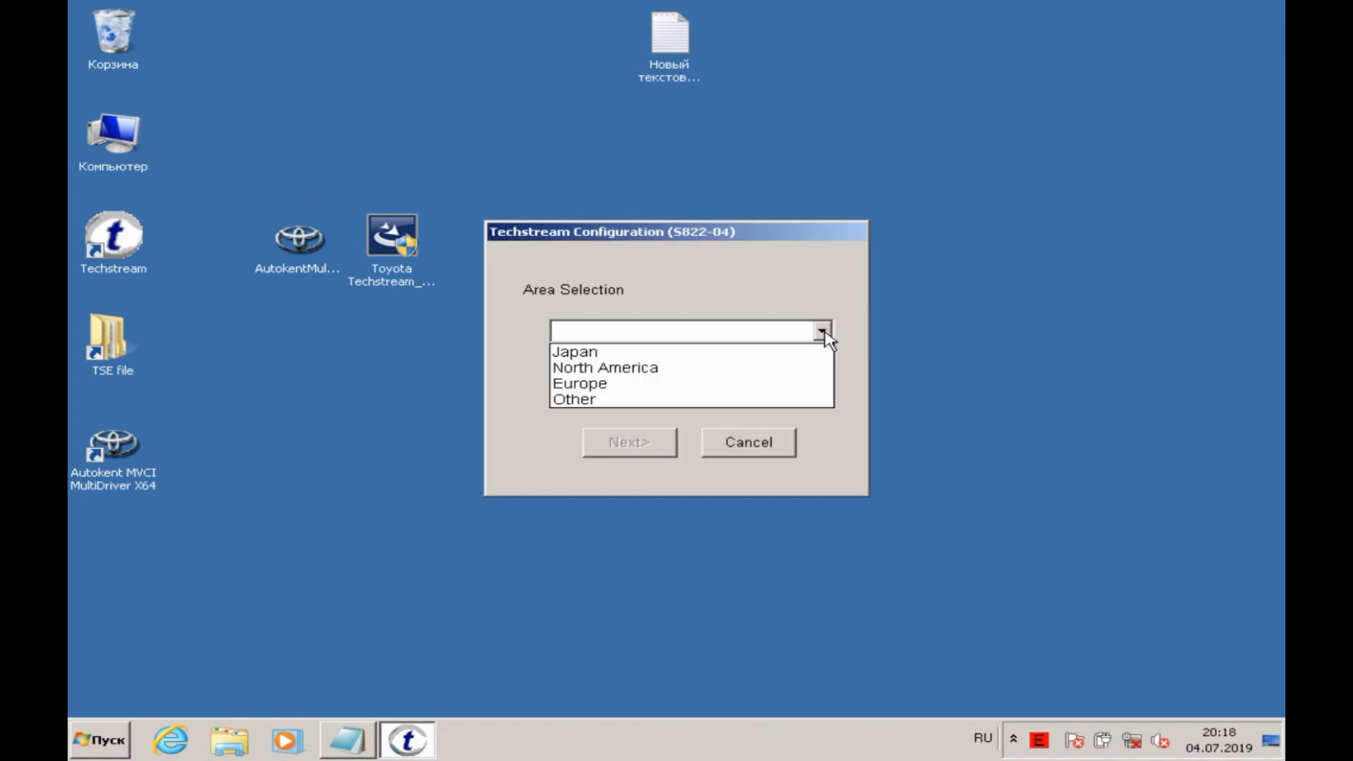
click(756, 385)
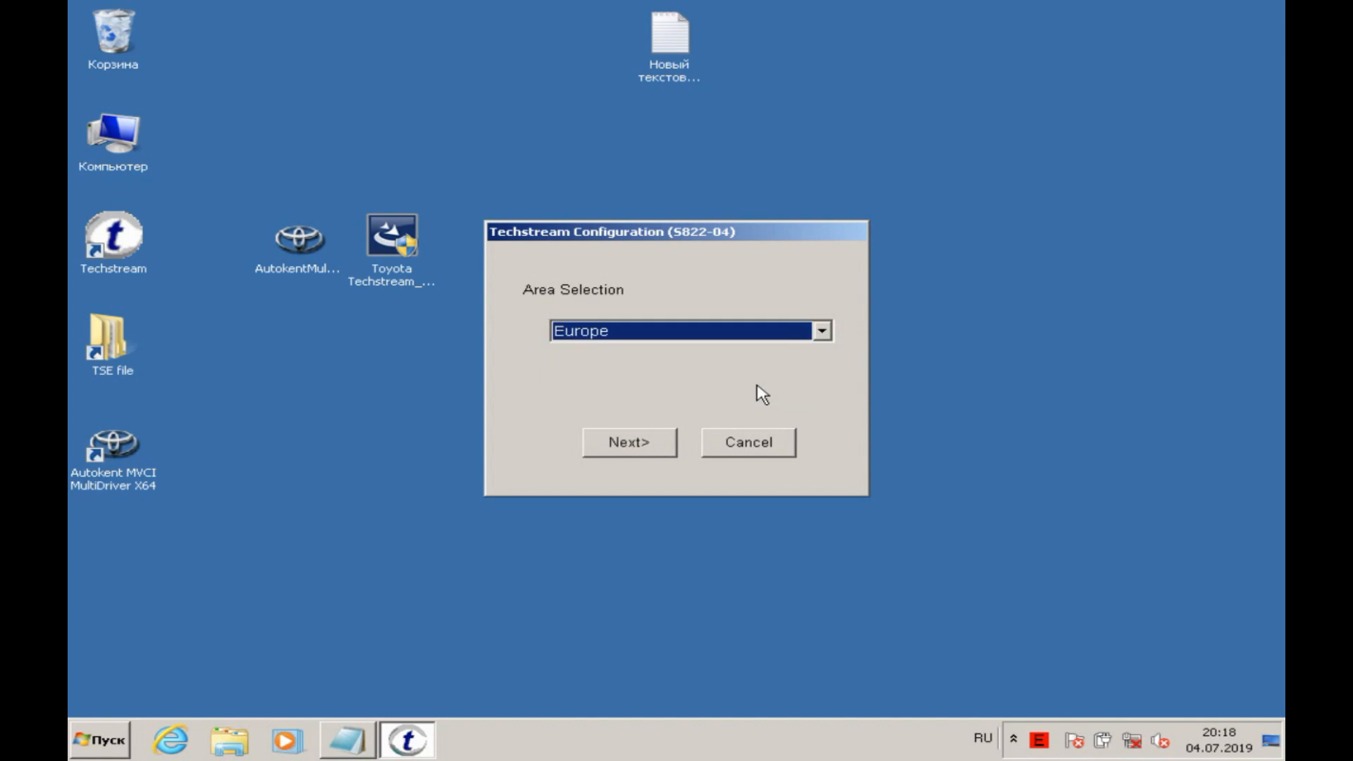
click(656, 458)
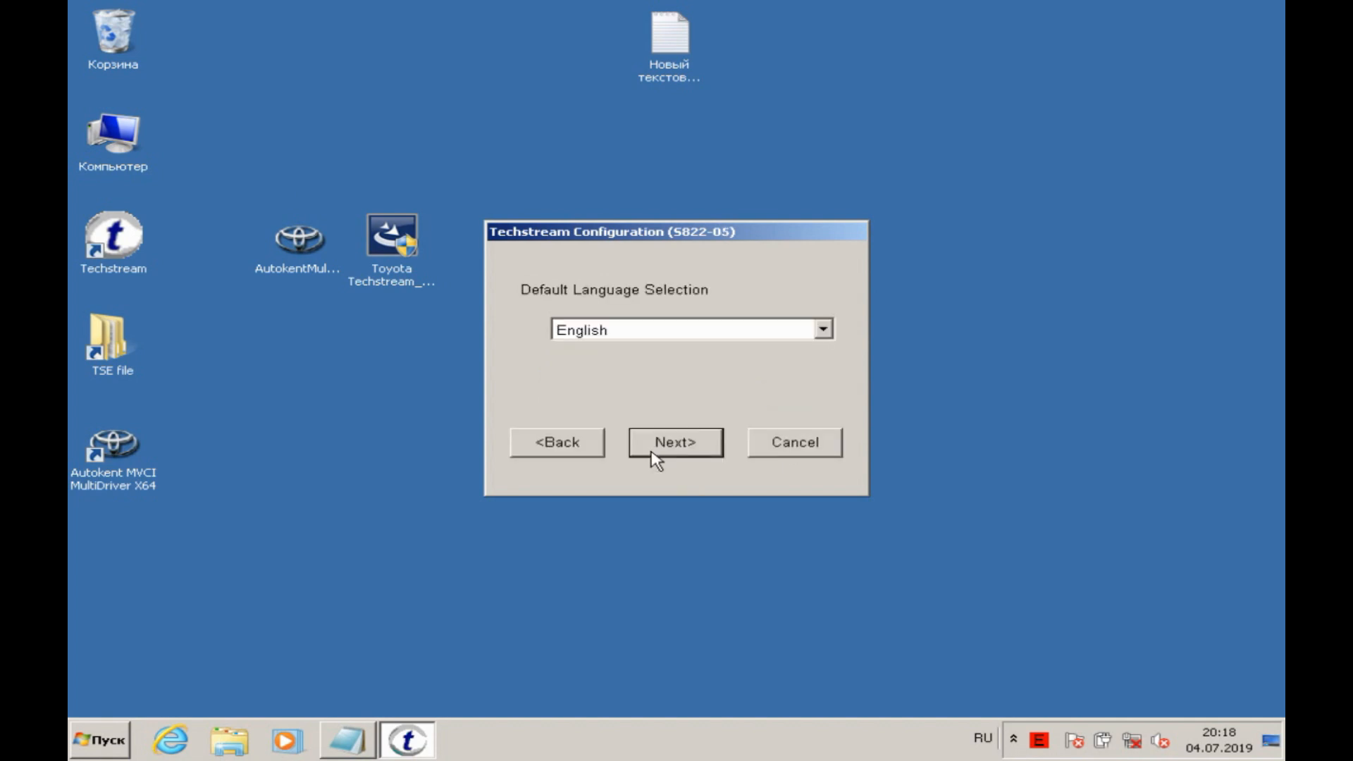
click(657, 458)
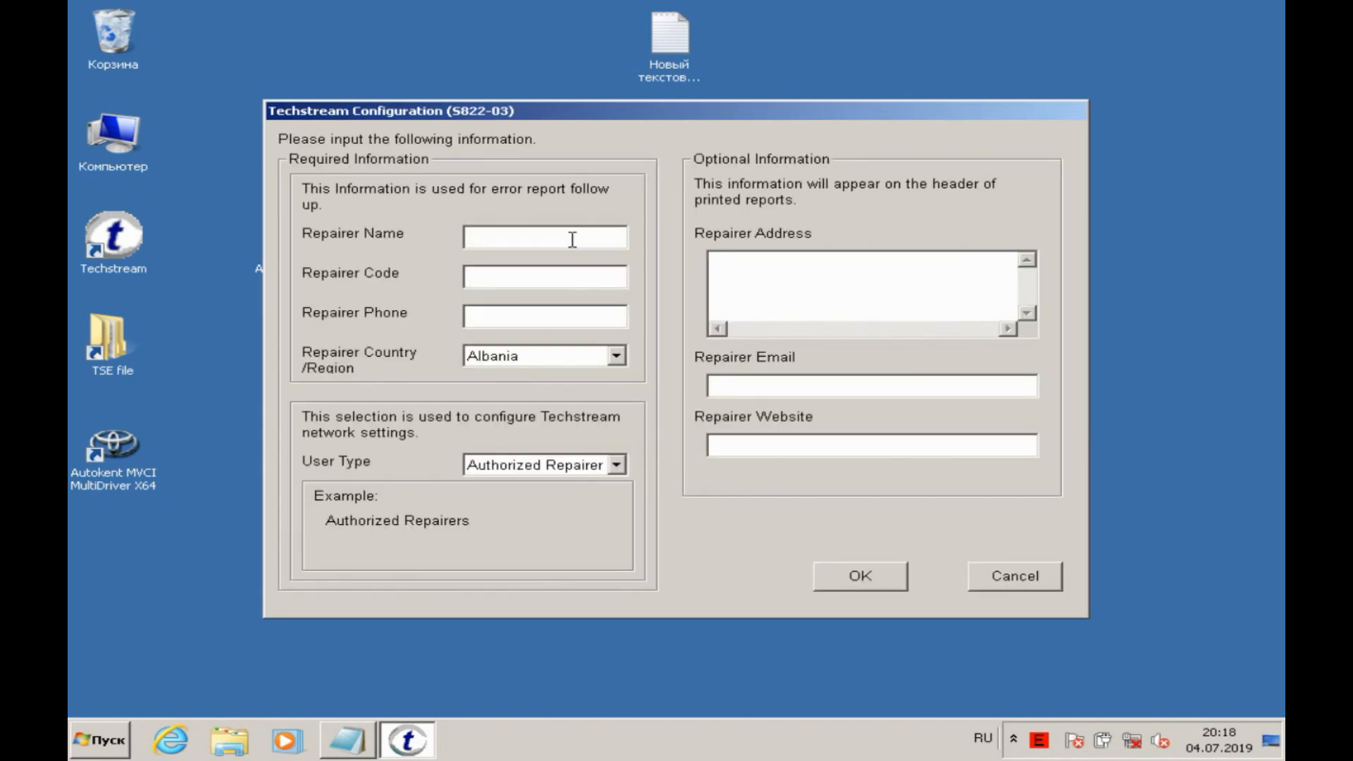
Step: Fill in the repairer's name, code and phone with arbitrary entries, set the country to Russia and confirm the Techstream configuration
text(йцукен)
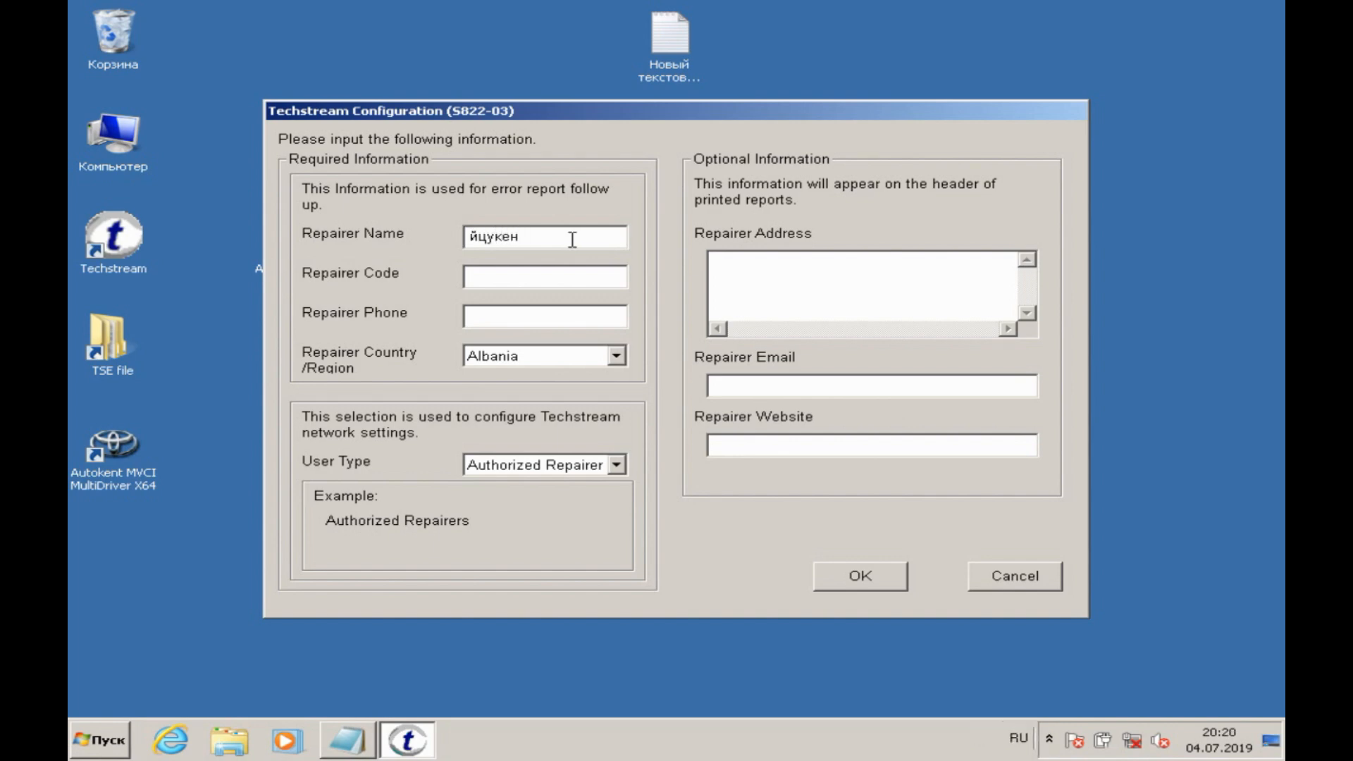
click(563, 282)
text(1111)
click(555, 315)
text(111)
click(616, 355)
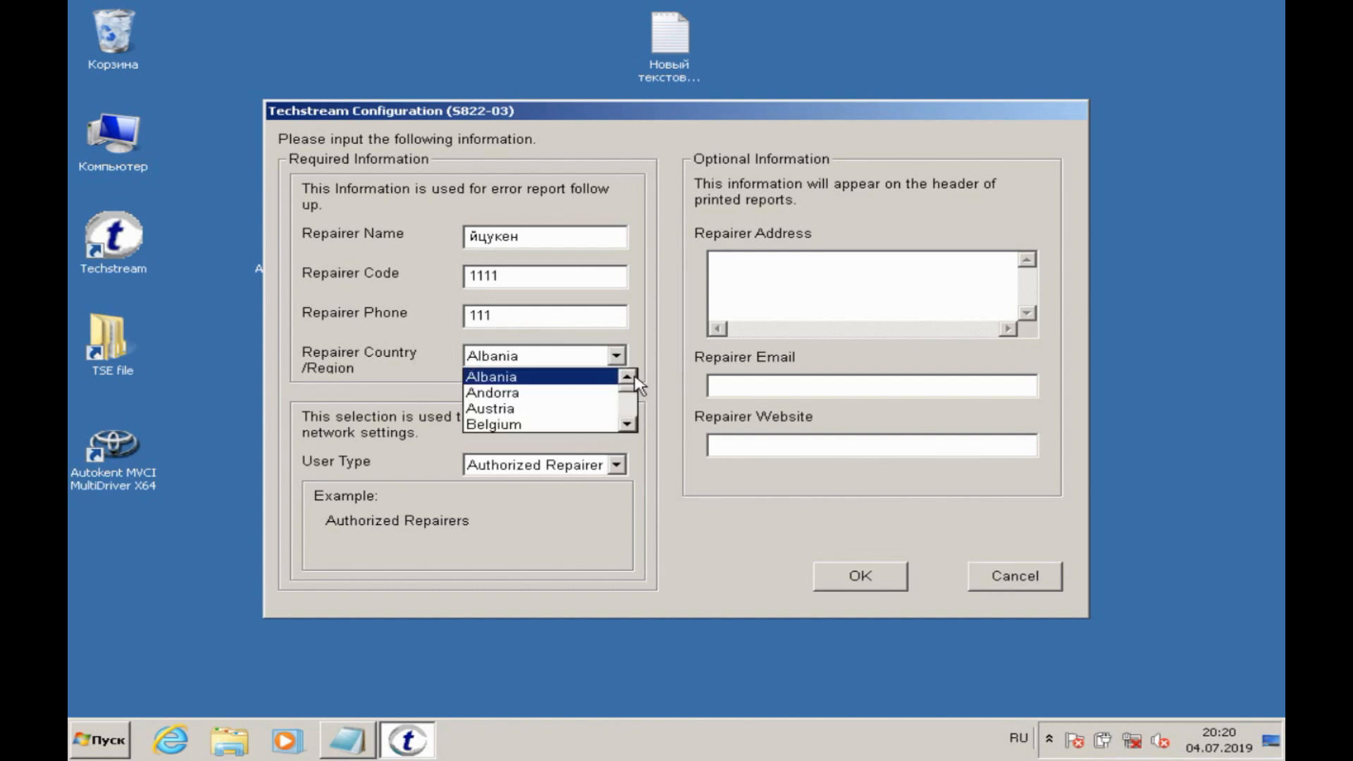
drag(634, 397, 632, 415)
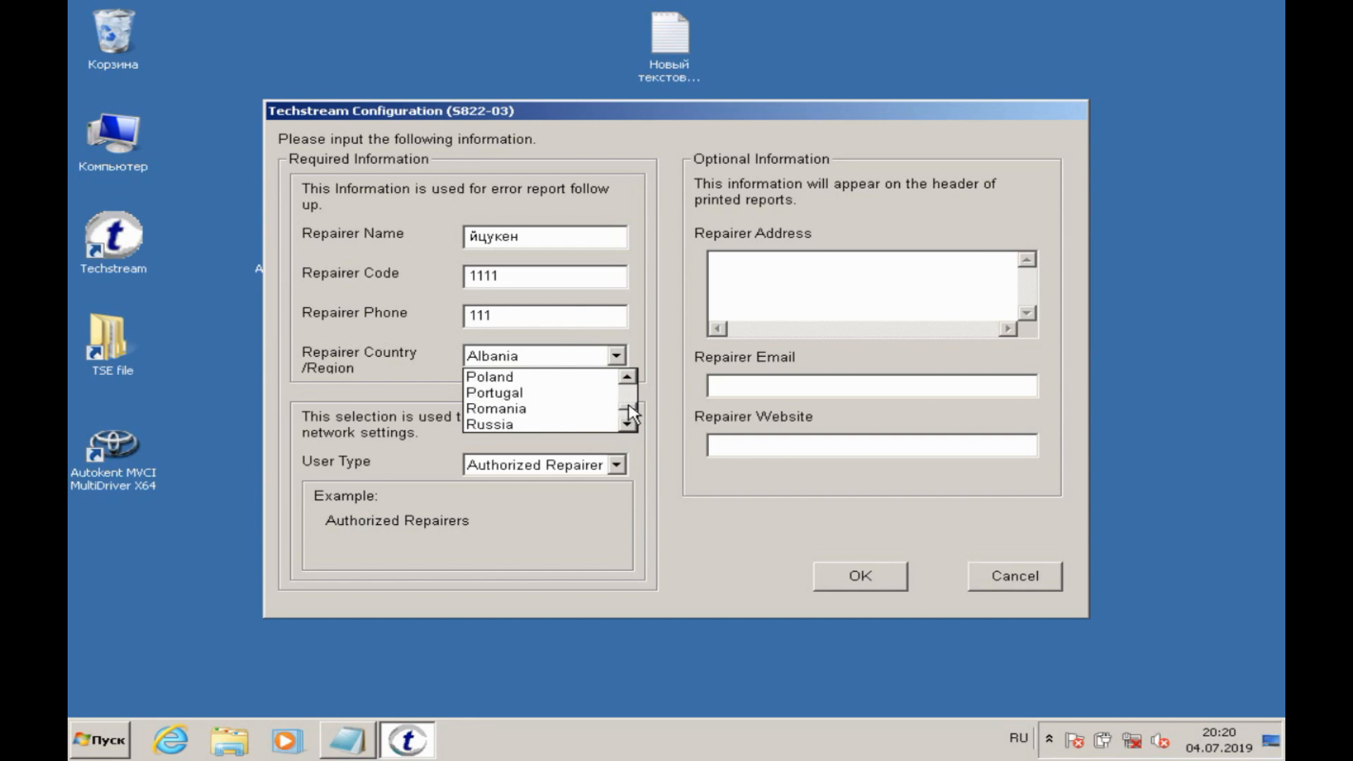
click(606, 425)
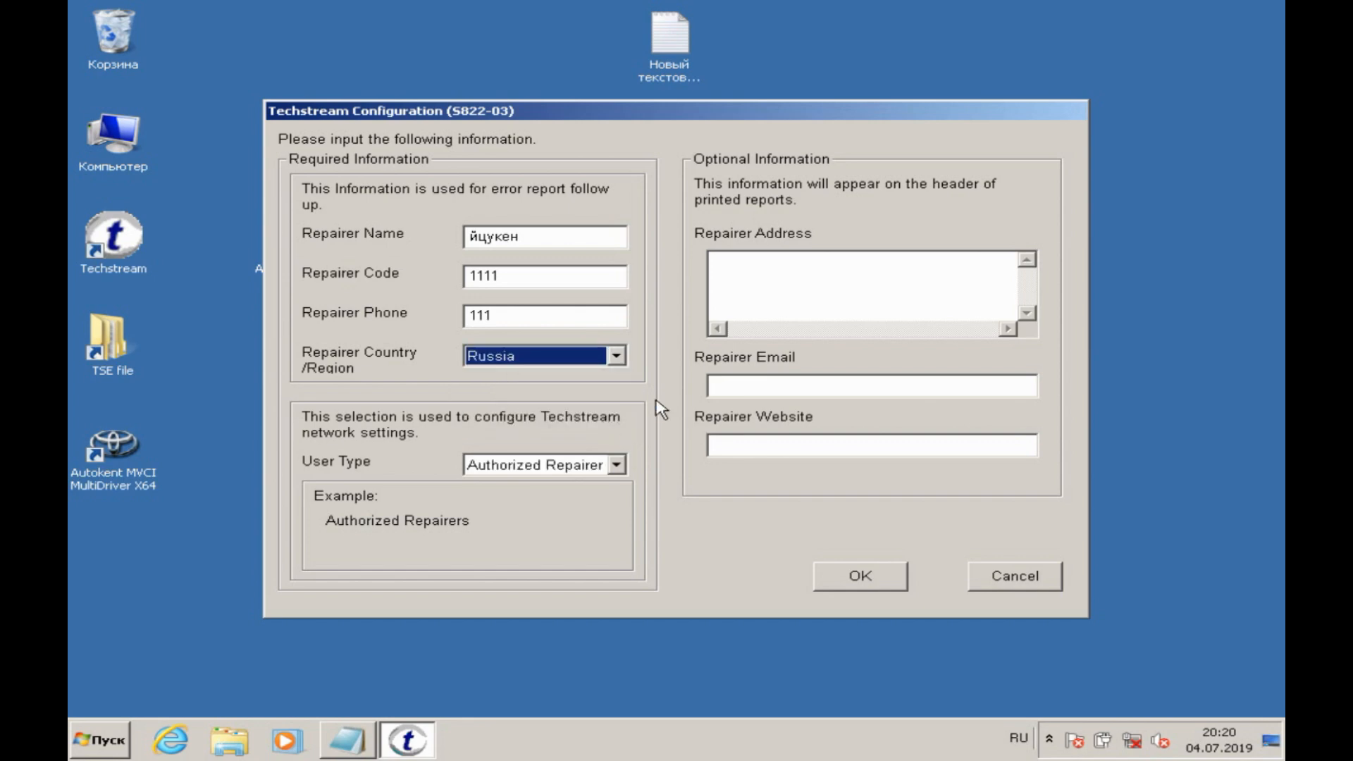
click(867, 569)
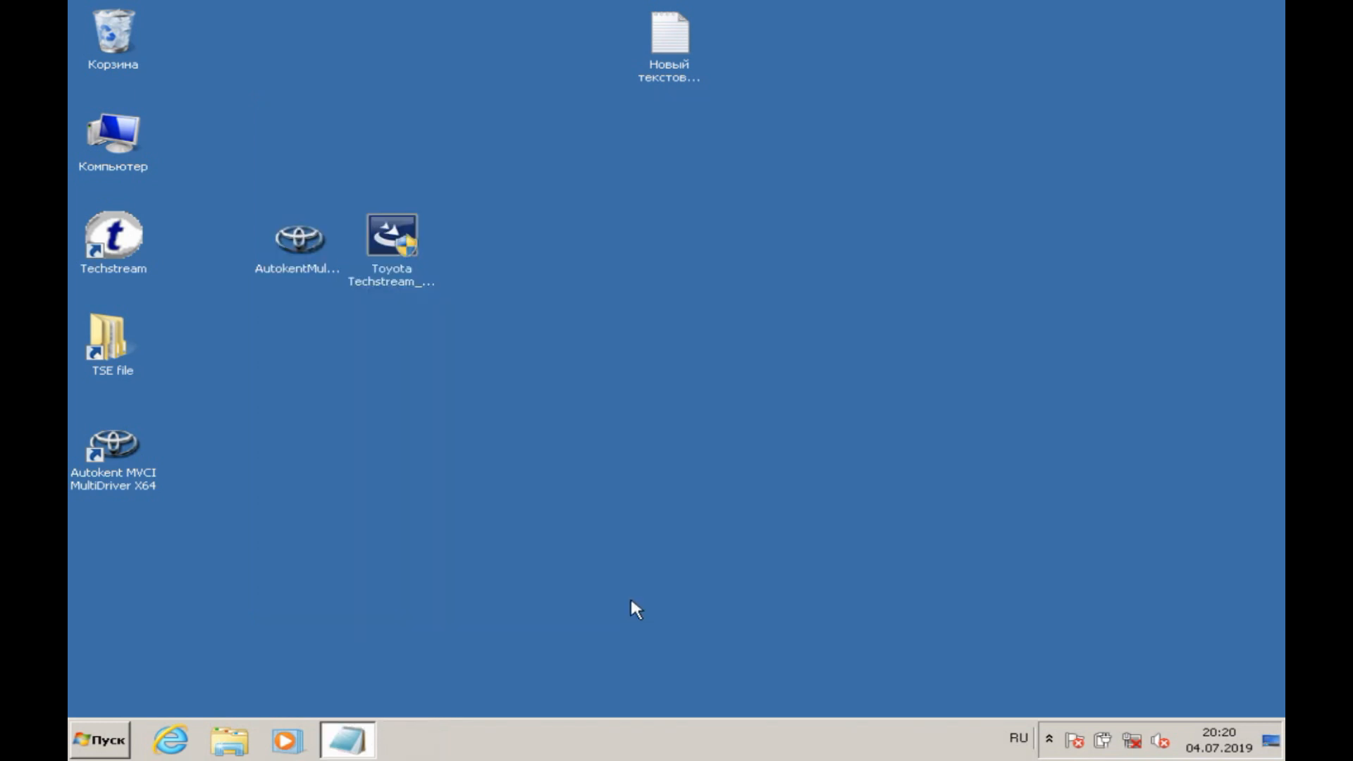
Step: Switch to the Notepad note and add the new line "8.данные при первом запуске вводим любые"
click(365, 742)
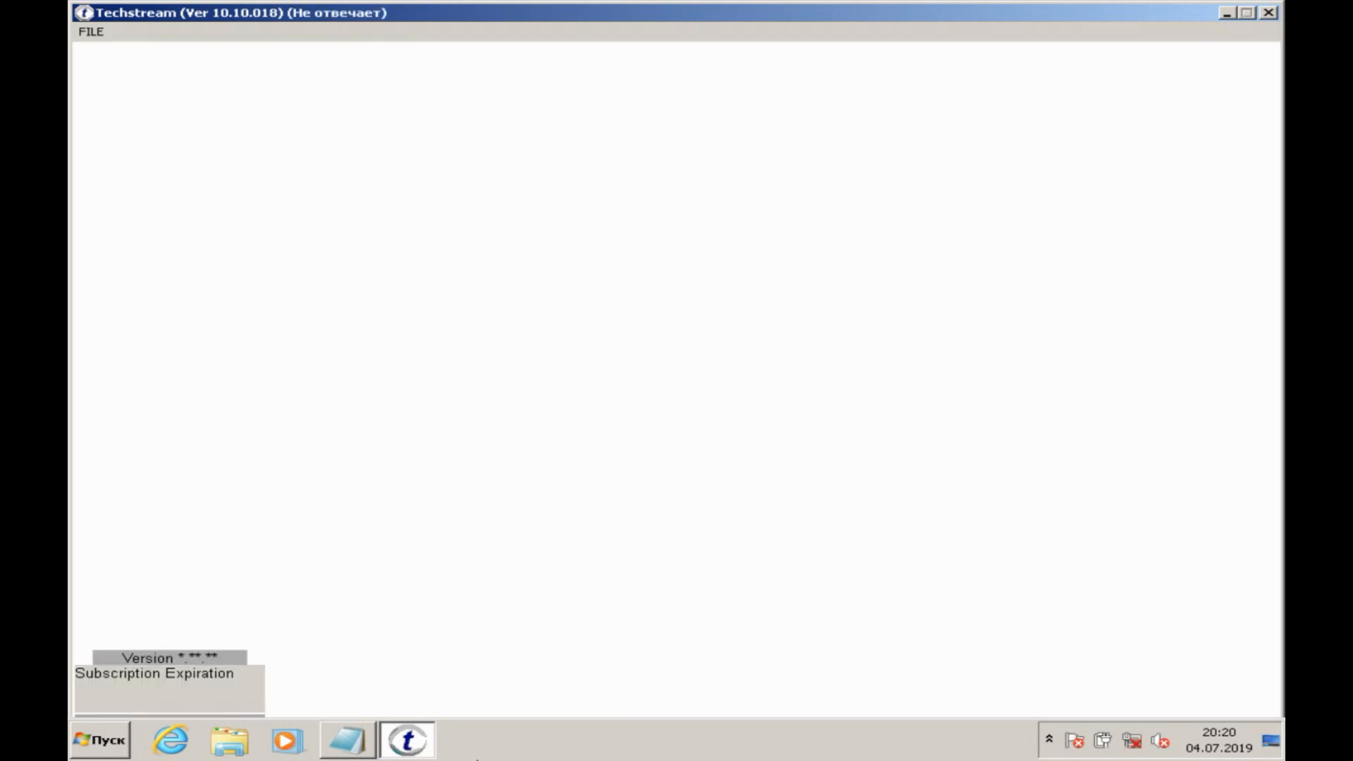
click(346, 744)
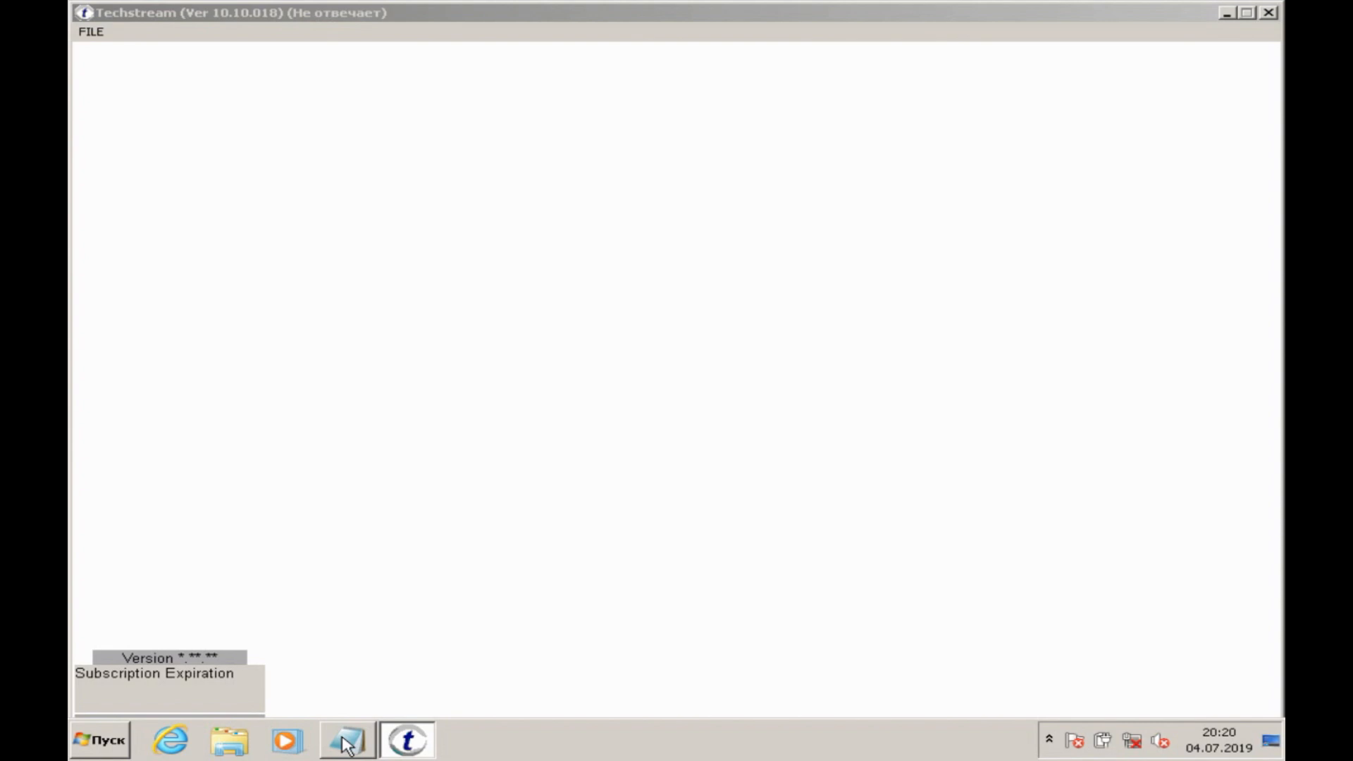
click(345, 744)
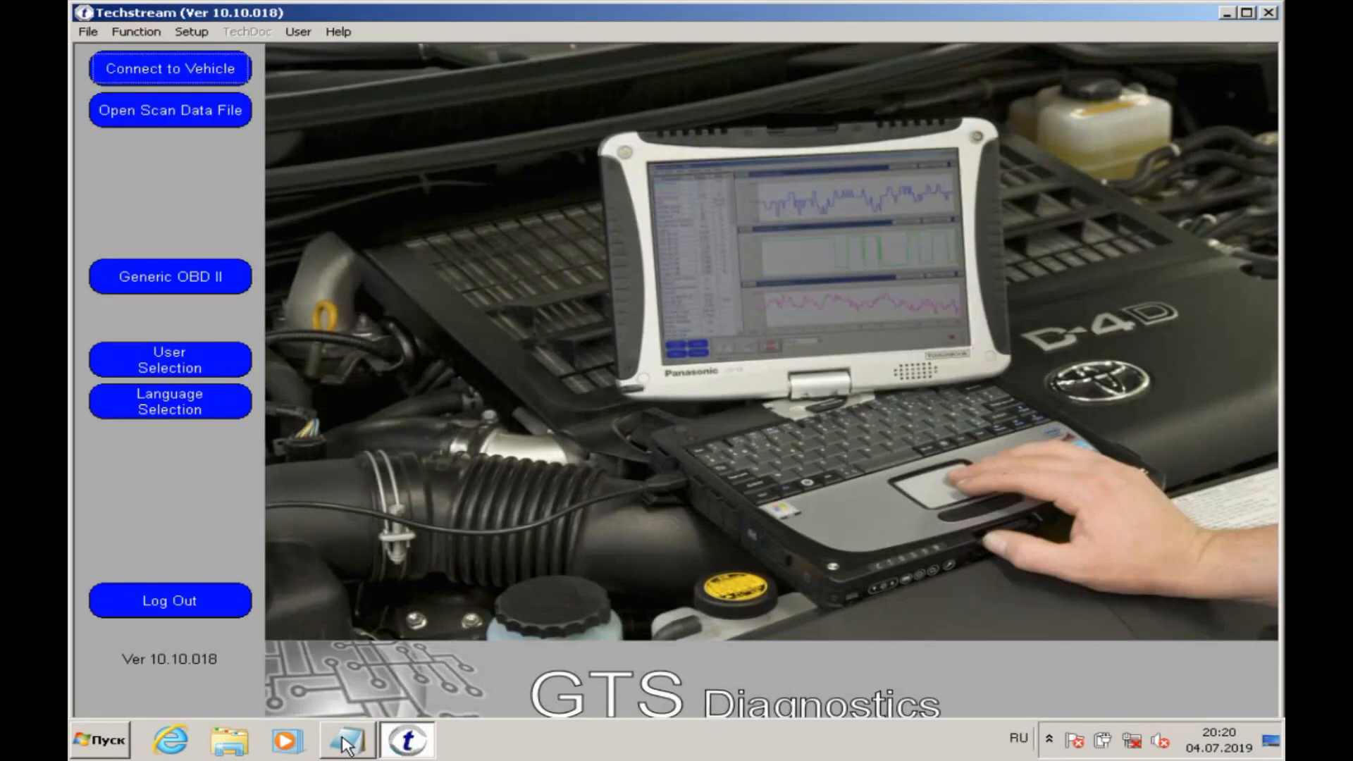
click(345, 744)
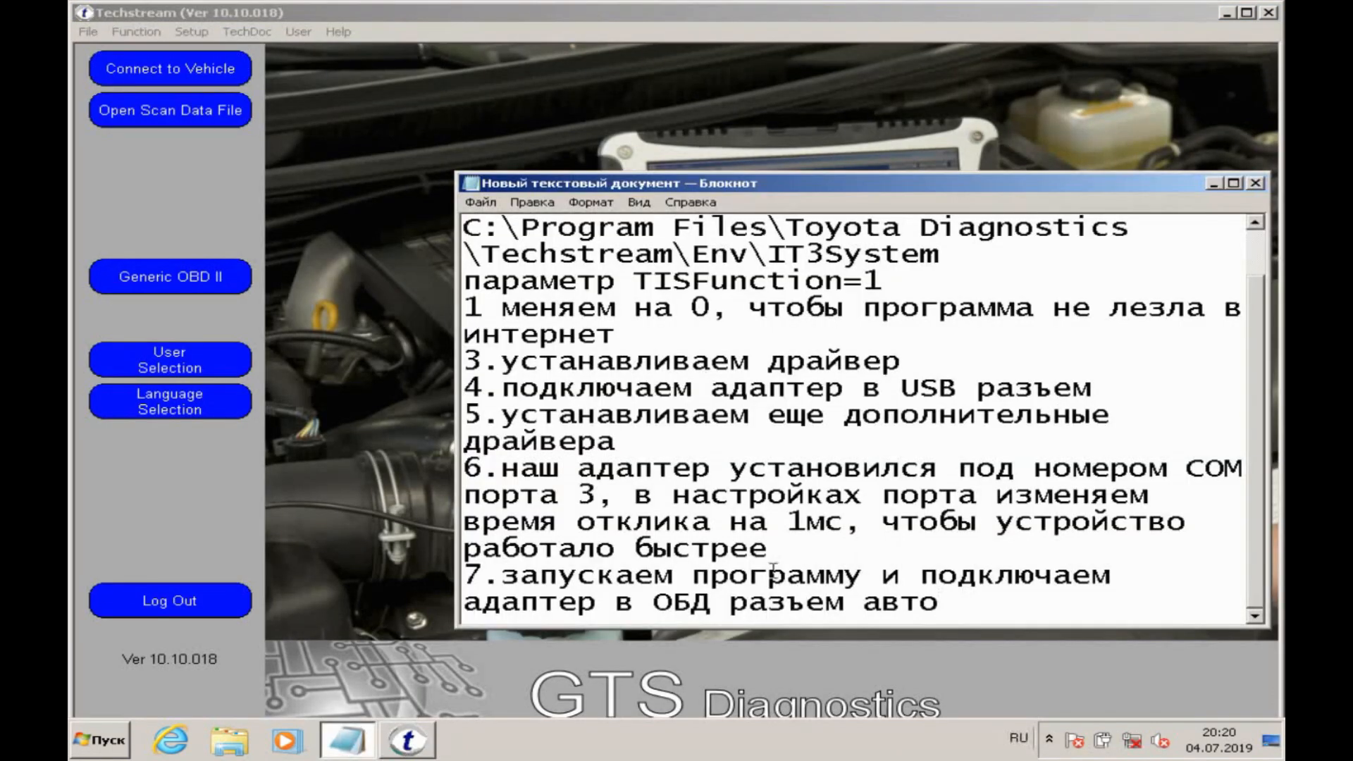
key(Return)
text(8.)
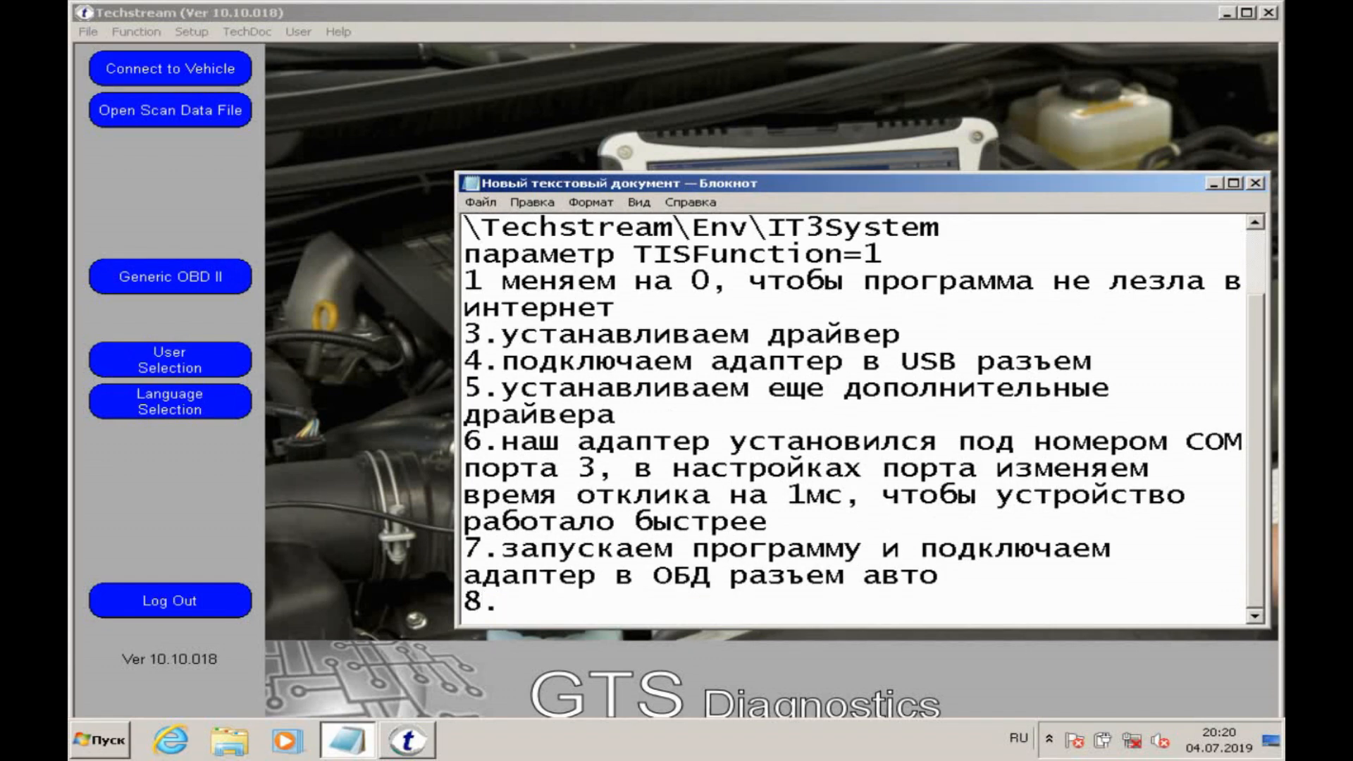
text(данные при пер)
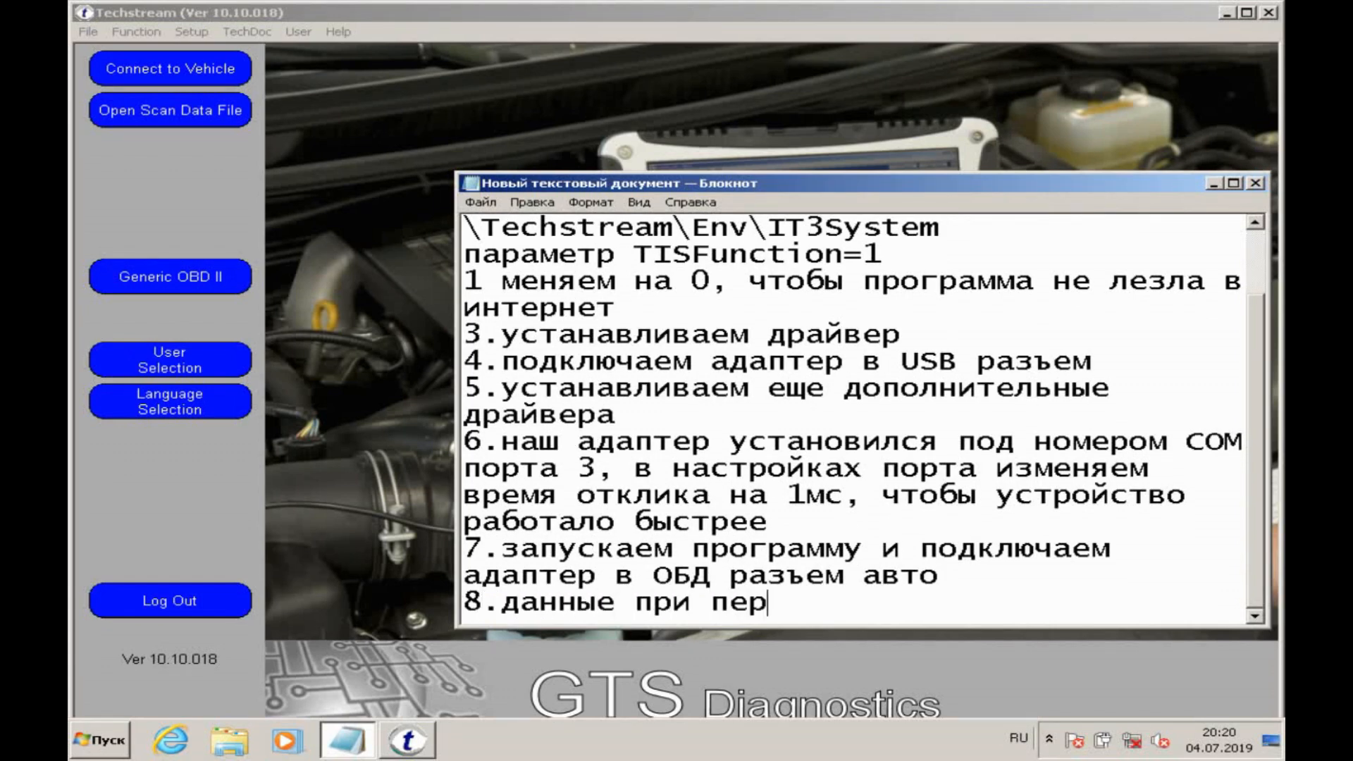
text(вом запуске вводим любые)
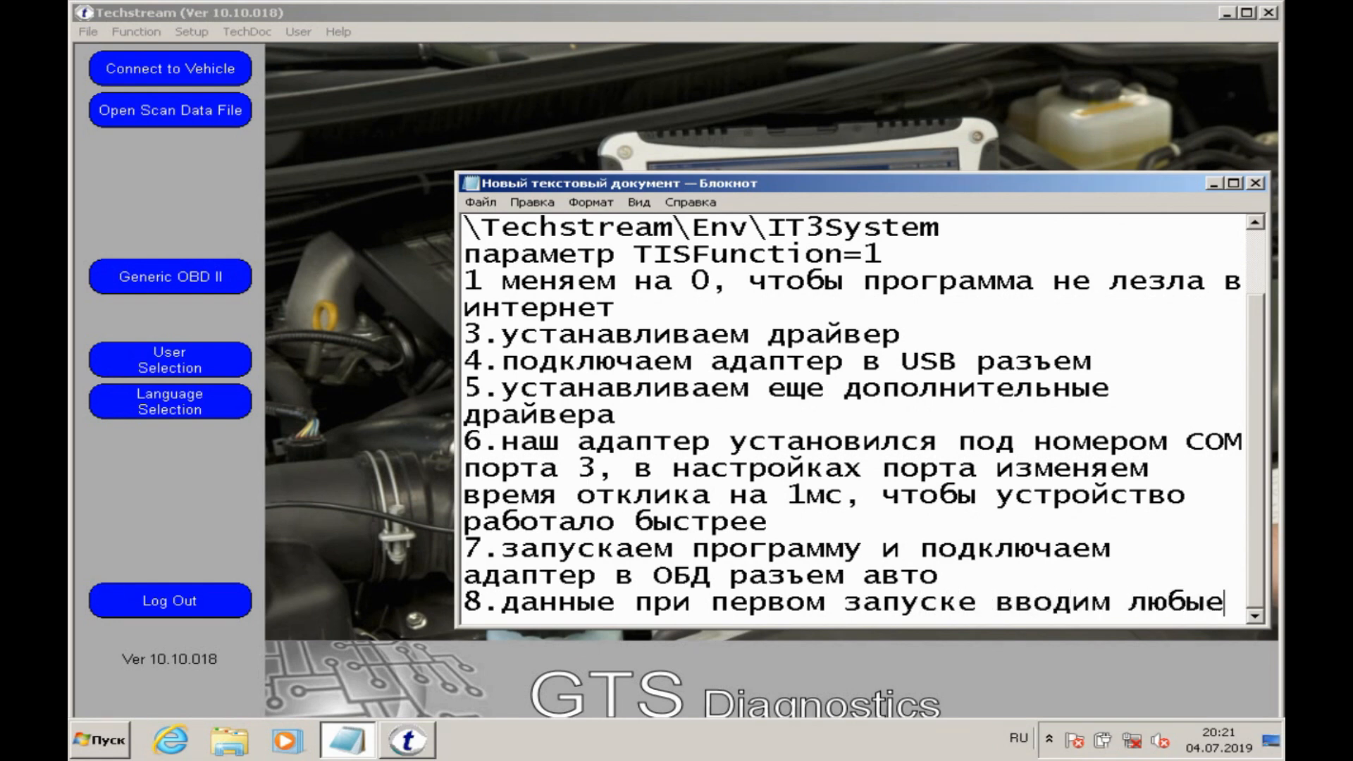
Step: Add the new line "9.выбираем наш адаптер из списка" to the note and minimize it
key(Return)
text(9.выбира)
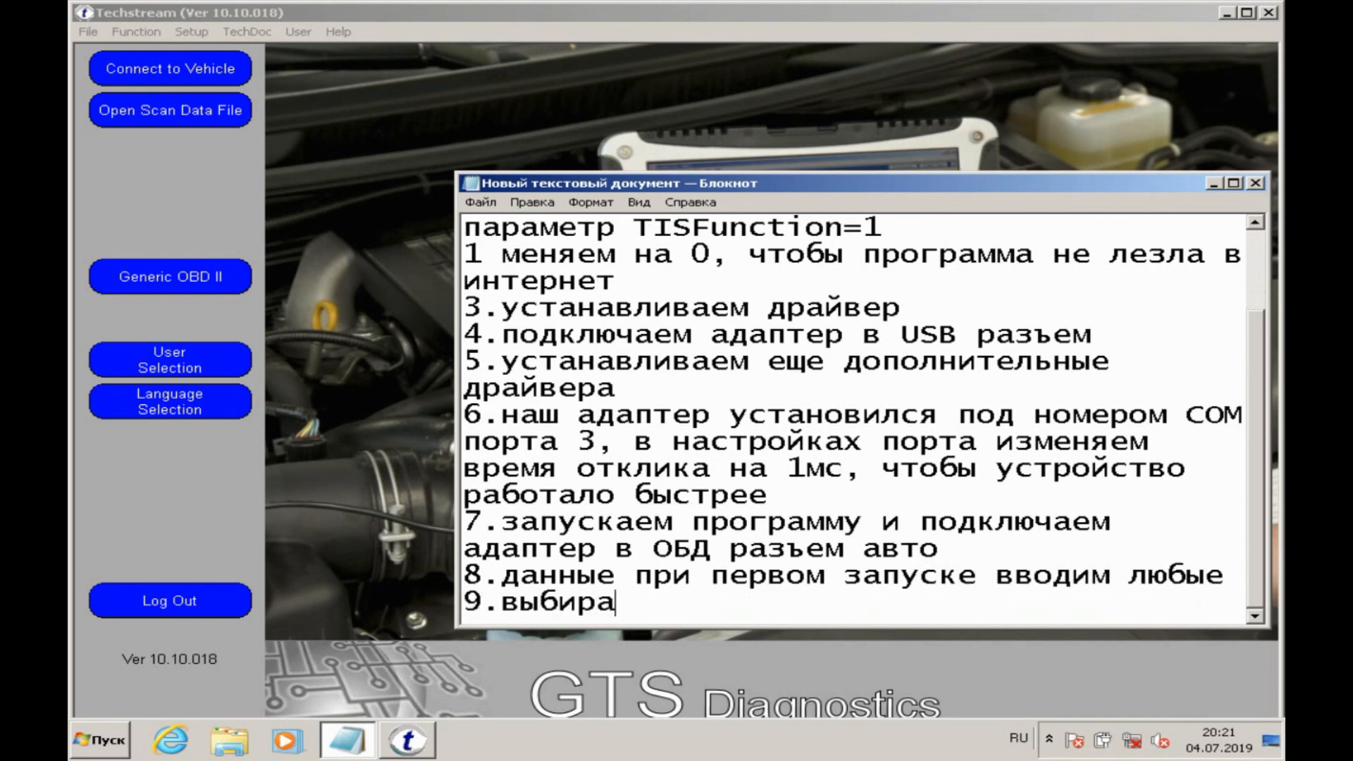
text(ем наш адап)
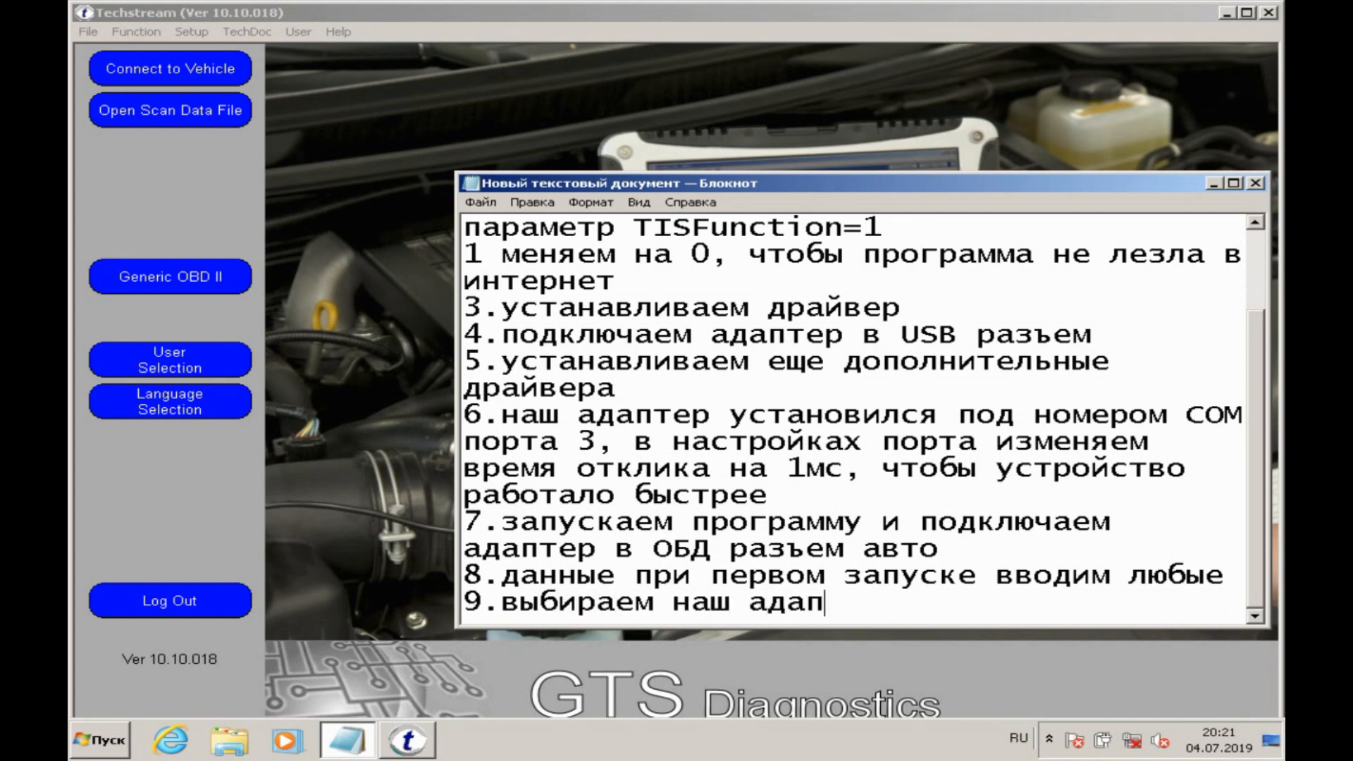
text(тер из списка)
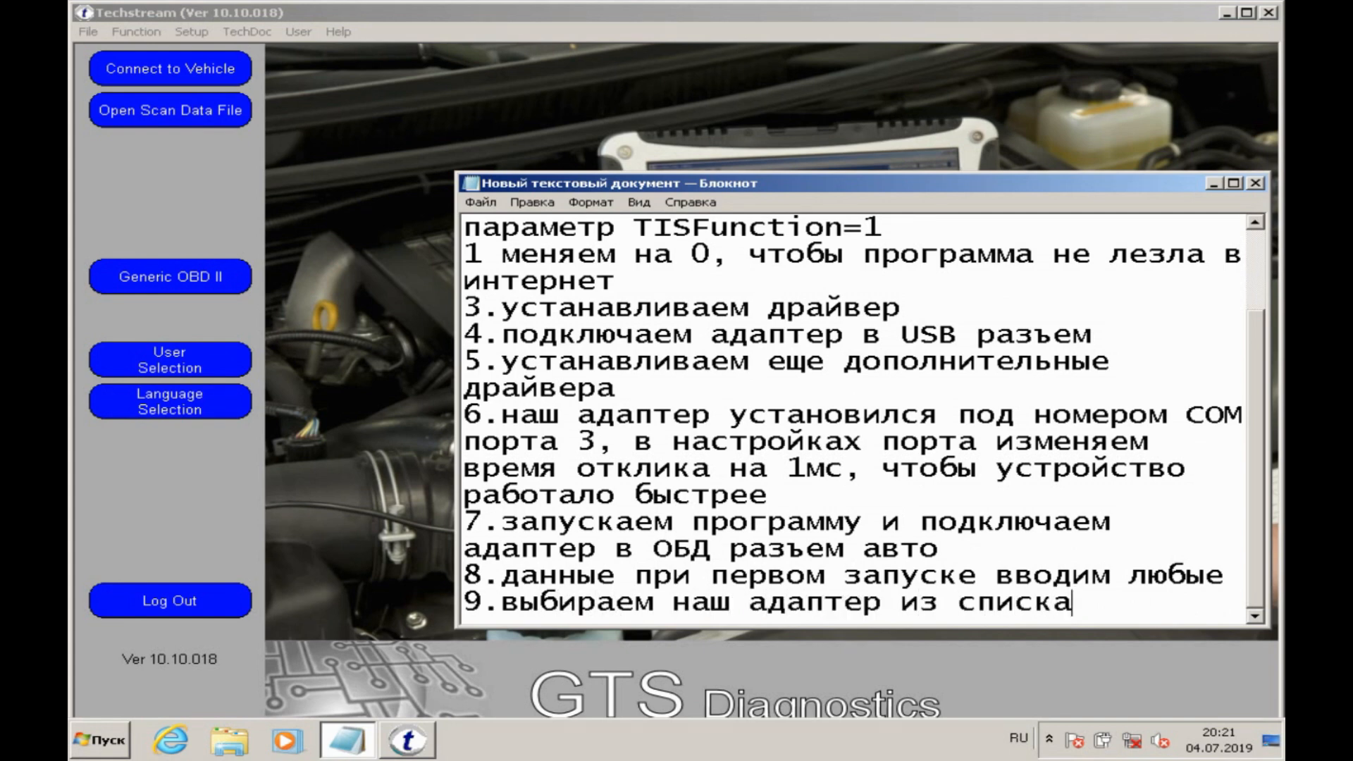
click(1212, 183)
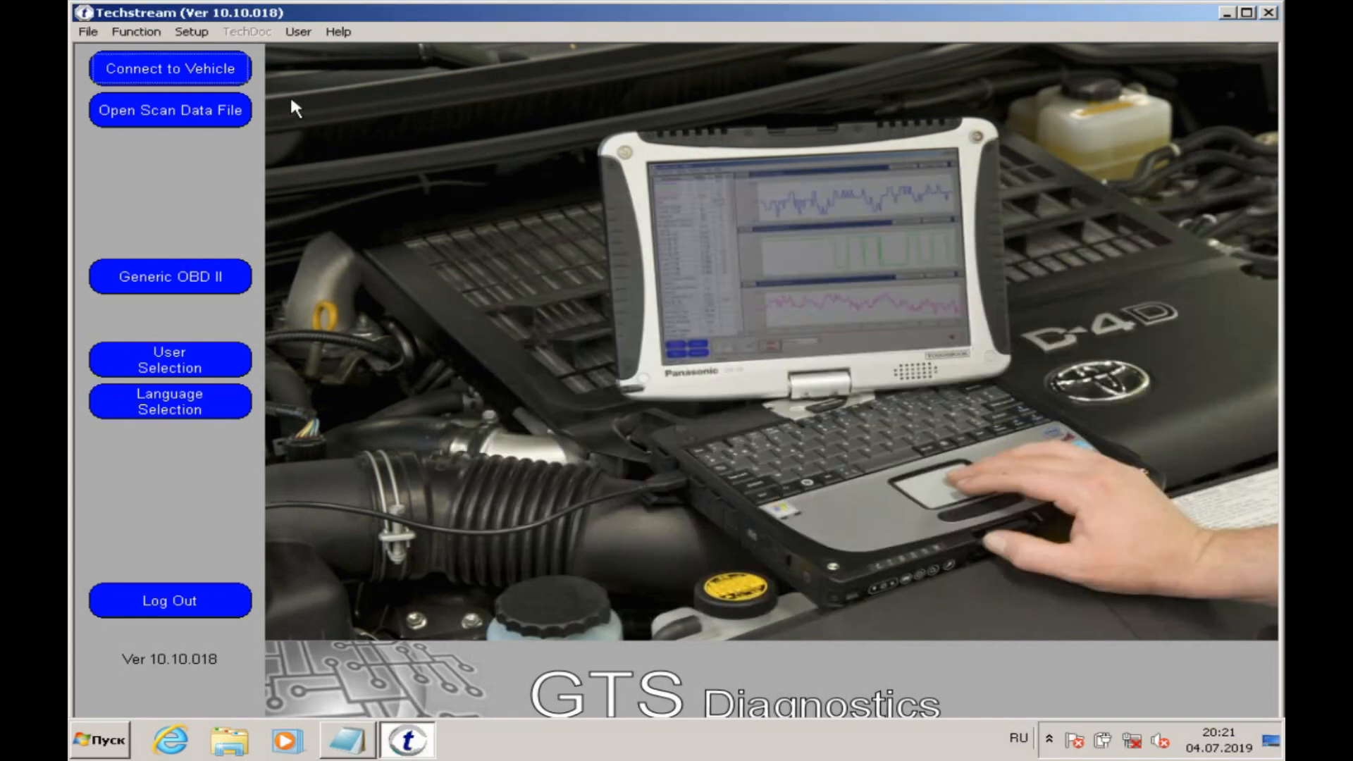
Step: Select MVCI Autokent-X64 - 2.0.1 as the vehicle interface in Techstream's VIM Select settings and confirm
click(200, 40)
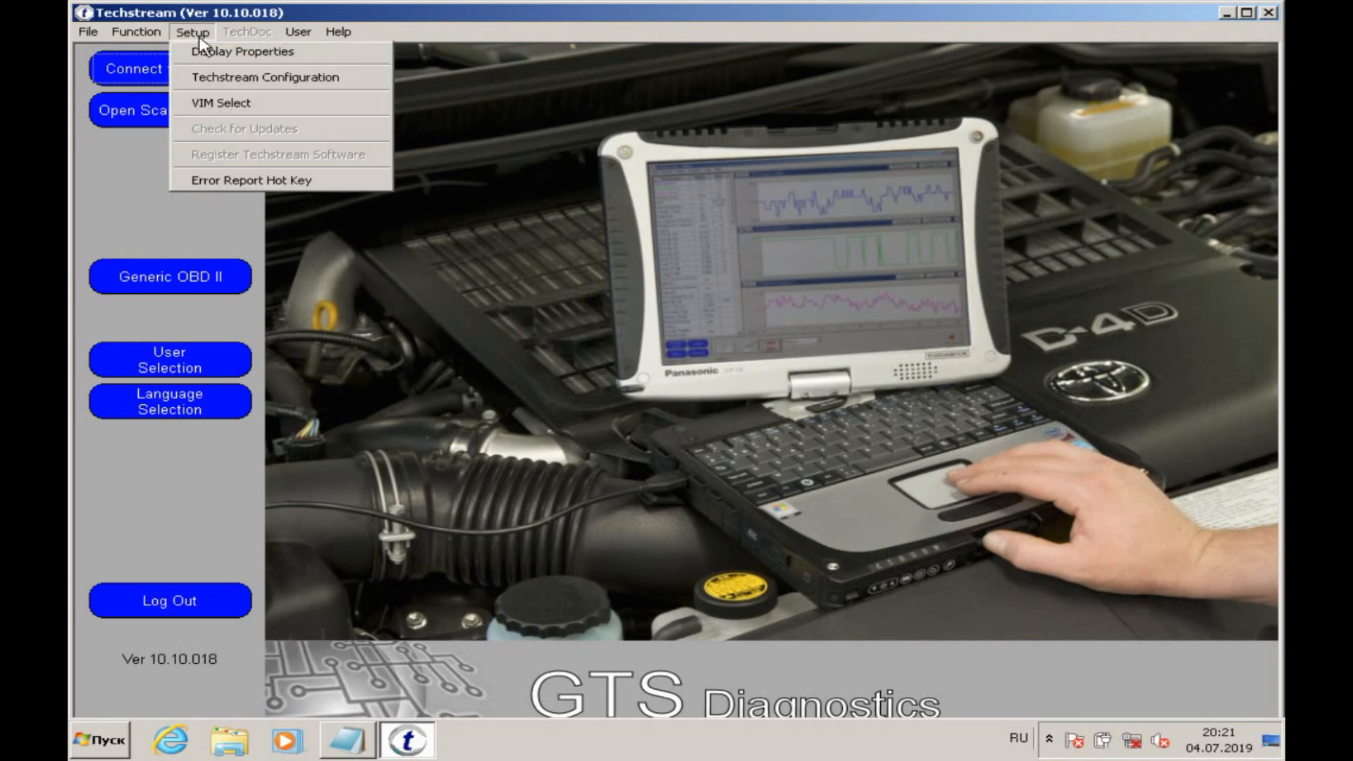
click(212, 113)
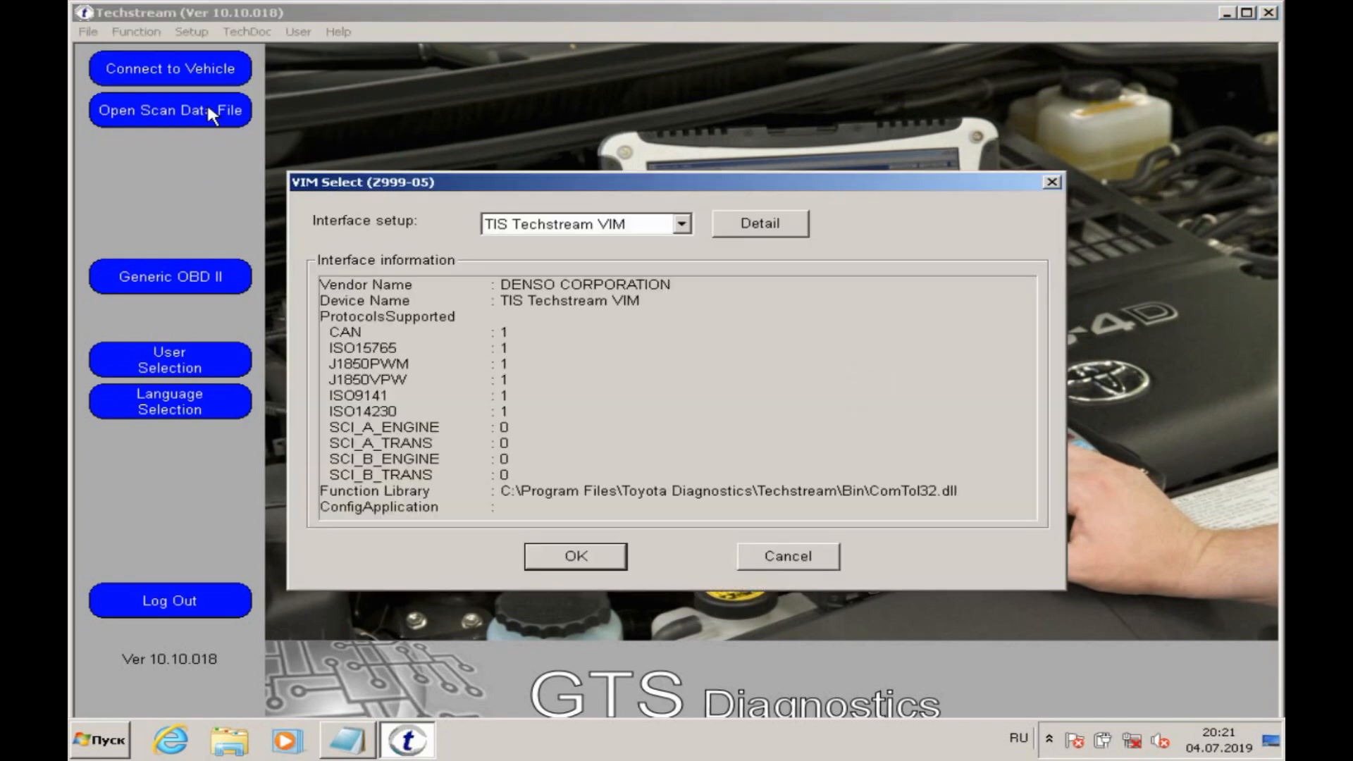
click(680, 224)
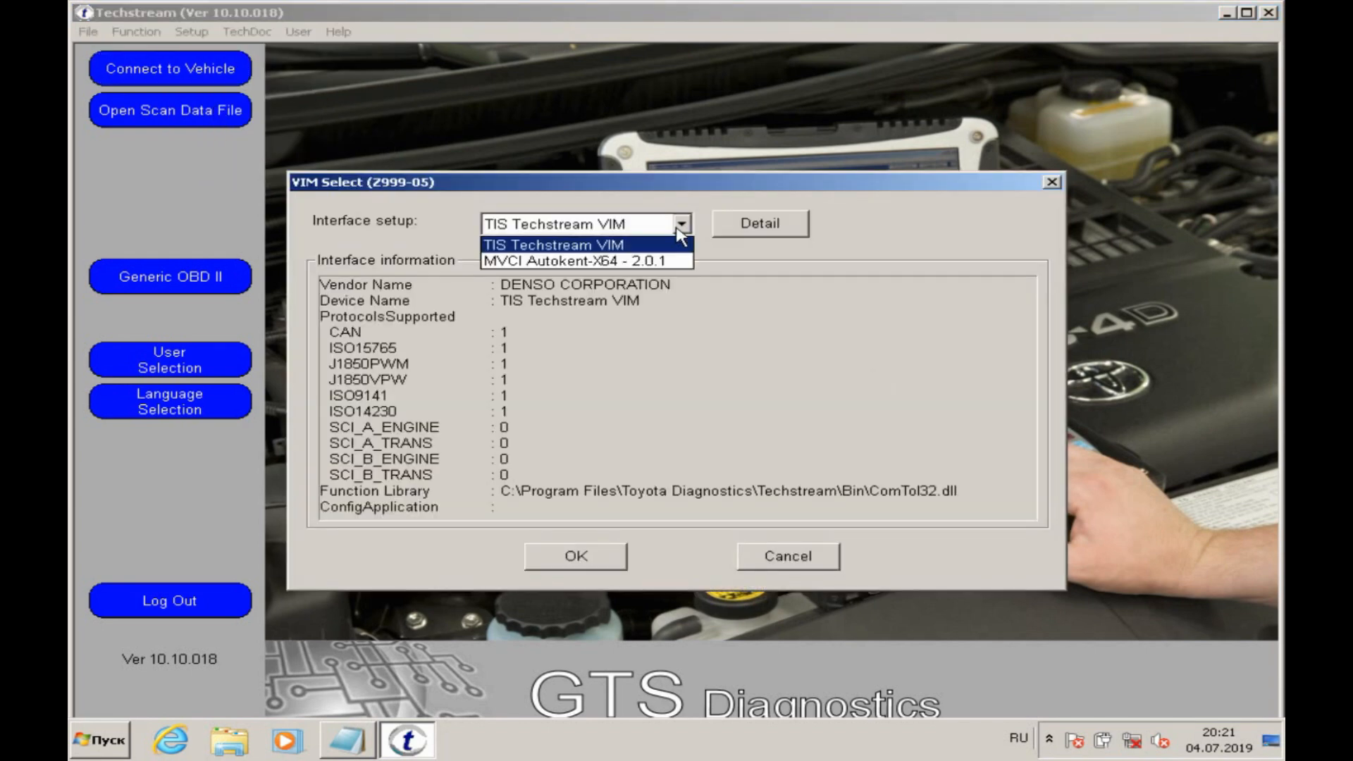
click(670, 261)
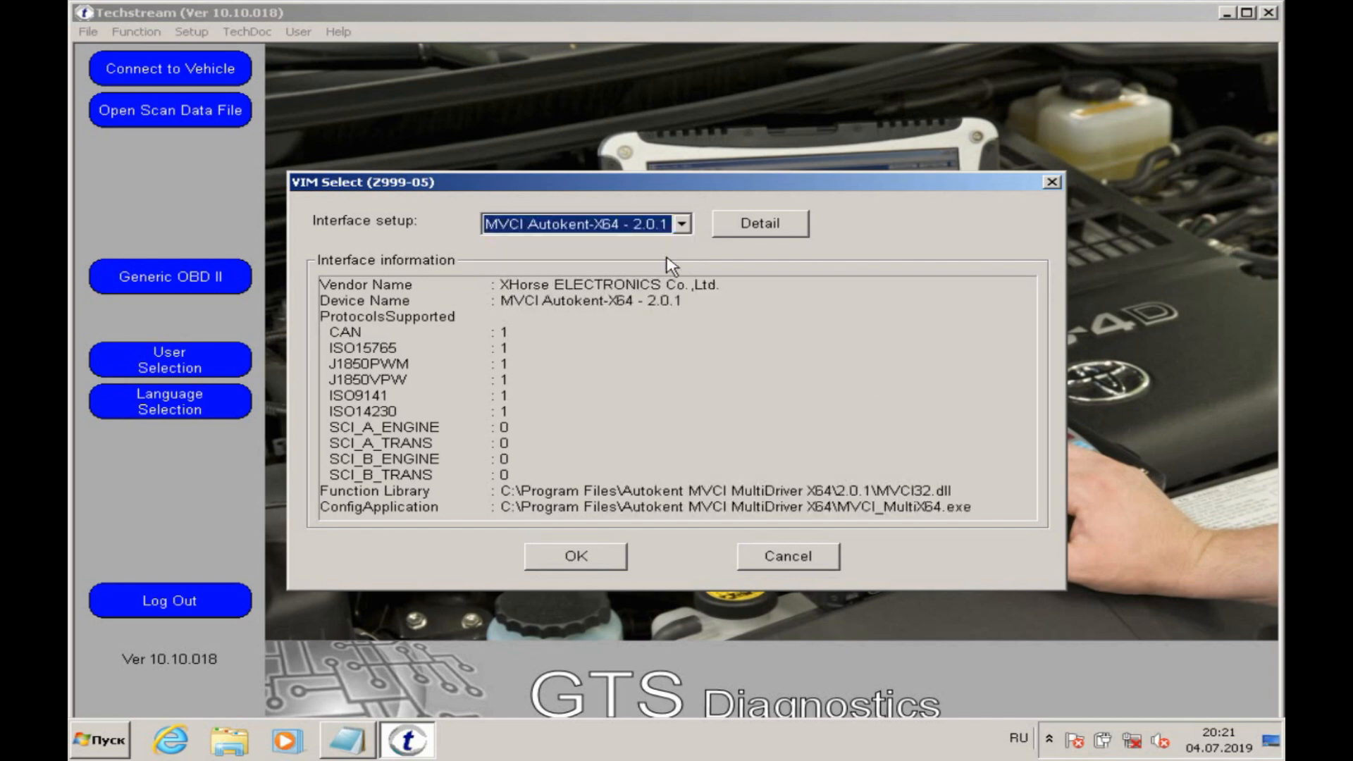
click(589, 556)
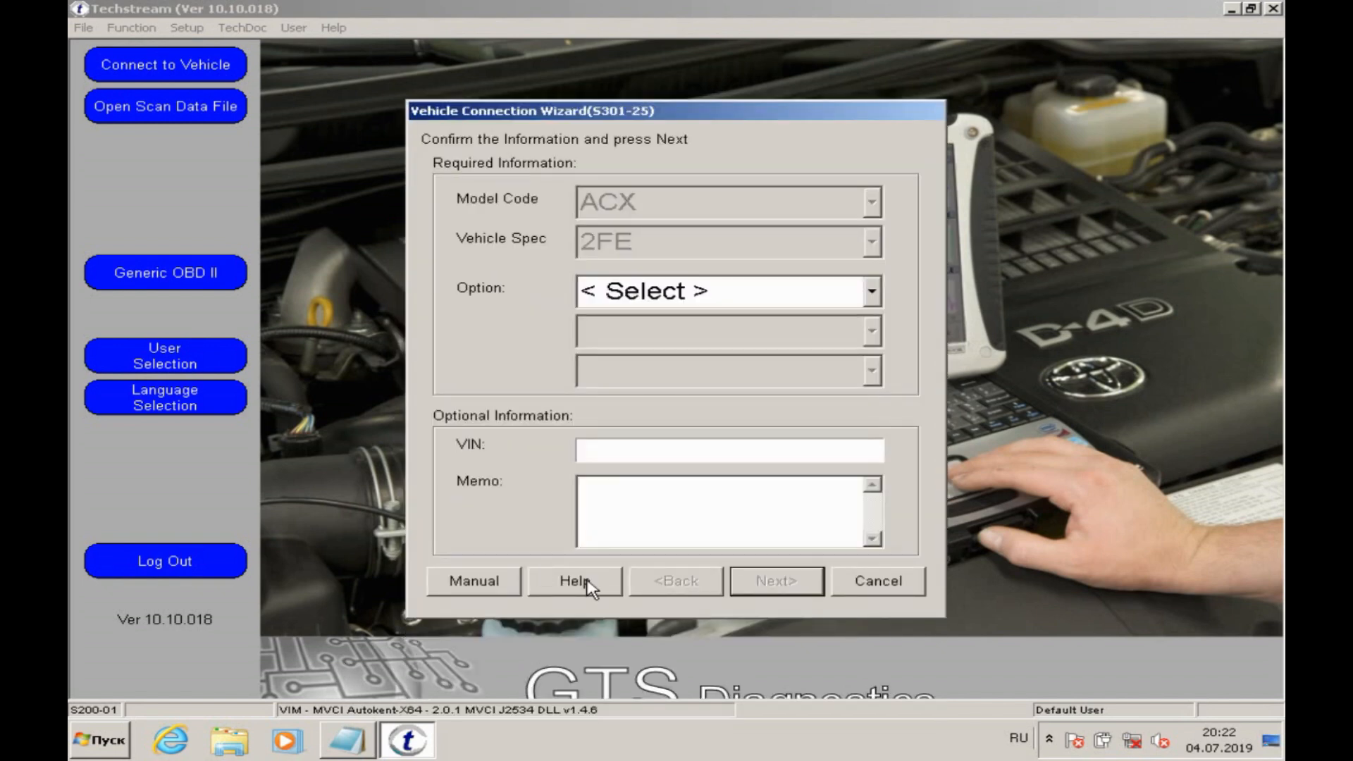
Step: Choose option -0308 for the ACX 2FE vehicle in the Vehicle Connection Wizard and proceed with the connection
click(765, 305)
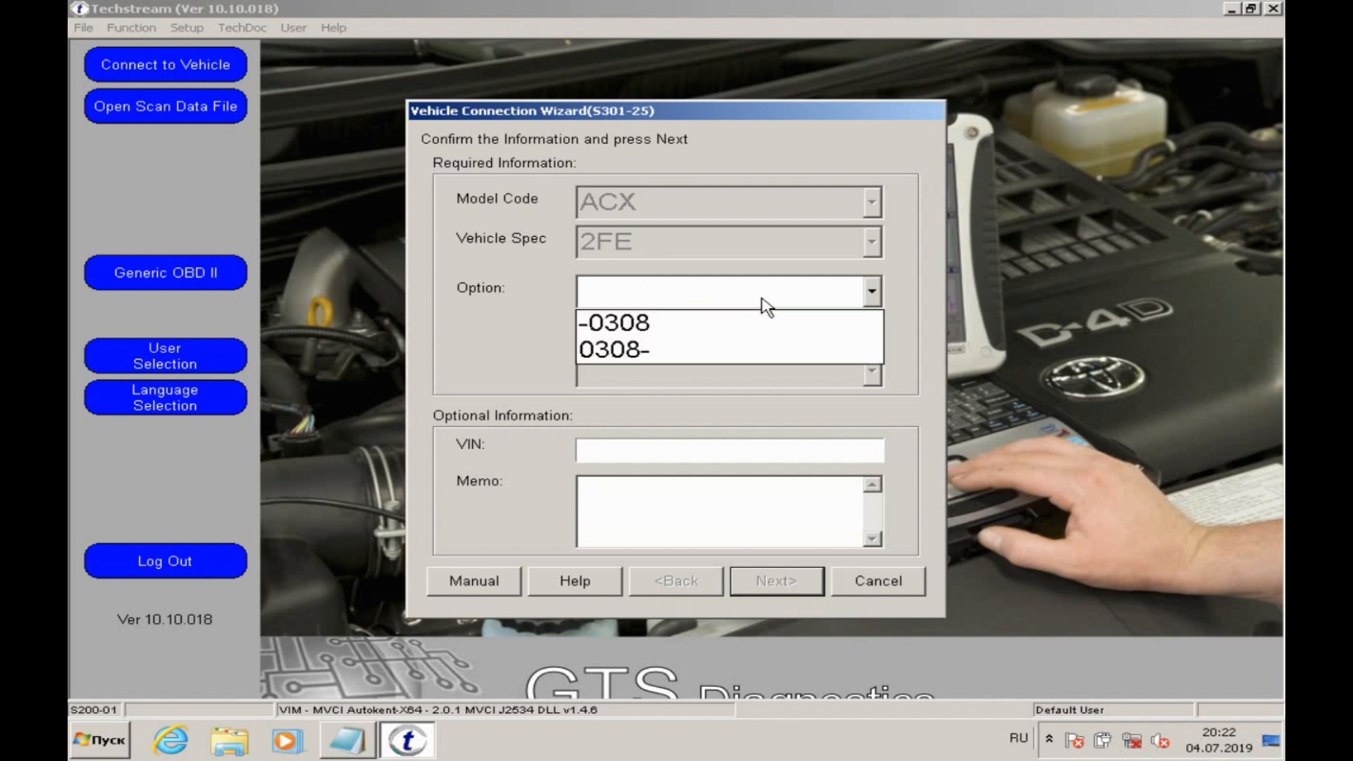
click(755, 325)
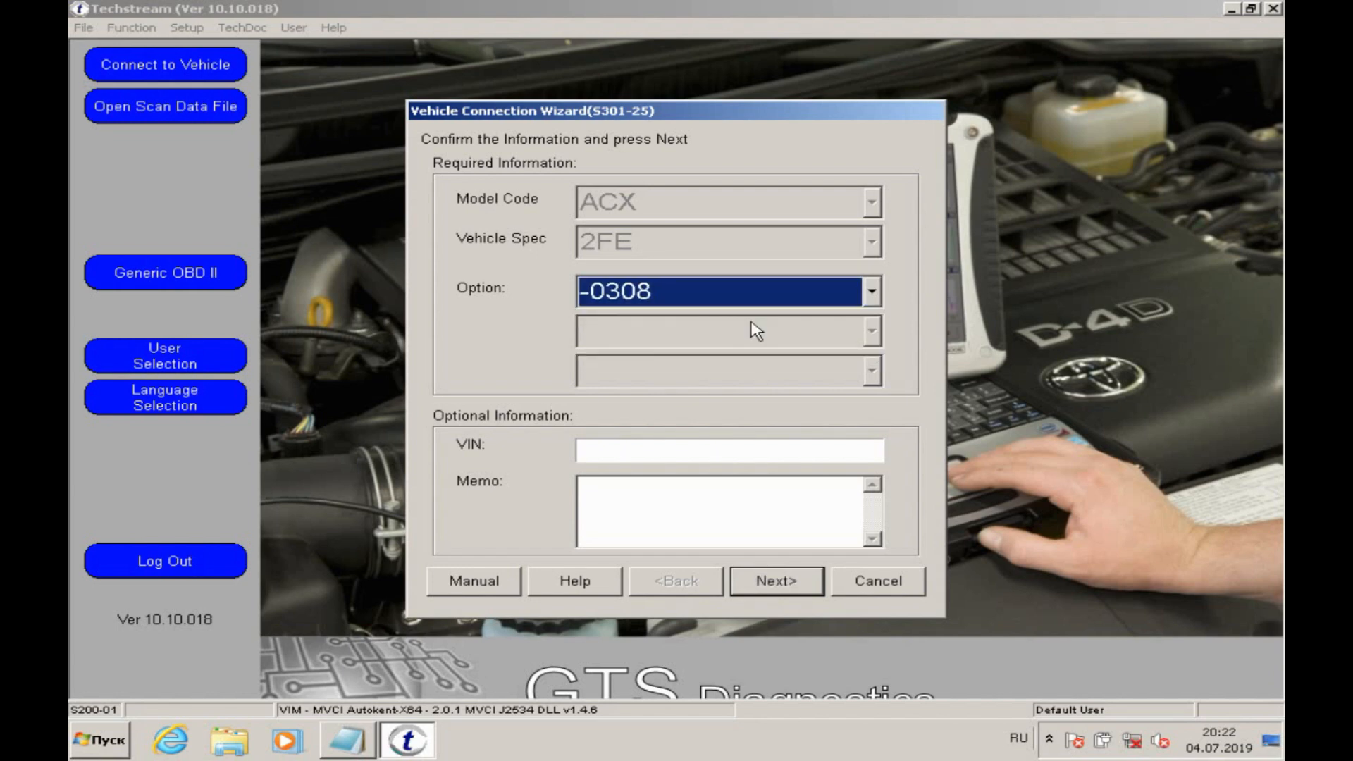
click(788, 588)
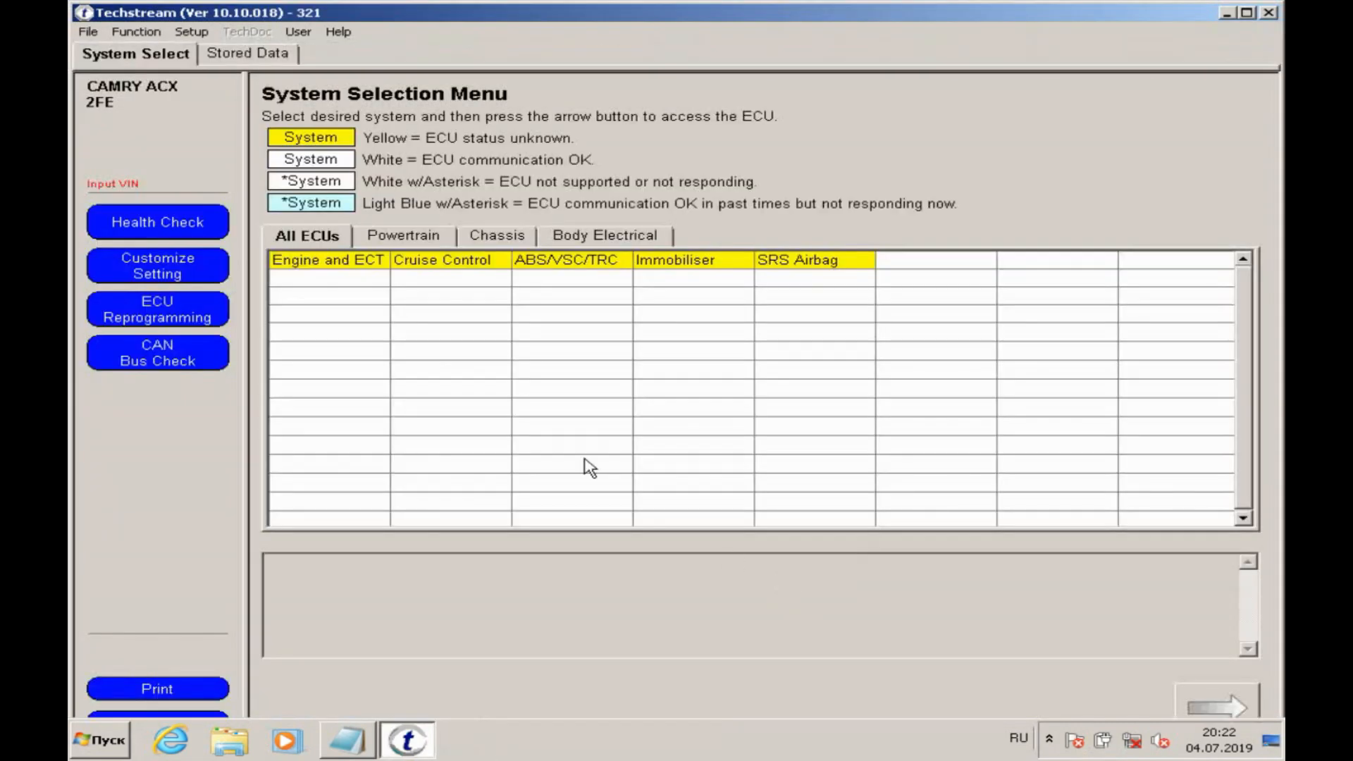
Step: Open the Engine and ECT system of the connected Camry, examine its live Data List and close Techstream
click(372, 269)
double_click(371, 269)
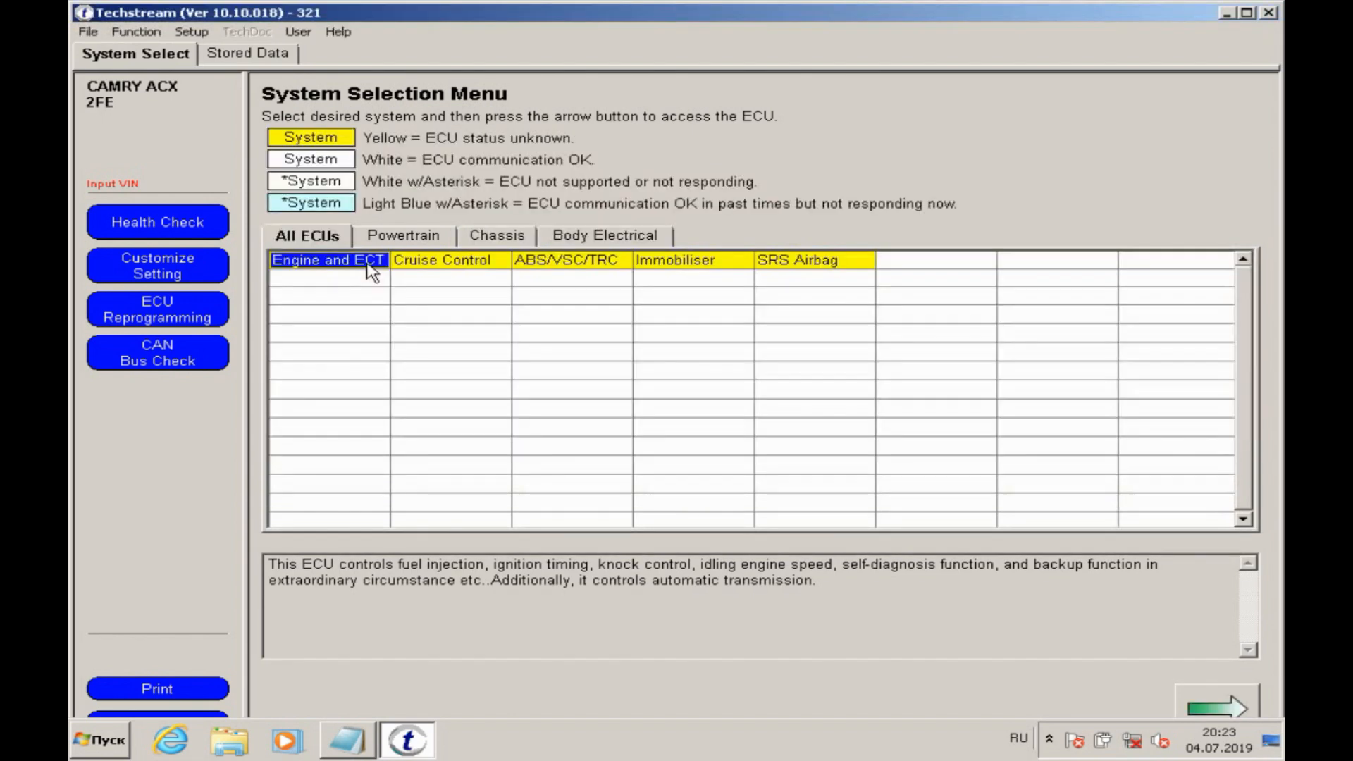
double_click(367, 265)
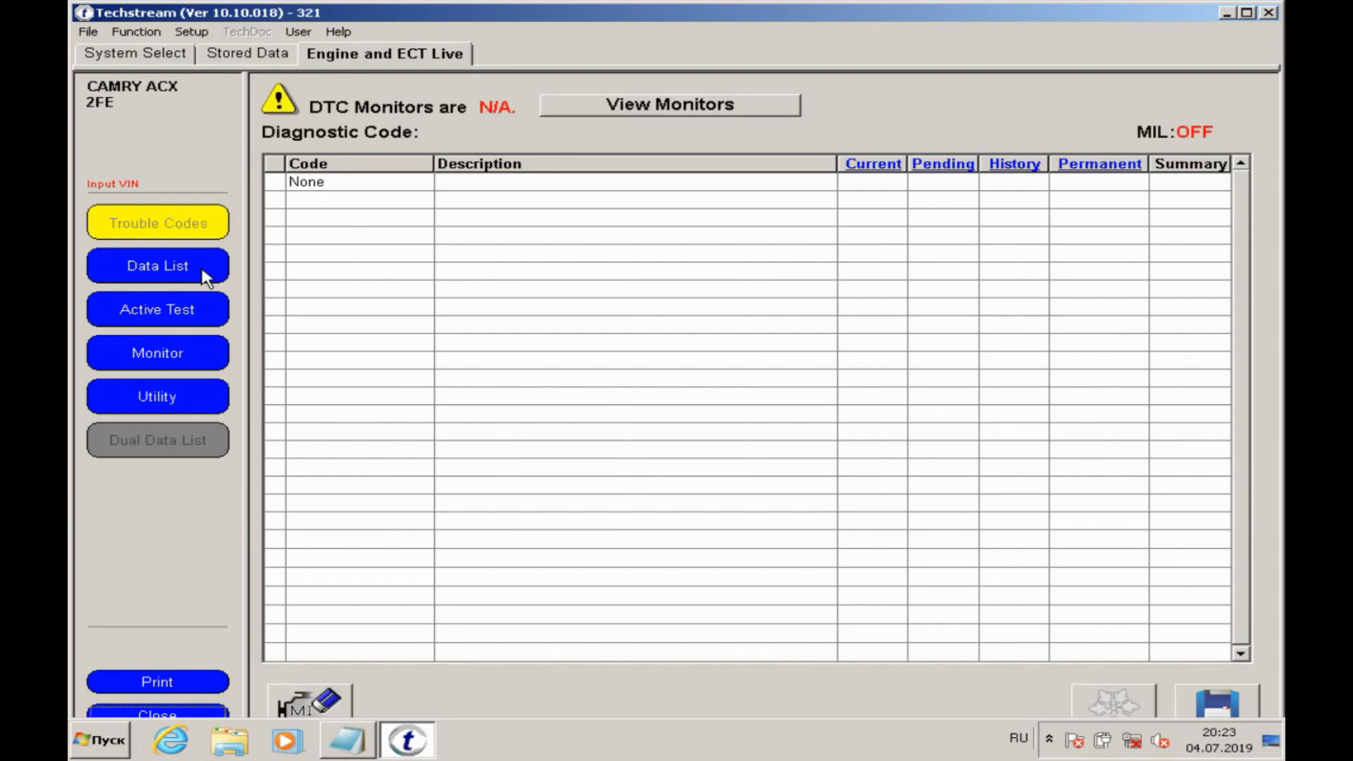
click(206, 278)
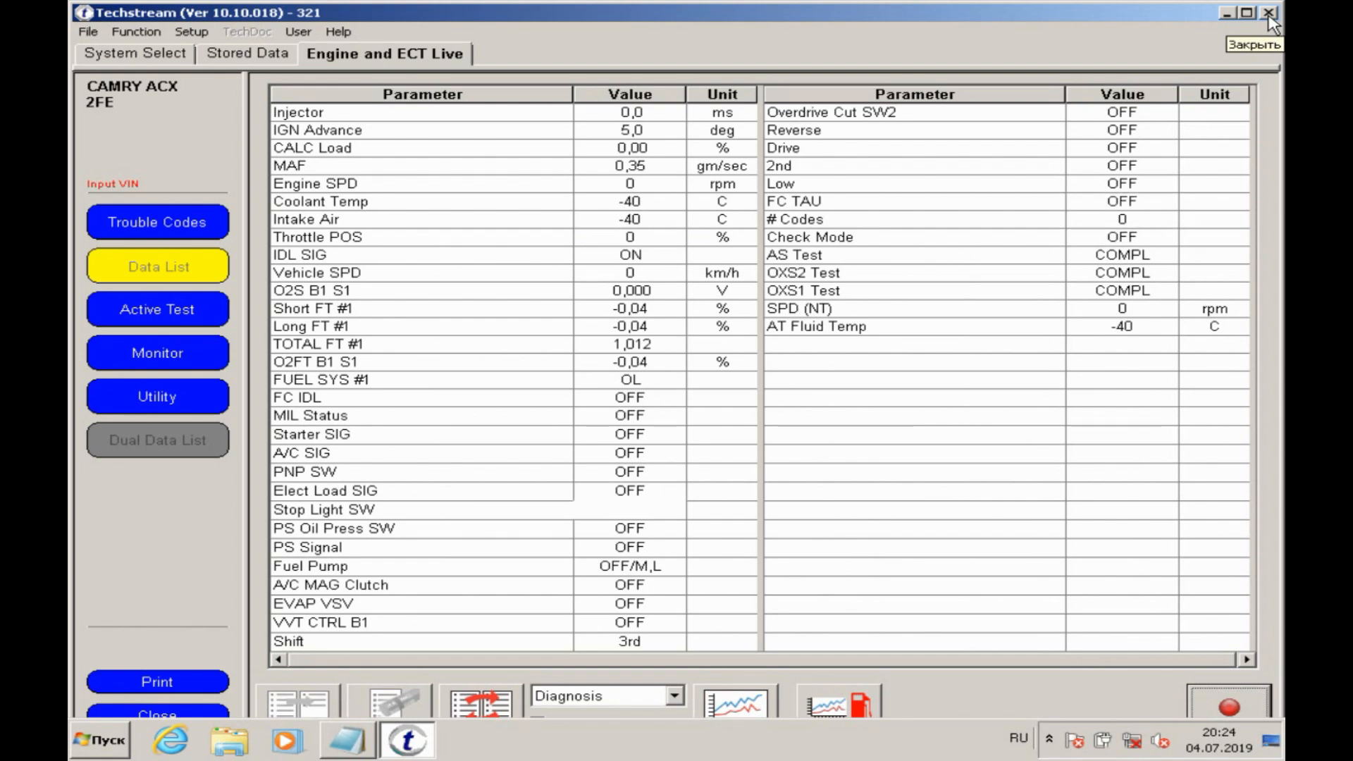
click(1269, 14)
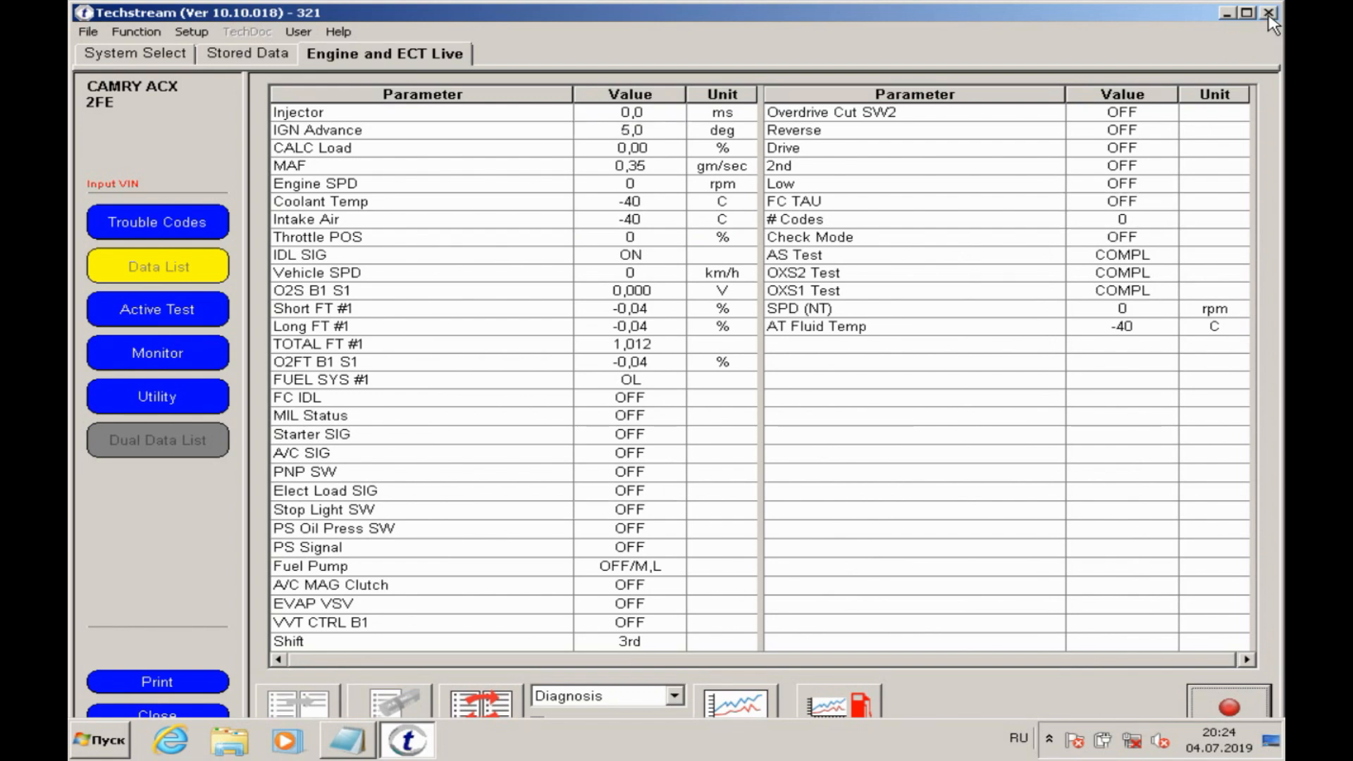